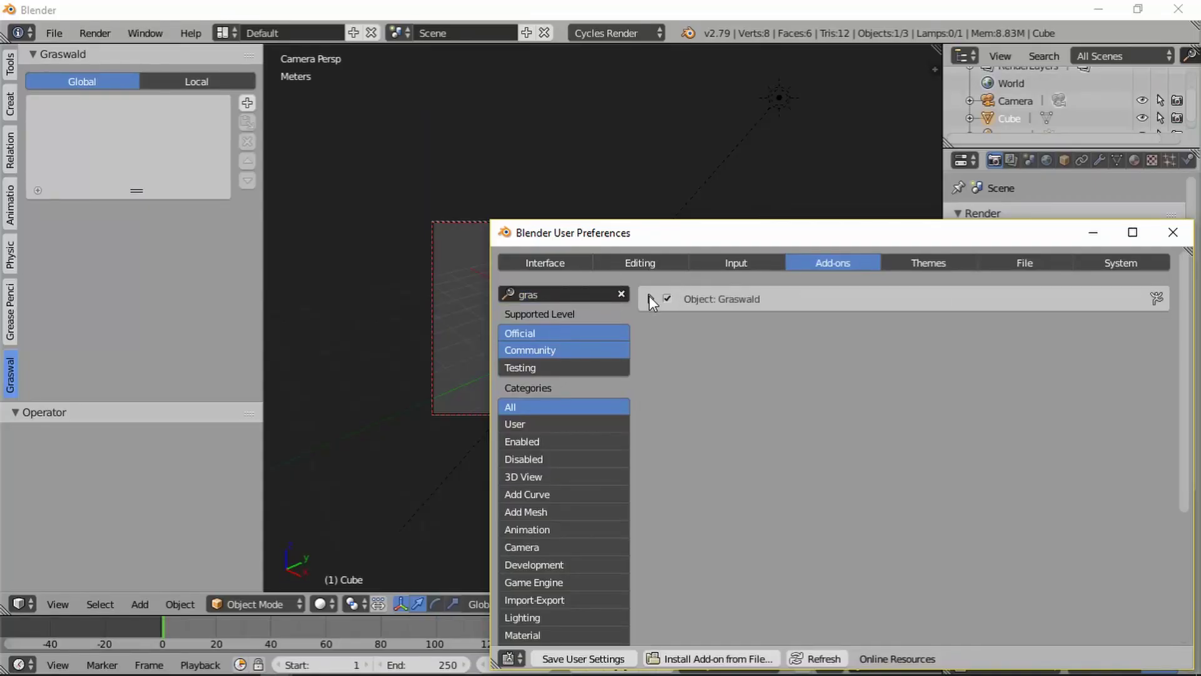
# Expand the Graswald add-on entry and examine its default, autoname and behavior preferences.
pyautogui.click(649, 299)
pyautogui.moveTo(759, 239); pyautogui.dragTo(654, 114)
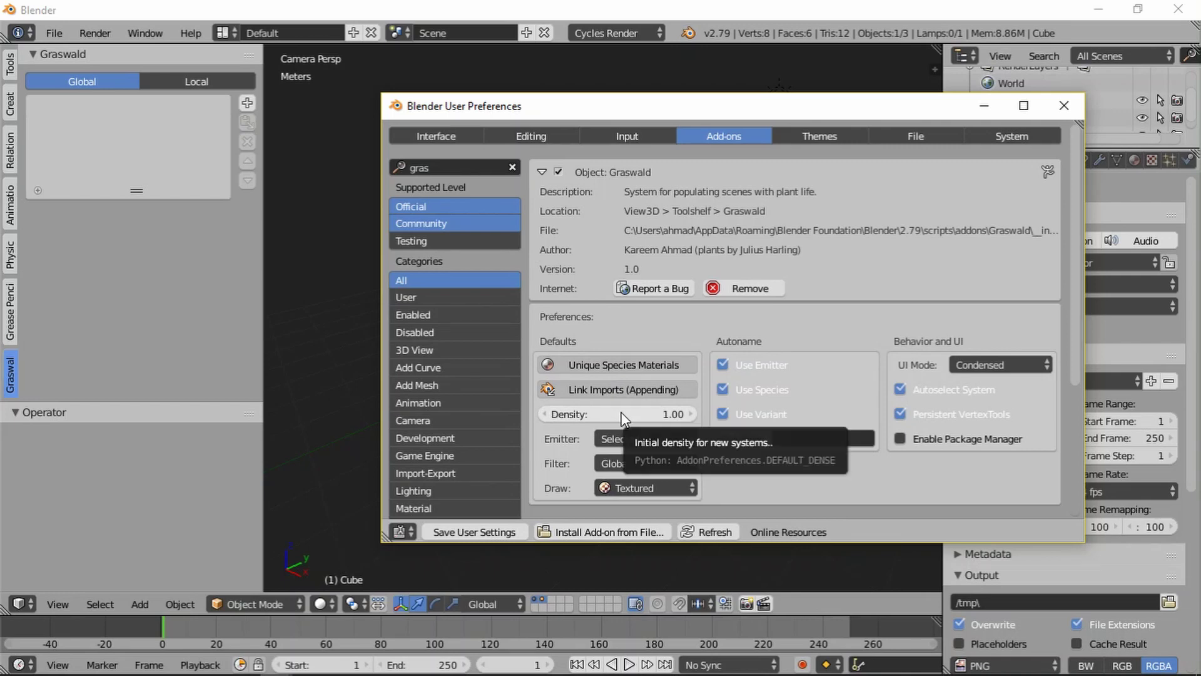
pyautogui.hotkey('alt', 'F4')
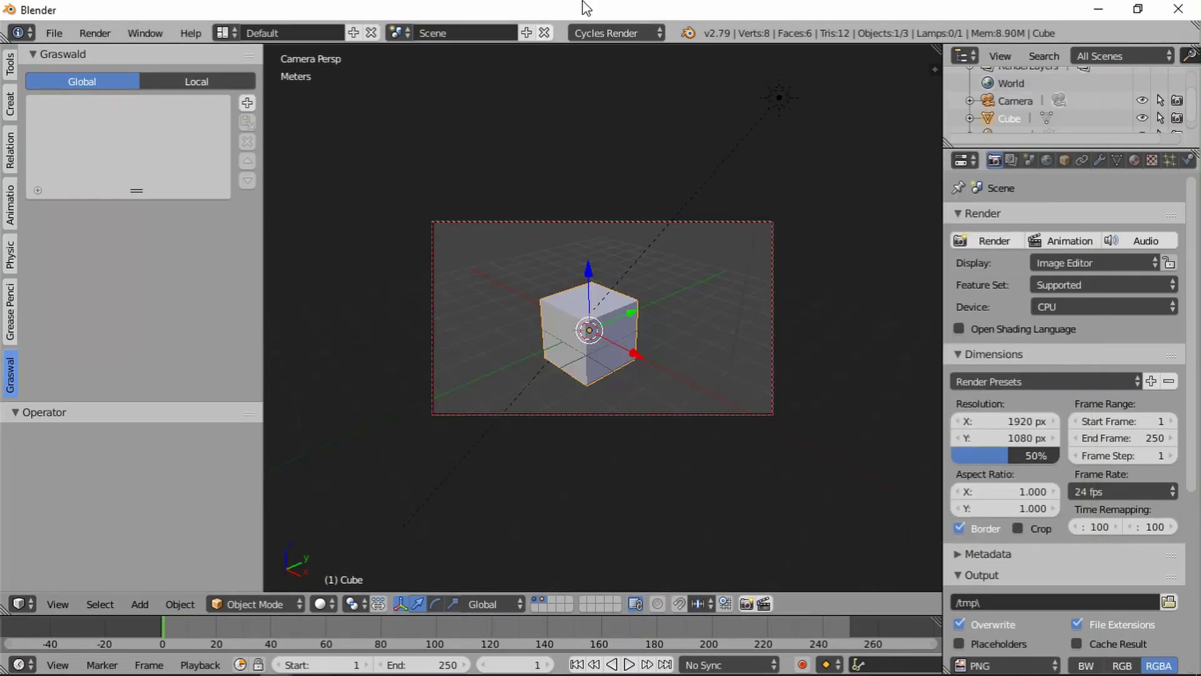
# Add a Graswald system to the cube with the Creeping Bent grass species and frame the cube closely.
pyautogui.click(247, 103)
pyautogui.moveTo(474, 344); pyautogui.dragTo(254, 261, button='middle')
pyautogui.click(80, 329)
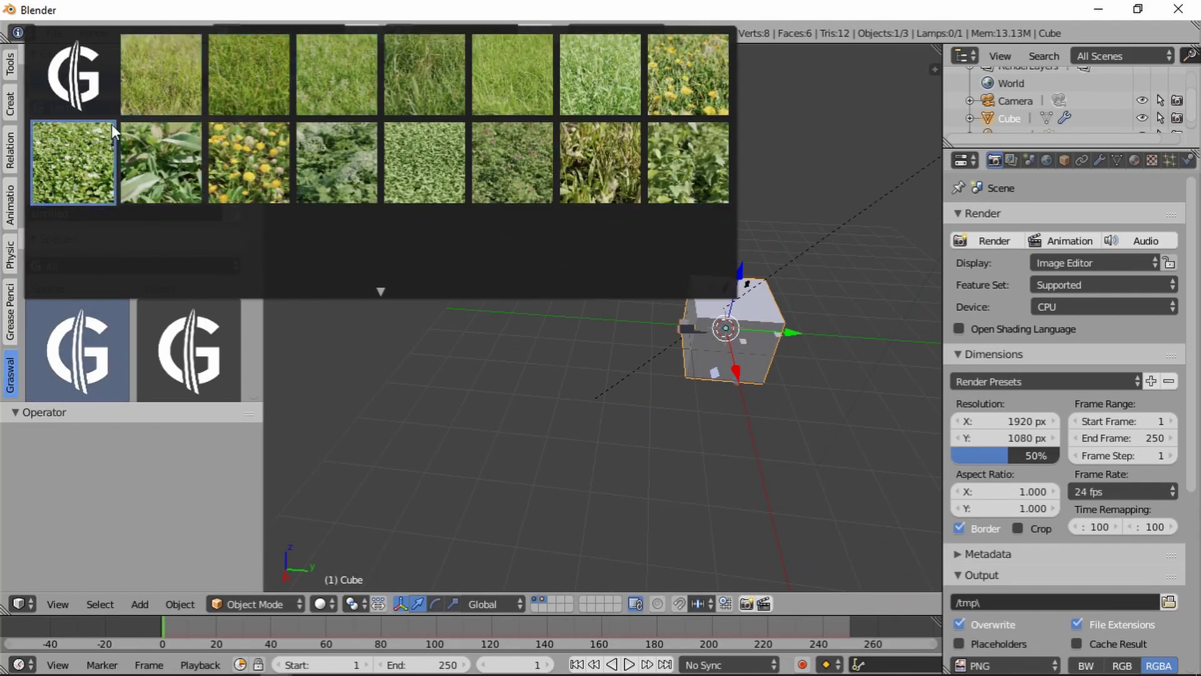
pyautogui.click(175, 62)
pyautogui.moveTo(560, 353); pyautogui.dragTo(509, 366, button='middle')
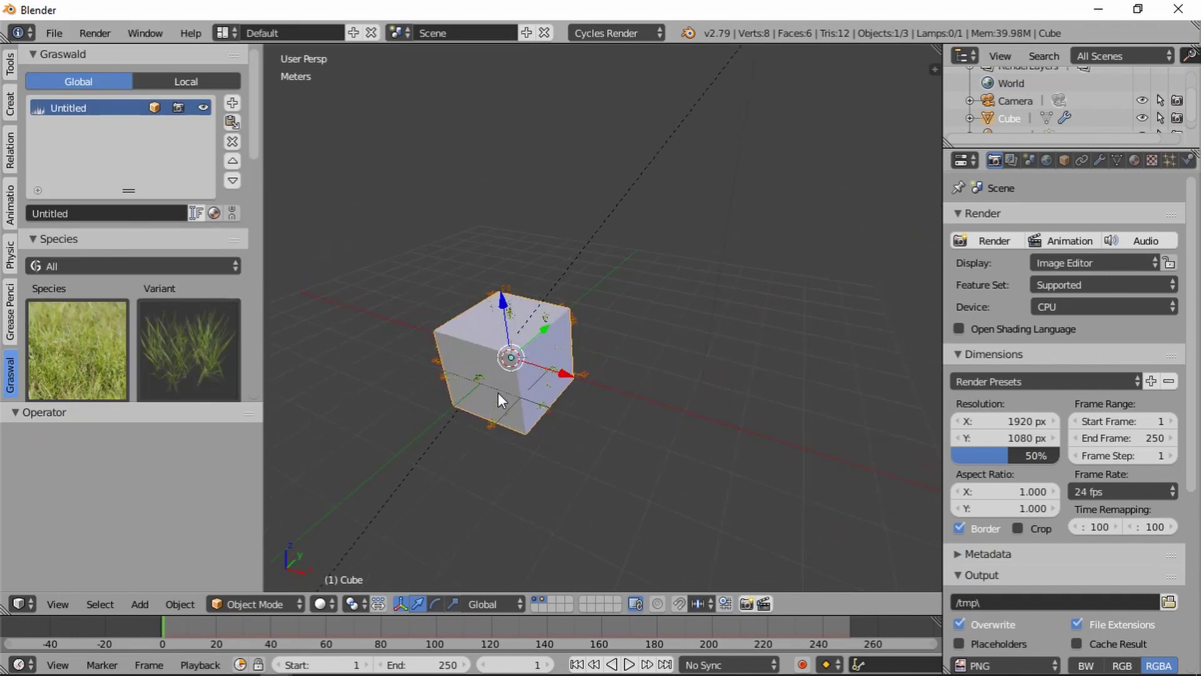
pyautogui.press('KP_Decimal')
pyautogui.scroll(-3, 513, 278)
# Add a second Creeping Bent grass system to the cube and set its seed to 1.
pyautogui.click(232, 122)
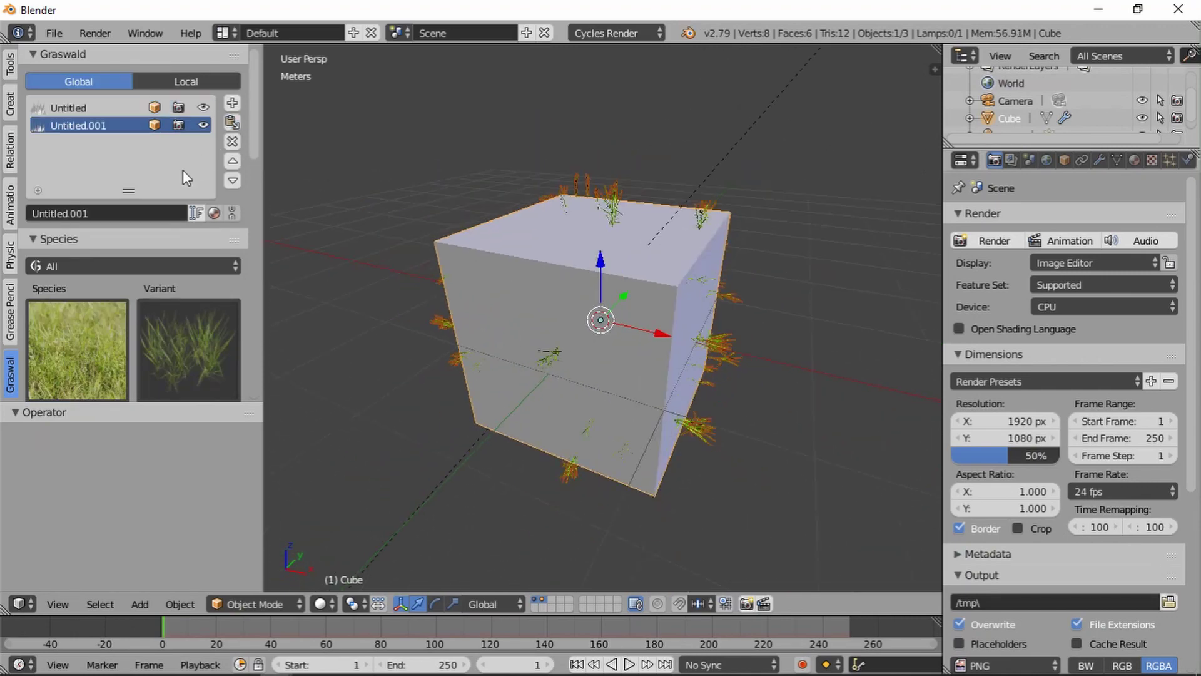
pyautogui.click(231, 142)
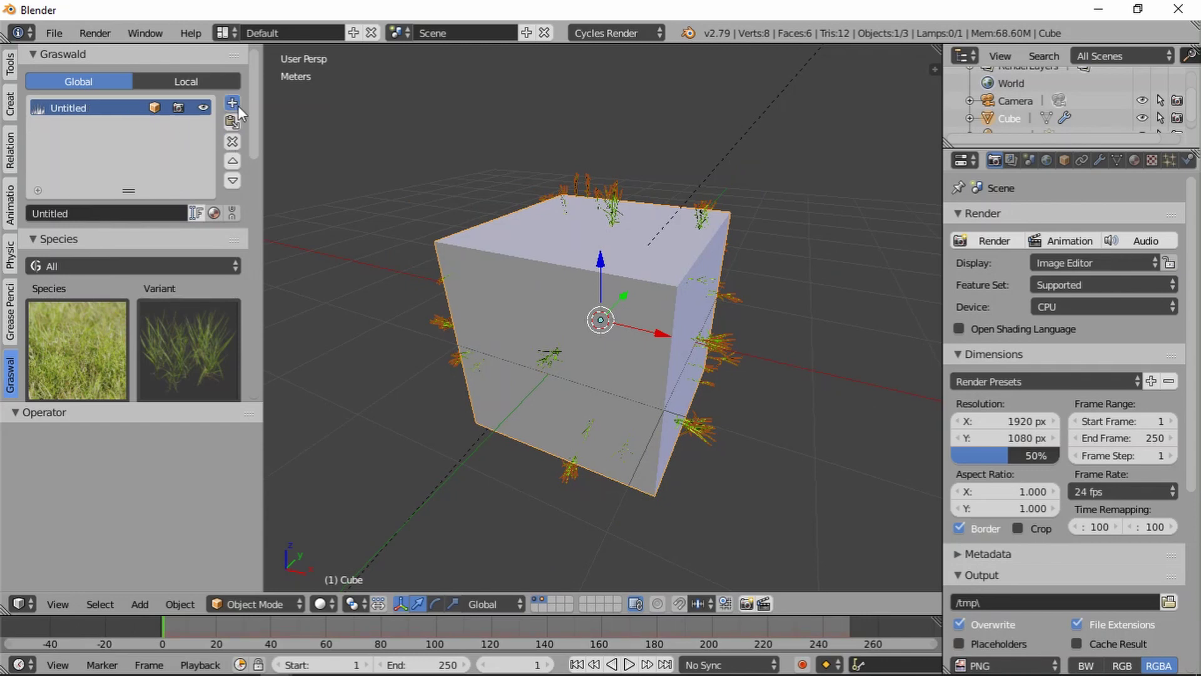
pyautogui.click(233, 104)
pyautogui.click(110, 332)
pyautogui.scroll(4, 136, 175)
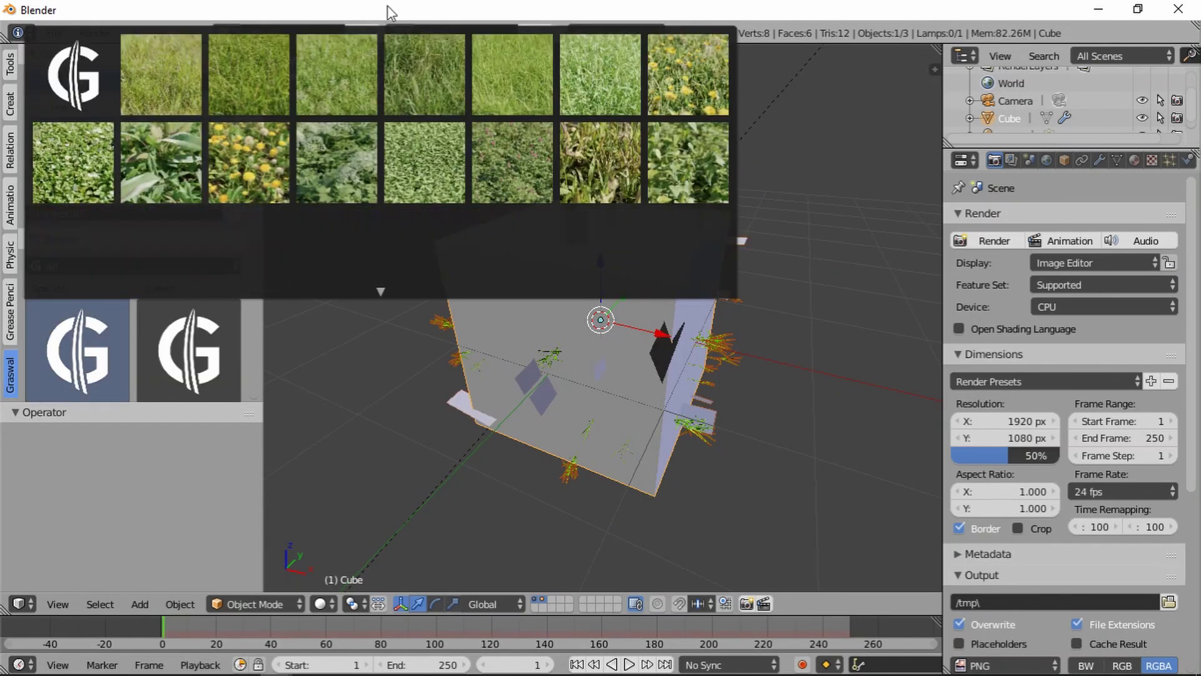
pyautogui.click(154, 73)
pyautogui.scroll(-5, 169, 307)
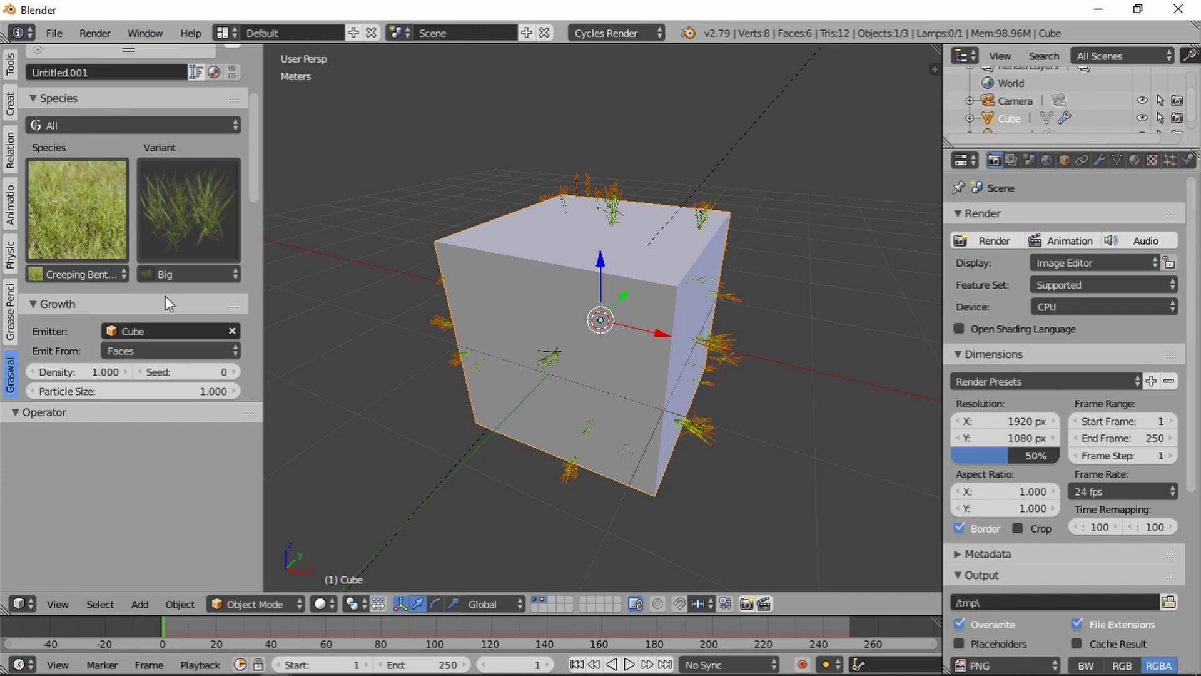
pyautogui.click(236, 373)
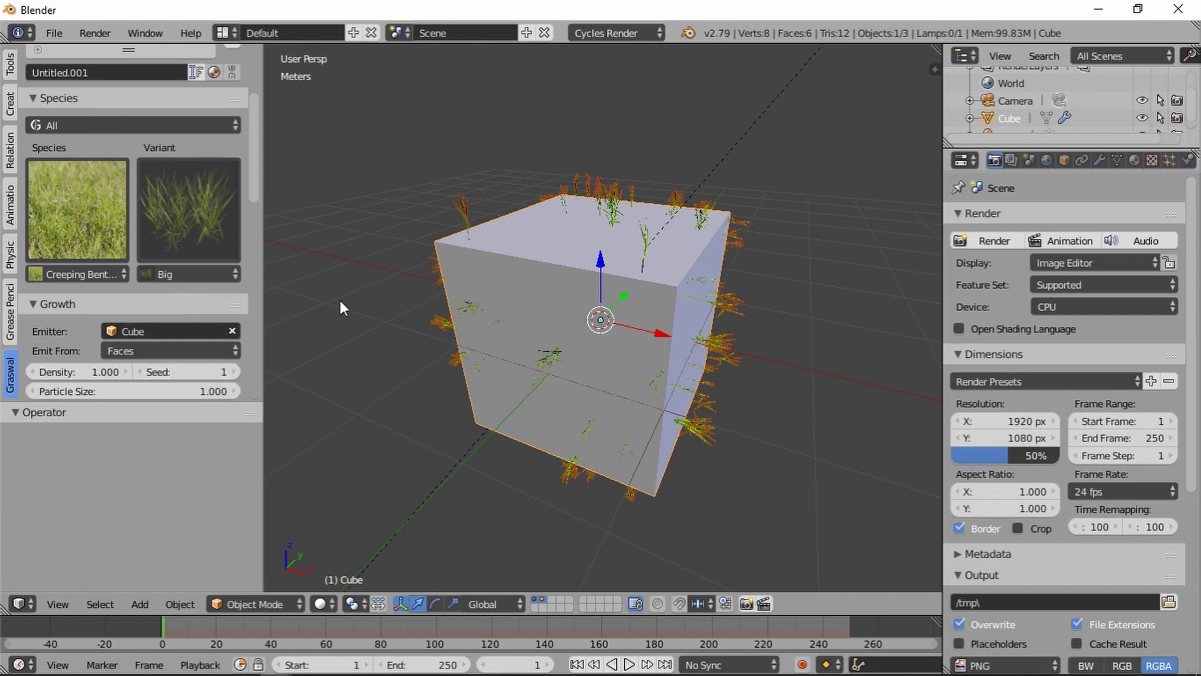
# Compare the material settings of the second grass system with those of the first.
pyautogui.scroll(-10, 94, 326)
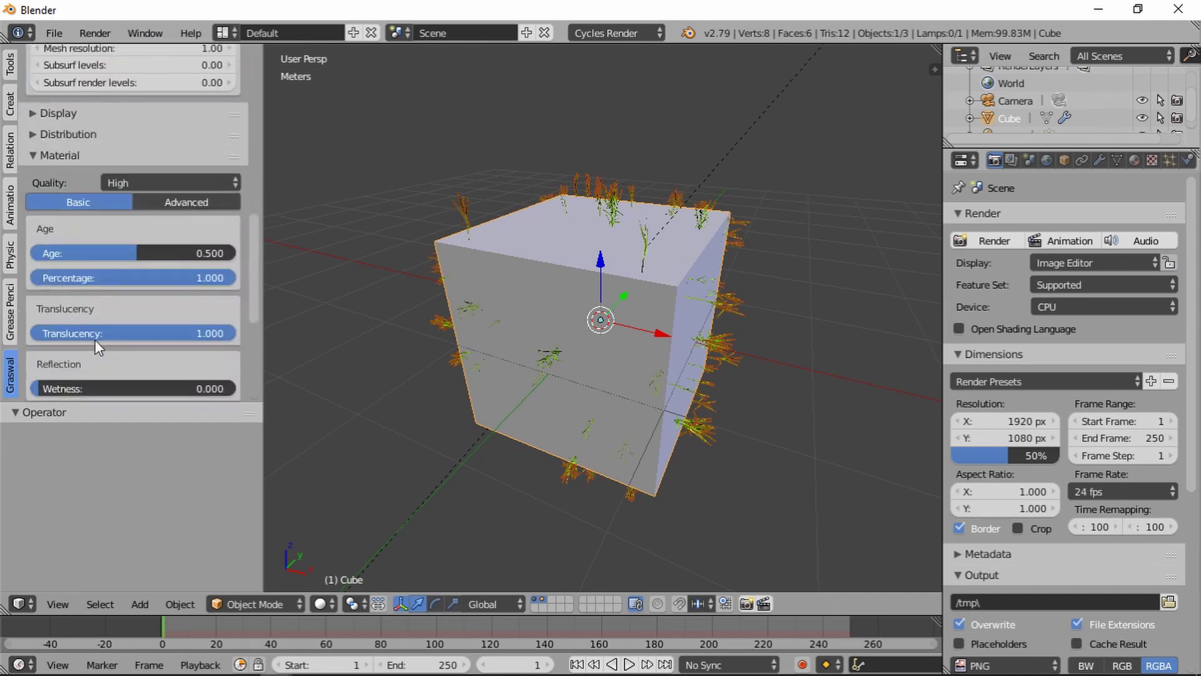
pyautogui.scroll(-4, 98, 283)
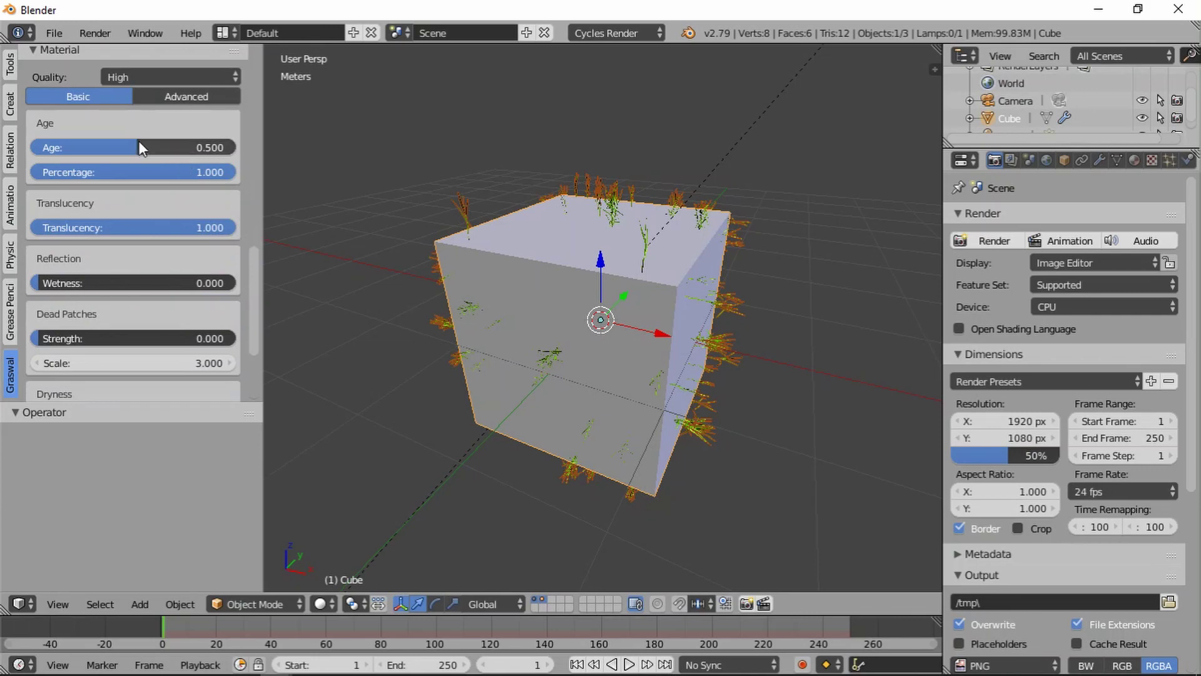
pyautogui.scroll(14, 105, 207)
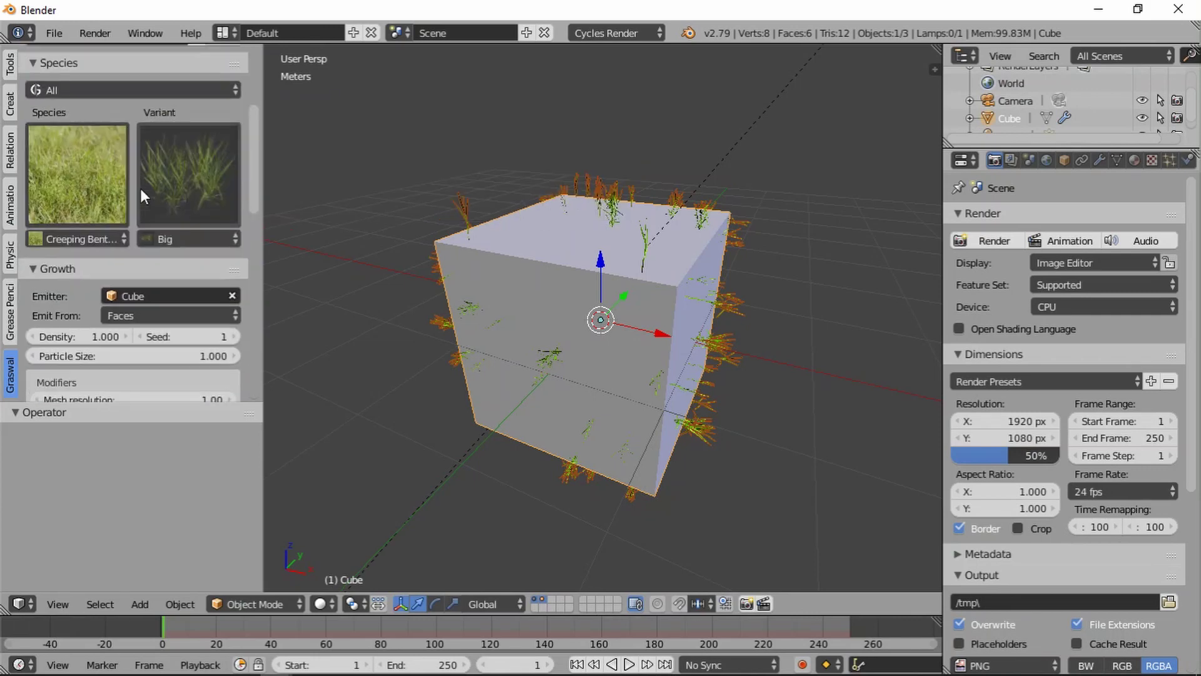
pyautogui.click(96, 111)
pyautogui.scroll(-12, 111, 264)
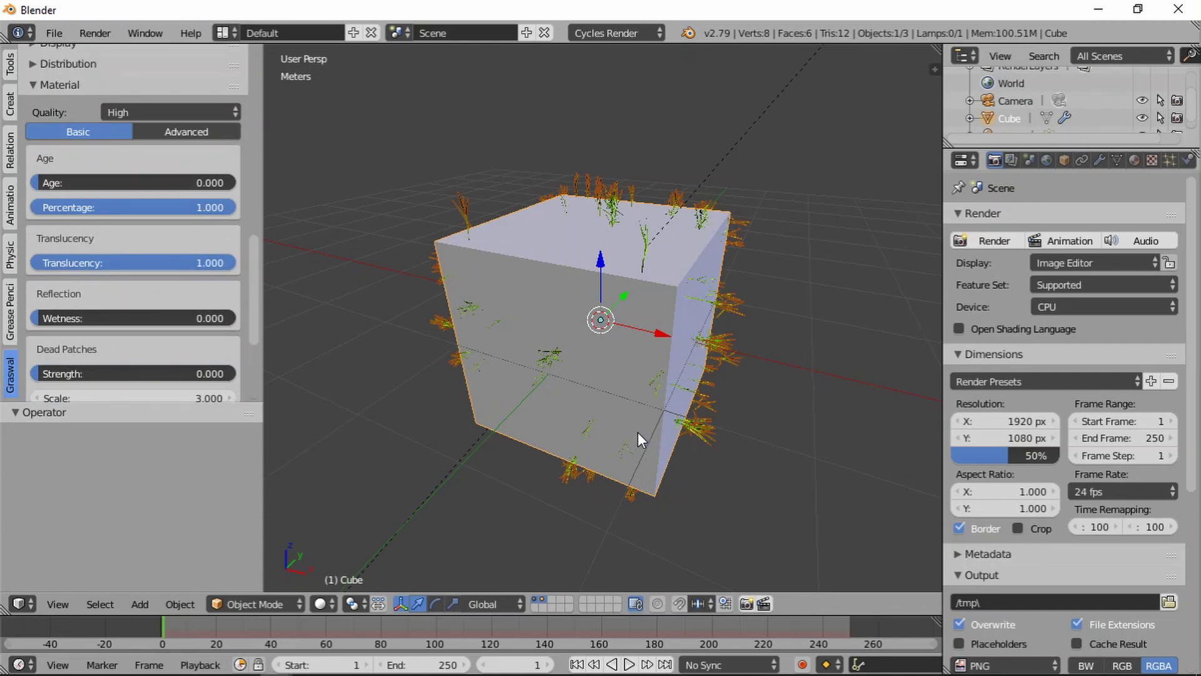
# Enable the Unique Species Materials default in the Graswald add-on preferences.
pyautogui.hotkey('ctrl', 'alt', 'u')
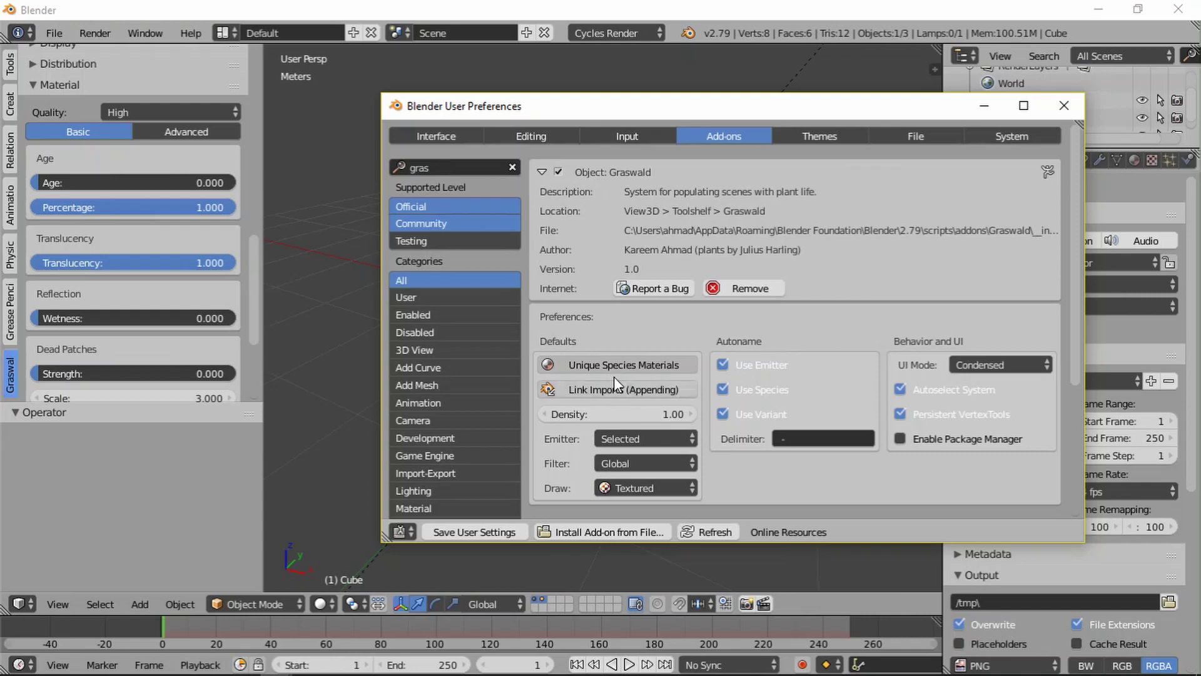
pyautogui.click(521, 528)
pyautogui.click(348, 68)
# Expand the Graswald Overall Settings and examine the Unique Species Materials and Link Imports options.
pyautogui.scroll(-5, 127, 328)
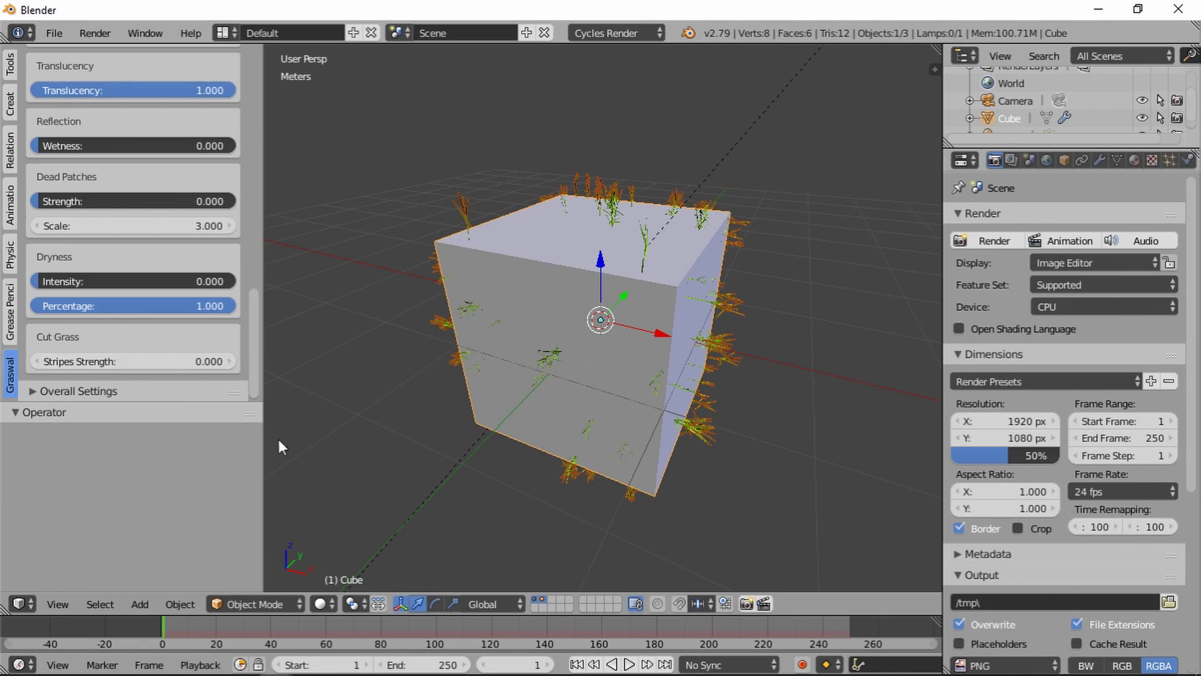
pyautogui.click(124, 392)
pyautogui.scroll(-3, 112, 359)
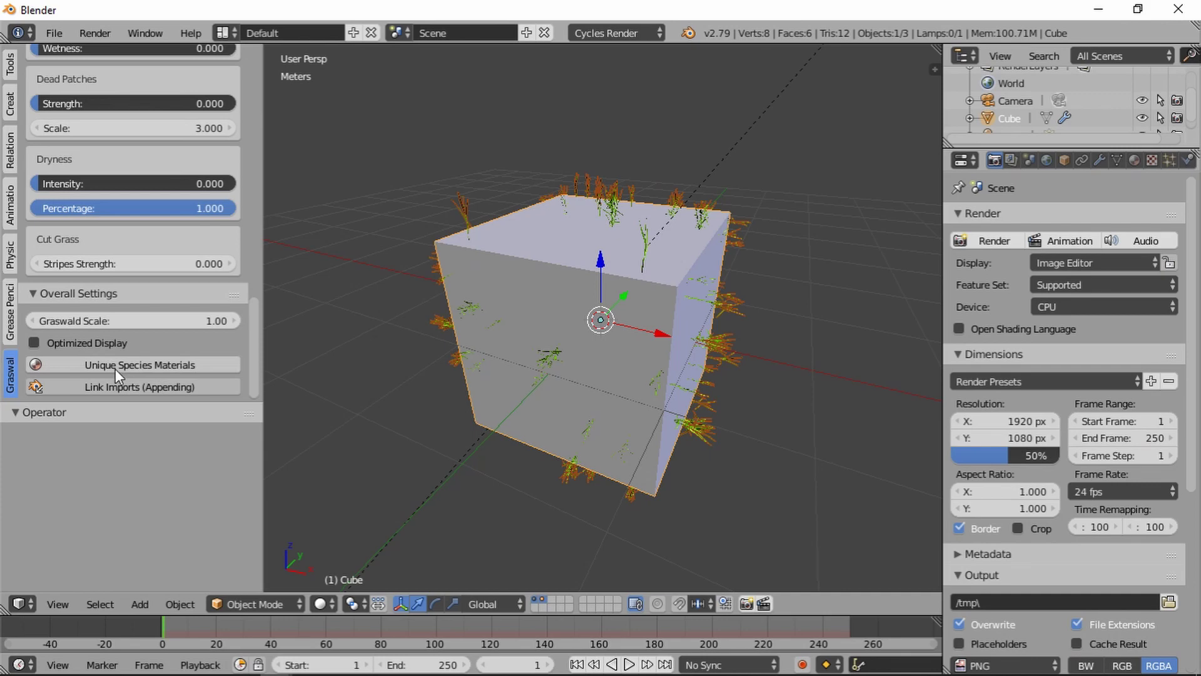
pyautogui.scroll(15, 118, 363)
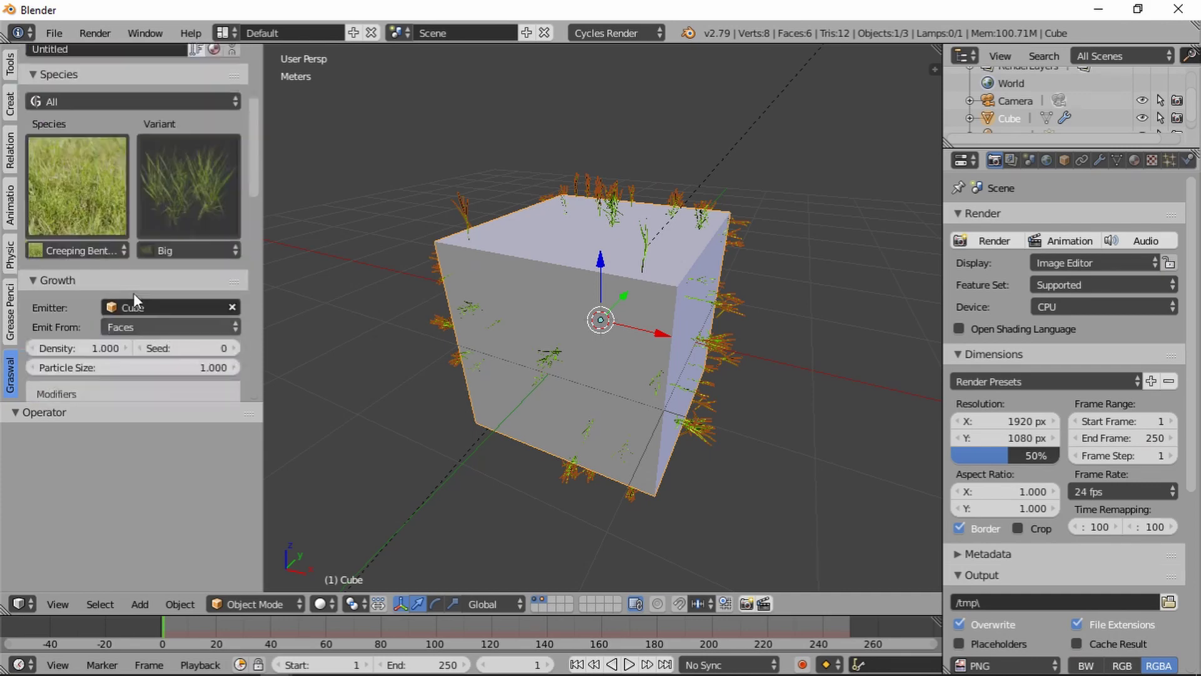
pyautogui.scroll(5, 133, 293)
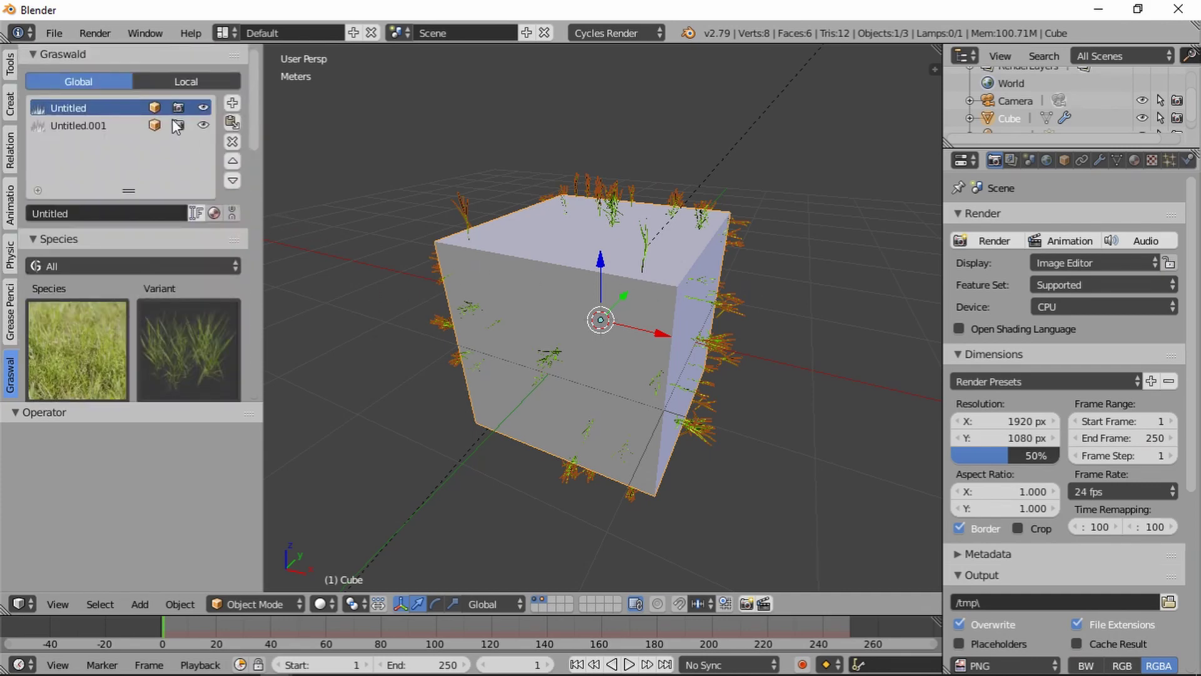
# Select the second grass system and set the Graswald UI mode to Default in the add-on preferences.
pyautogui.click(92, 127)
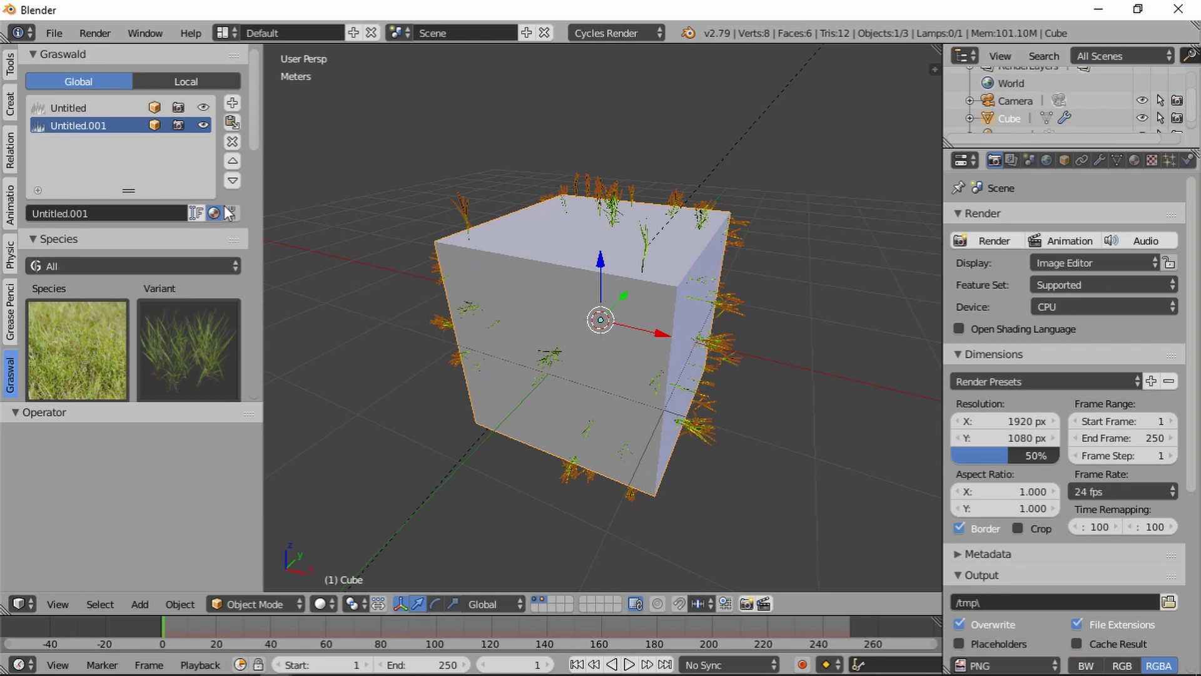
pyautogui.hotkey('ctrl', 'alt', 'u')
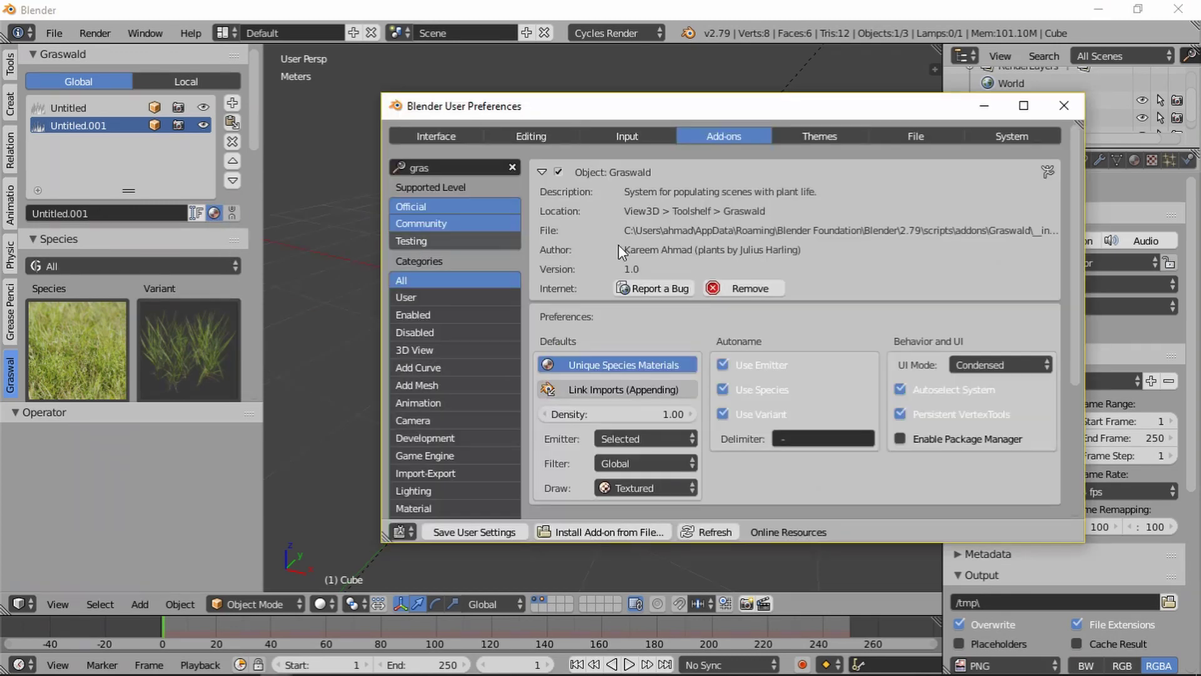
pyautogui.click(981, 362)
pyautogui.click(990, 343)
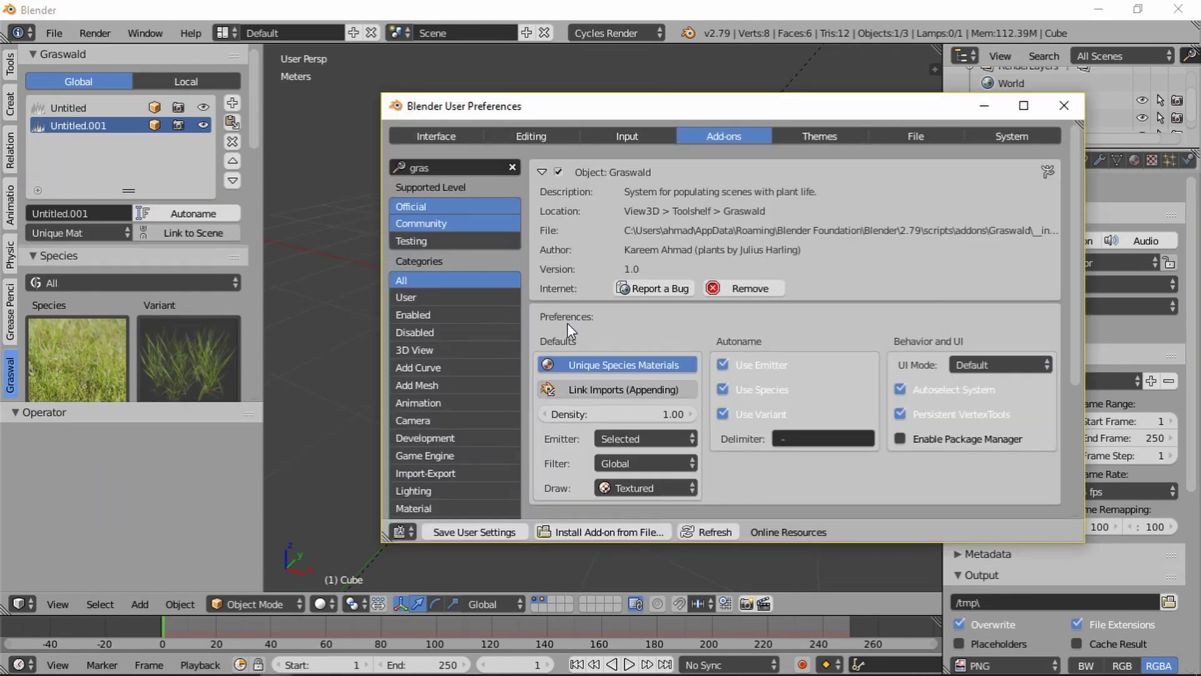
pyautogui.click(1064, 107)
# Set the second grass system's material mode to Unique Mat.
pyautogui.click(56, 233)
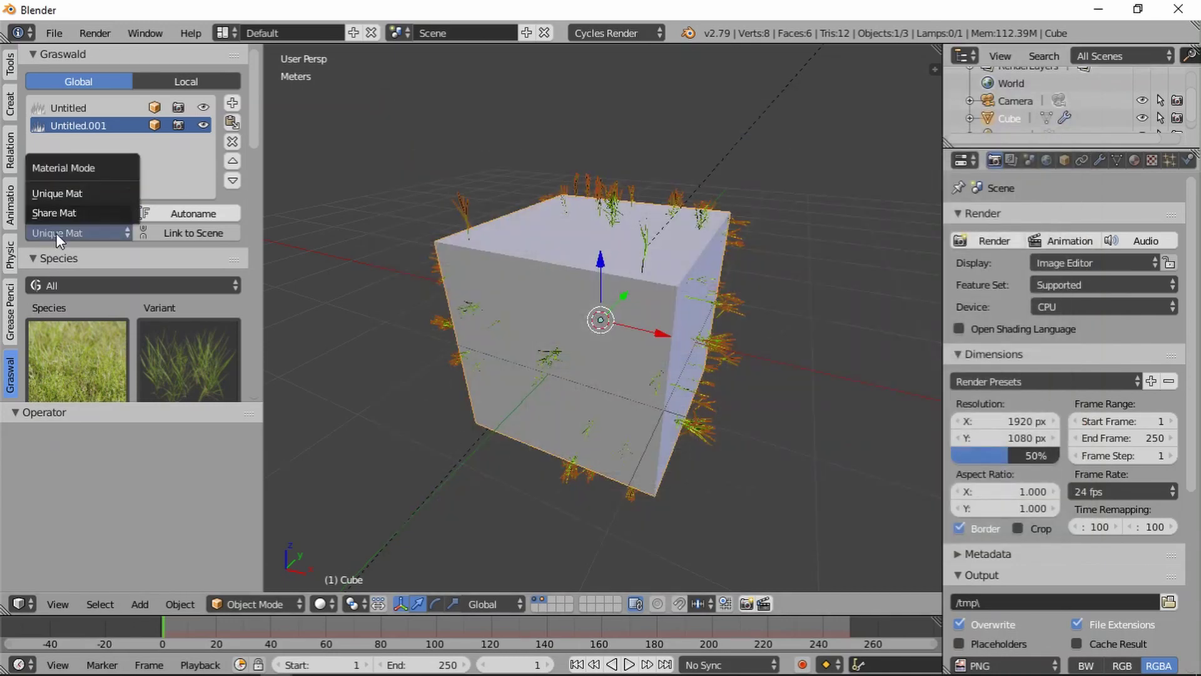
pyautogui.click(69, 195)
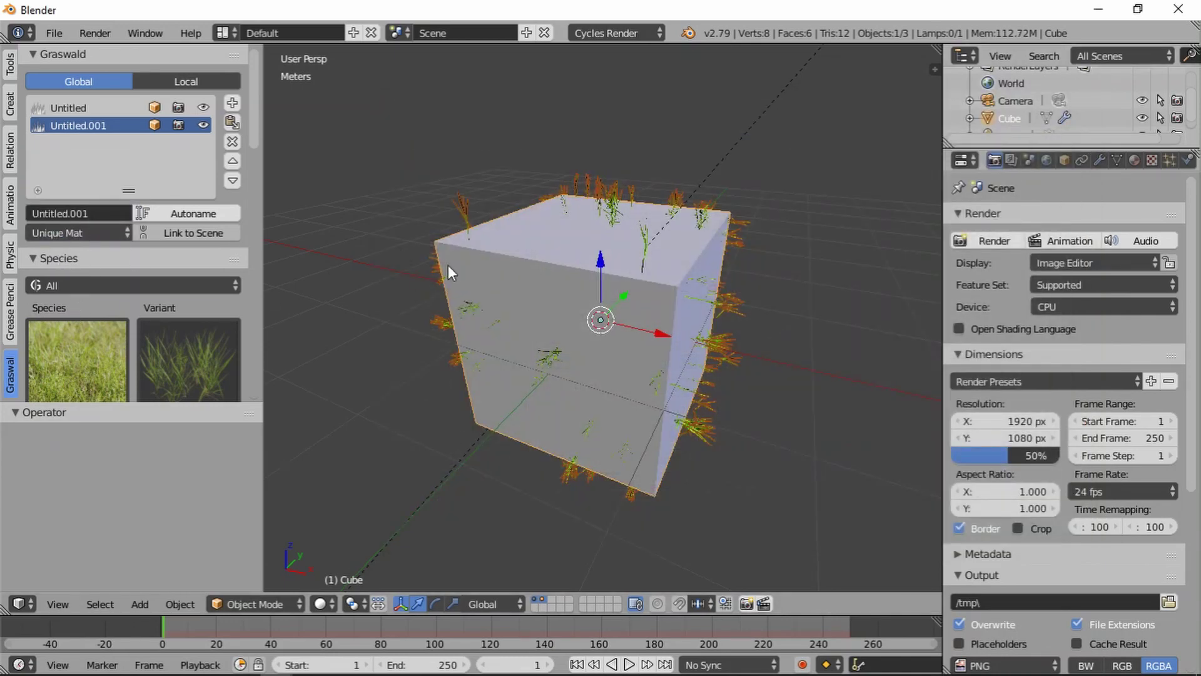
pyautogui.hotkey('alt', 'Tab')
pyautogui.hotkey('alt', 'Tab')
# Turn the Unique Species Materials default off and back on in the Graswald add-on preferences.
pyautogui.hotkey('ctrl', 'alt', 'u')
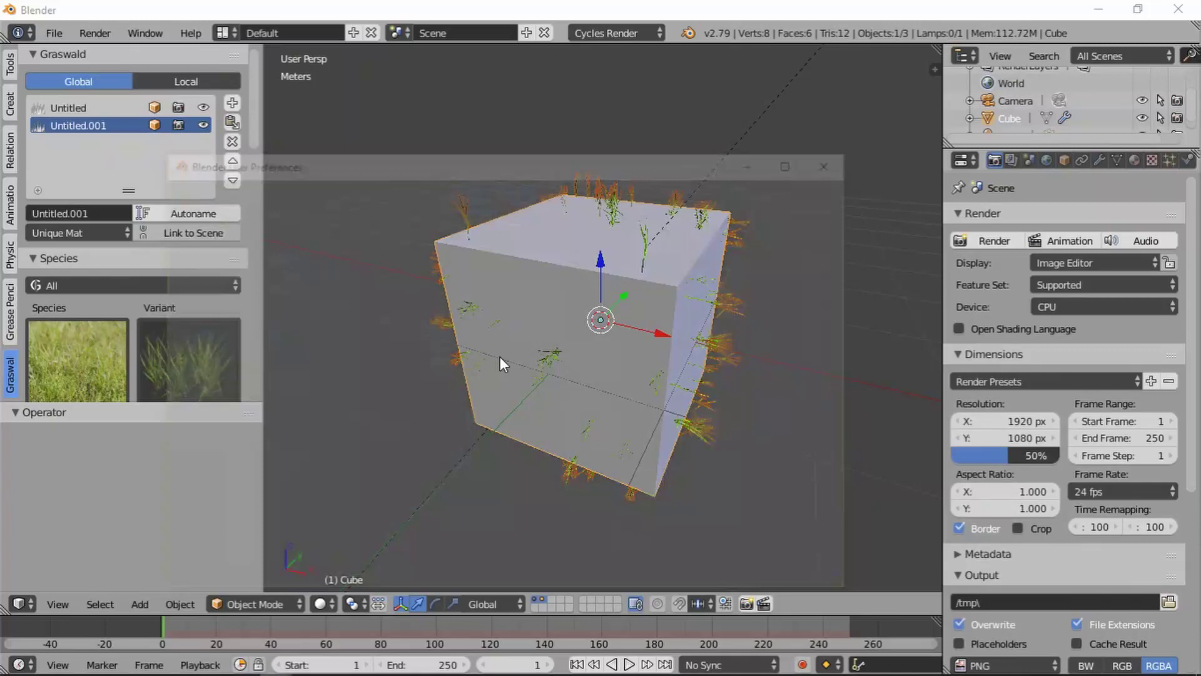
pyautogui.click(415, 419)
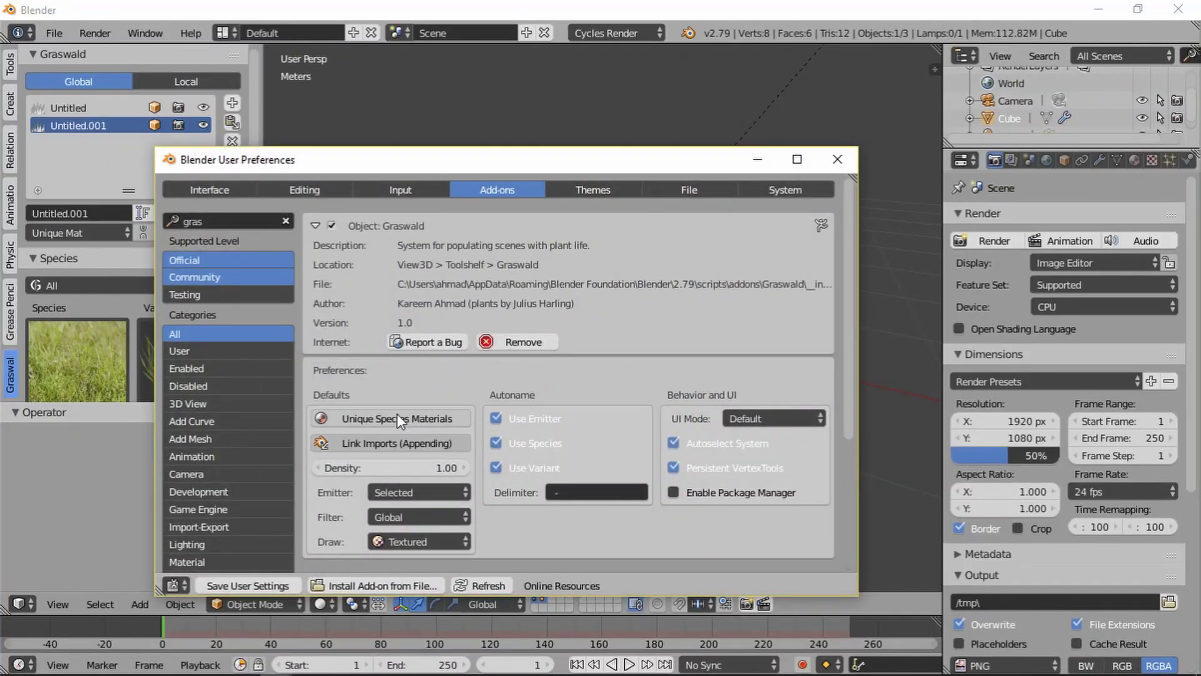
pyautogui.click(403, 418)
pyautogui.moveTo(326, 159); pyautogui.dragTo(525, 181)
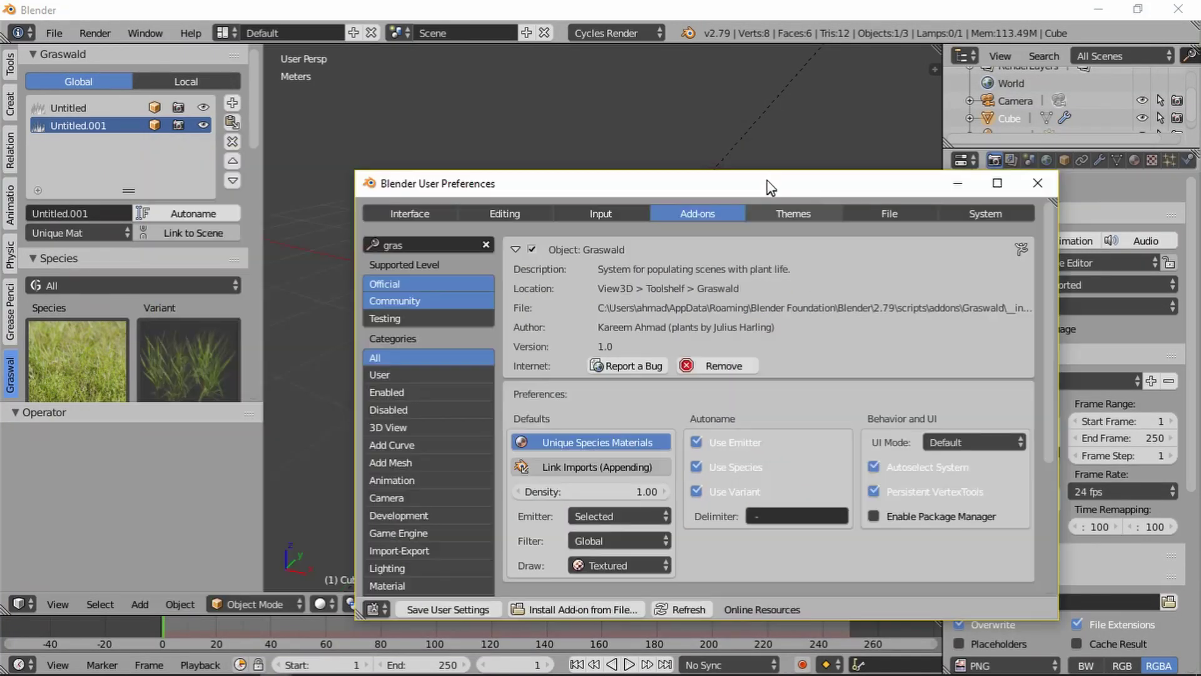
# Reselect Unique Mat from the material mode choices of the second grass system.
pyautogui.click(94, 232)
pyautogui.click(85, 193)
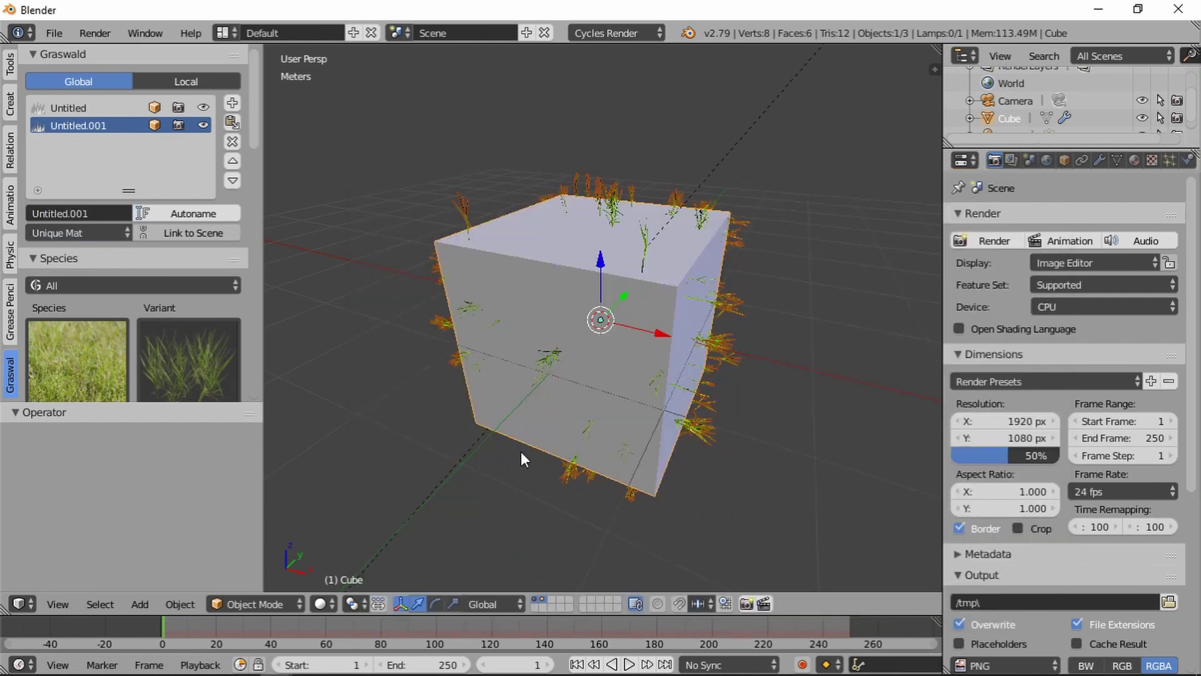
pyautogui.click(113, 231)
# Turn off the Unique Species Materials default in the Graswald add-on preferences and close them.
pyautogui.hotkey('alt', 'Tab')
pyautogui.click(623, 439)
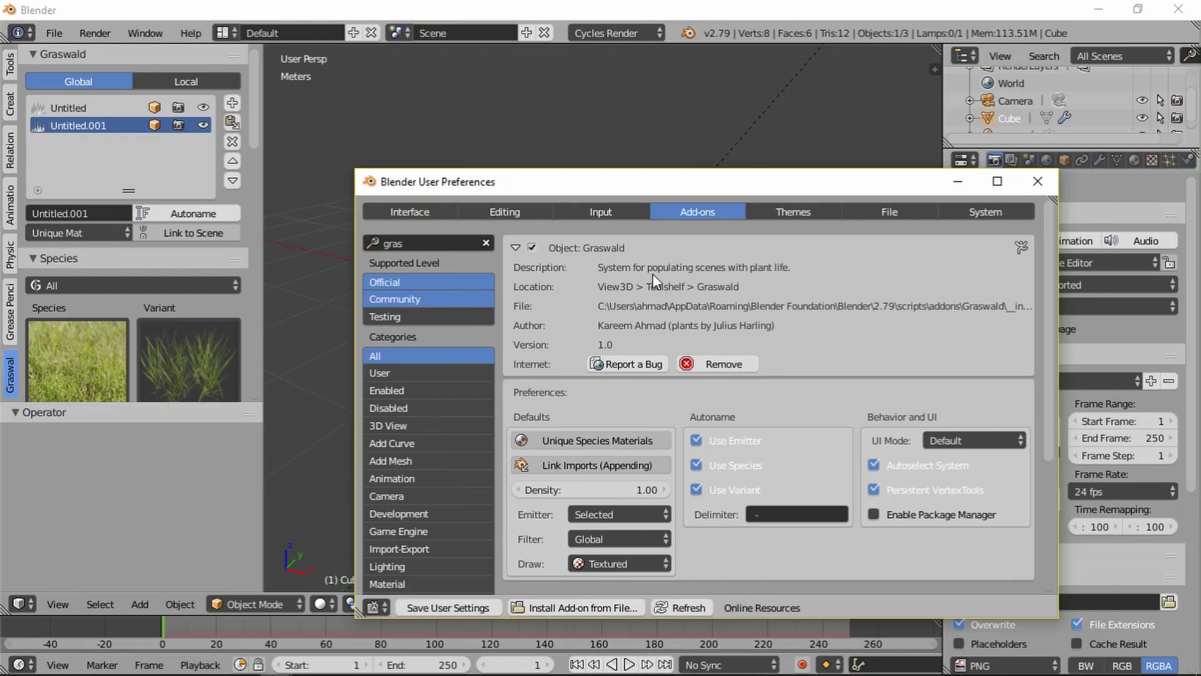
pyautogui.click(685, 61)
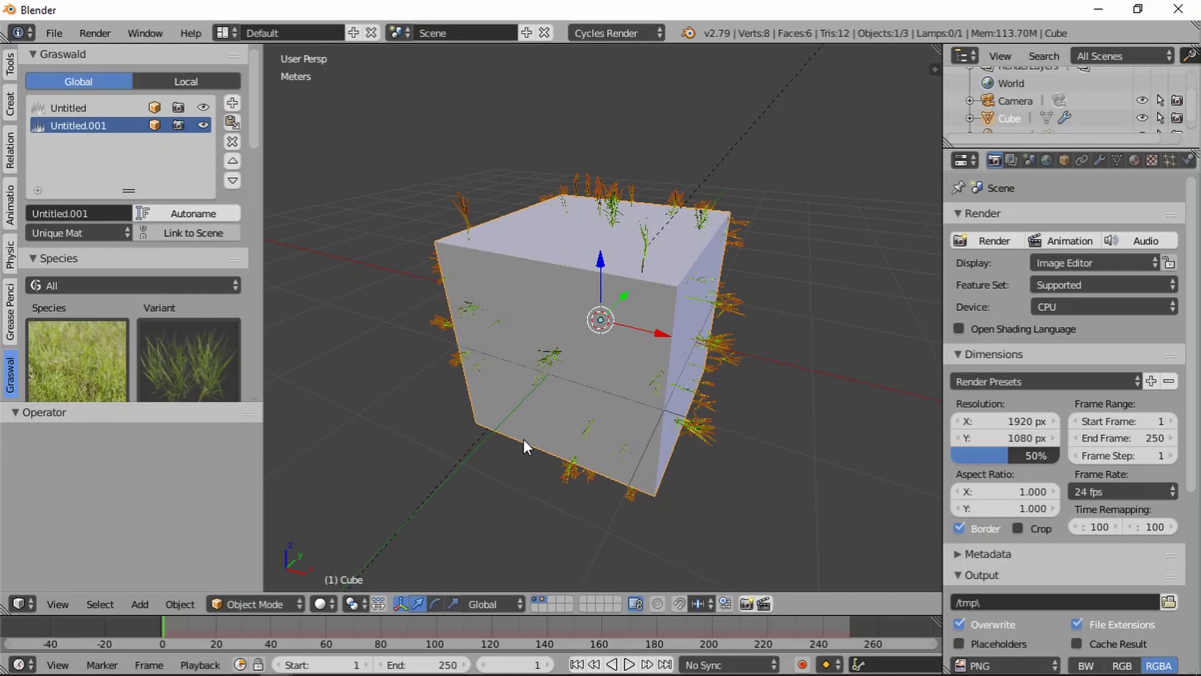
pyautogui.scroll(-4, 483, 421)
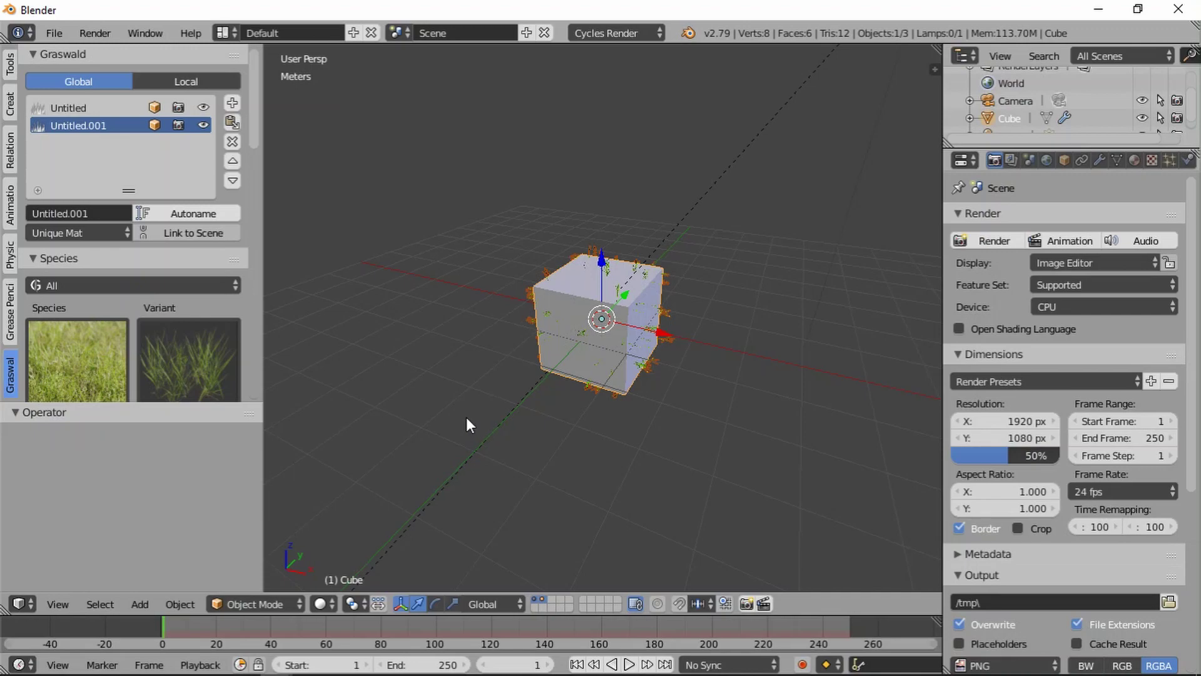
pyautogui.hotkey('ctrl', 'alt', 'u')
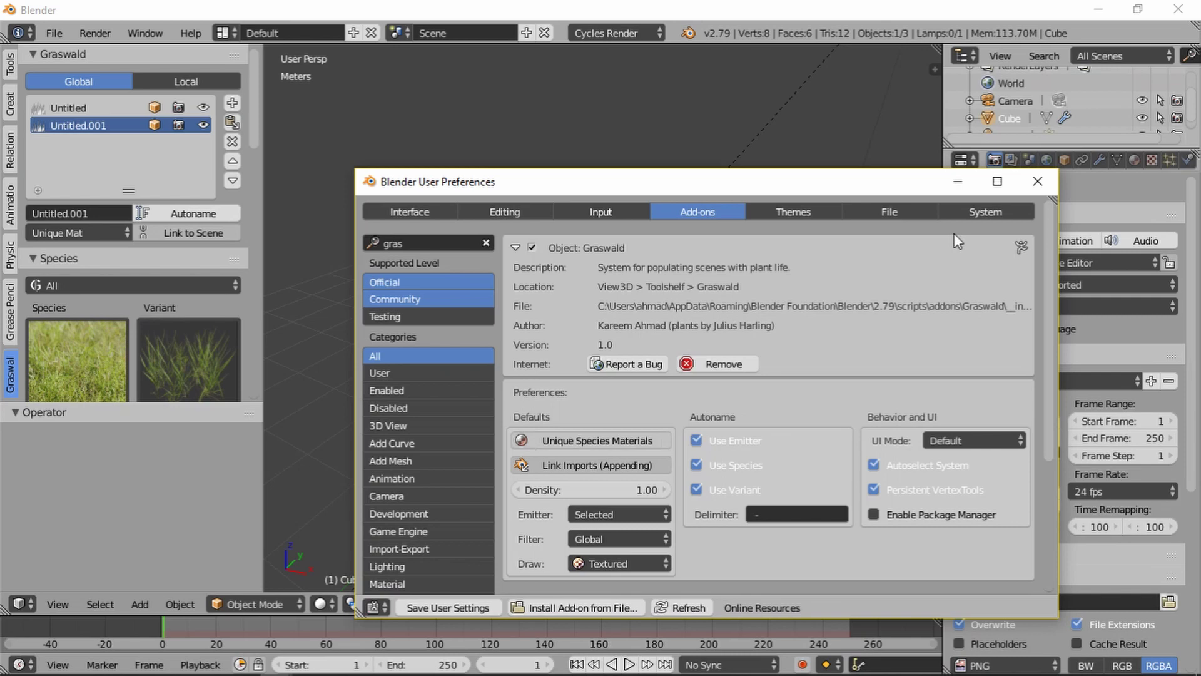
pyautogui.click(1038, 181)
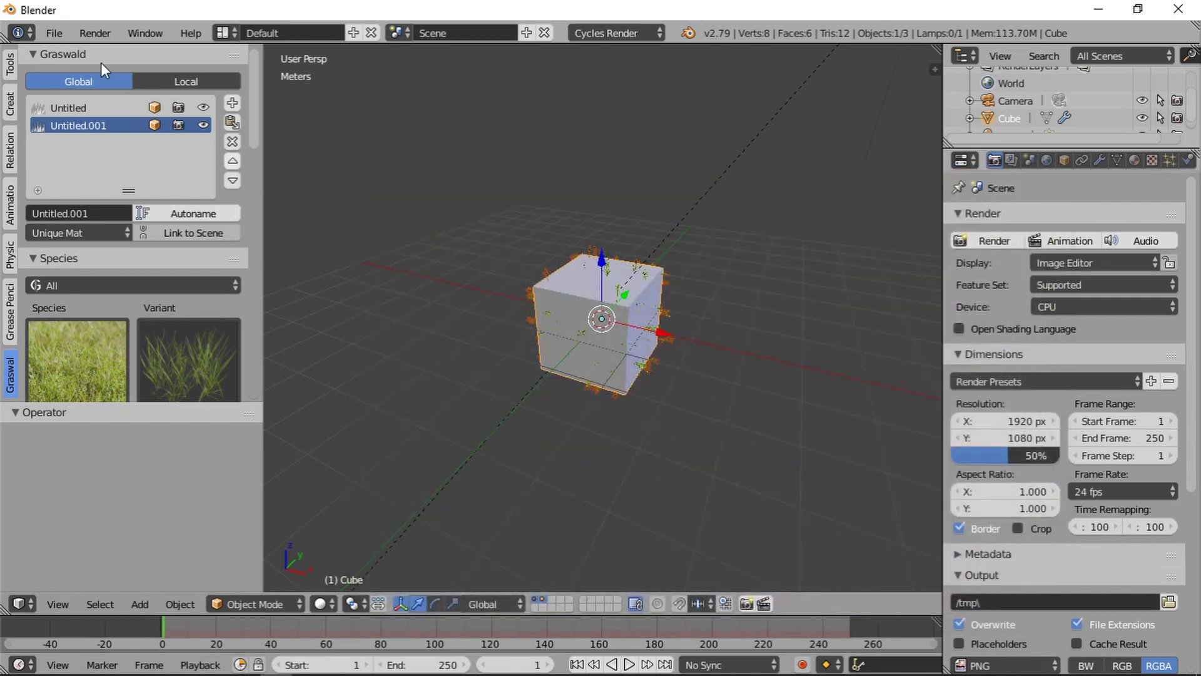
# Start a fresh scene from the start-up file and add a Graswald system to the default cube.
pyautogui.click(53, 32)
pyautogui.click(73, 52)
pyautogui.click(73, 59)
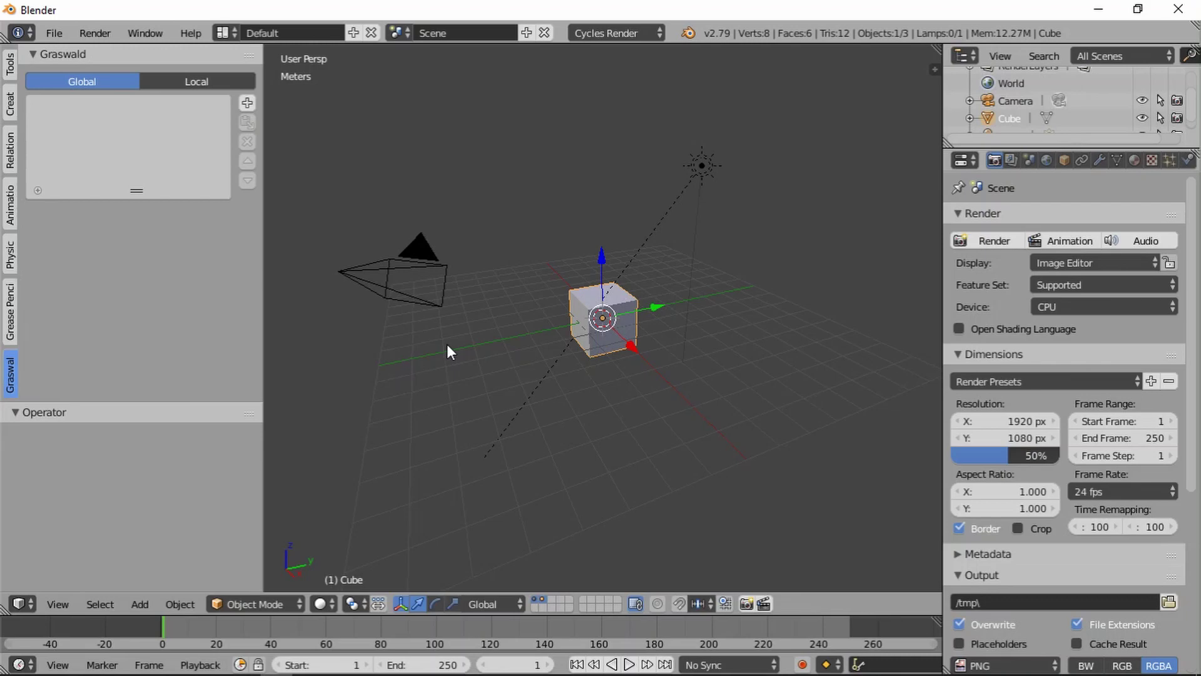
pyautogui.click(248, 105)
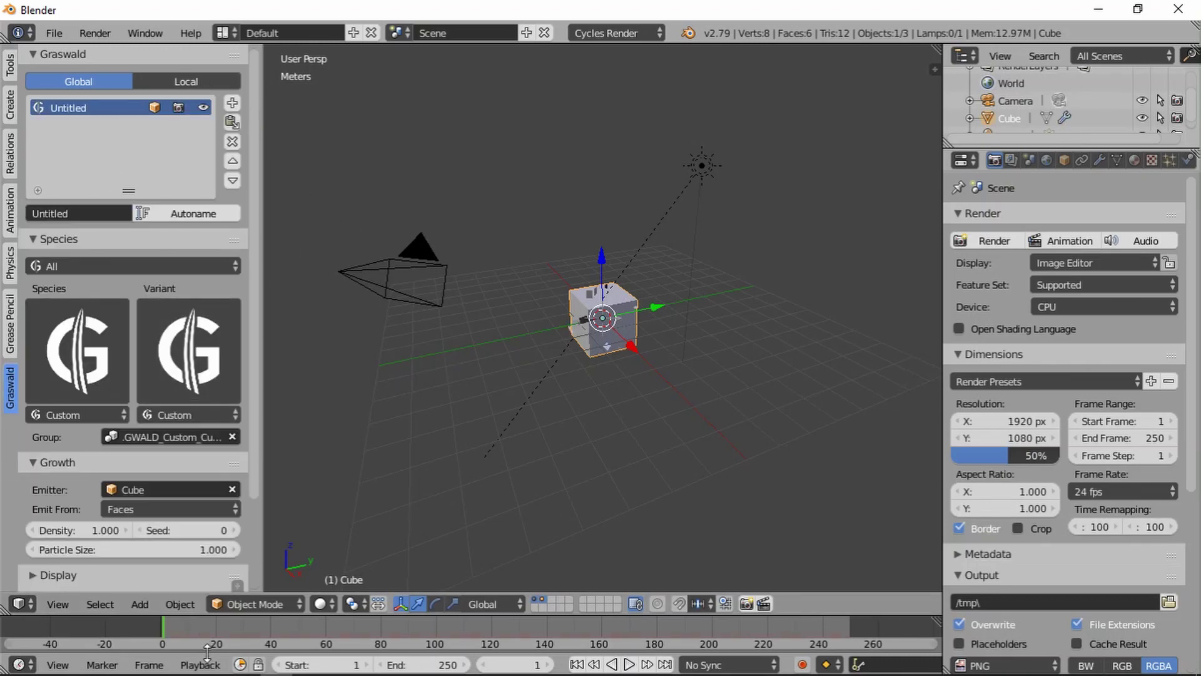
pyautogui.scroll(-4, 188, 388)
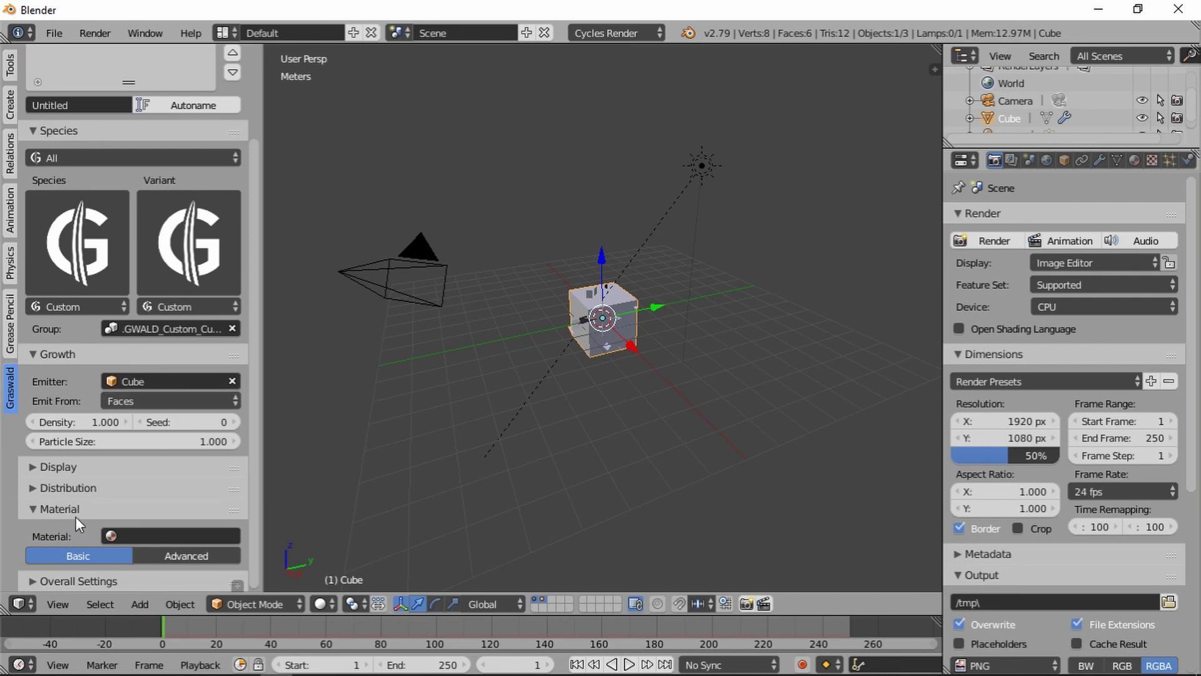
# Expand the Overall Settings of the Graswald system and switch Link Imports to Linking and back to Appending.
pyautogui.click(79, 580)
pyautogui.scroll(-4, 100, 450)
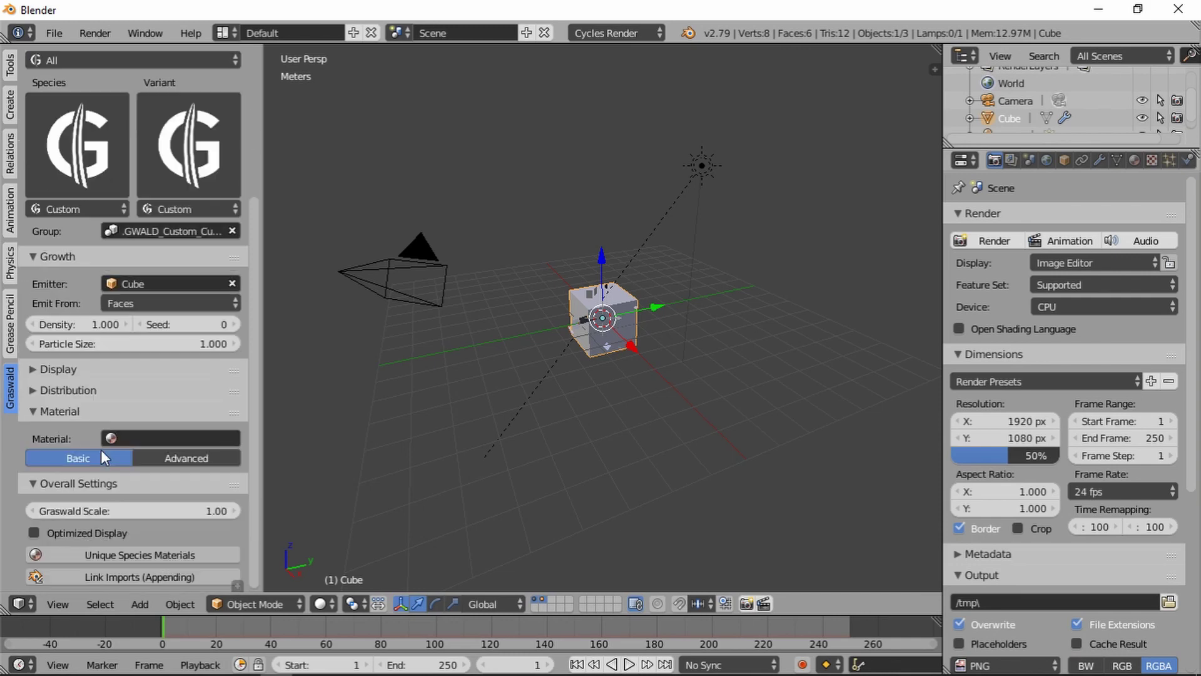
pyautogui.click(130, 576)
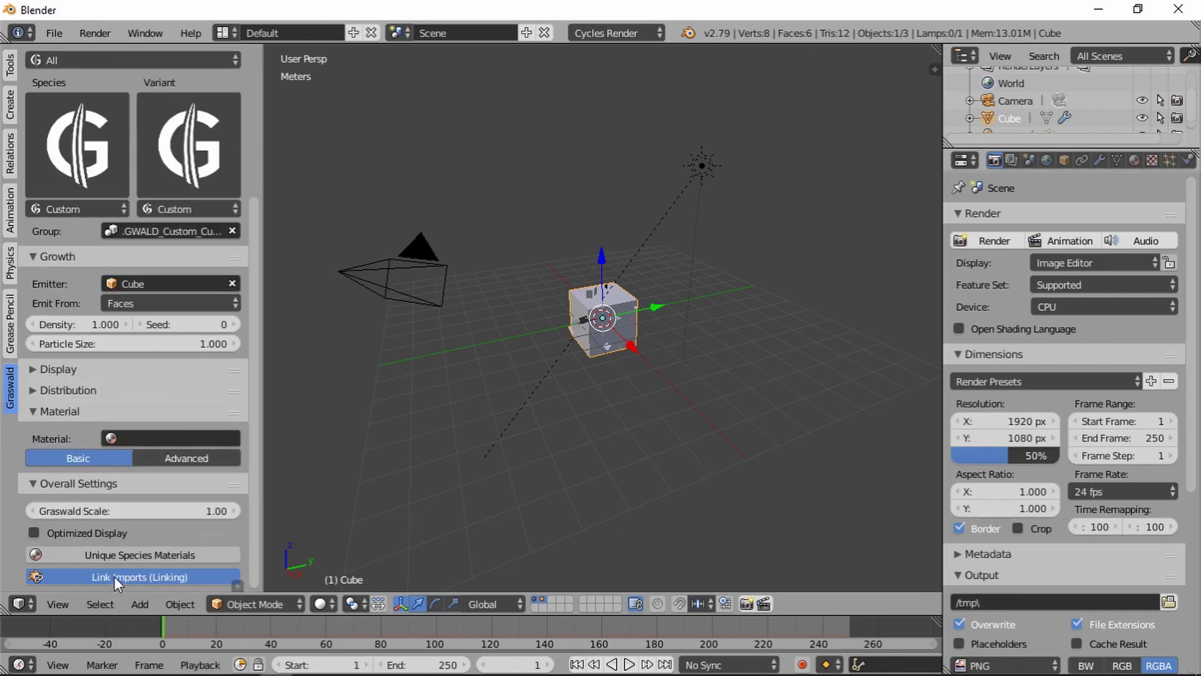
pyautogui.click(114, 576)
pyautogui.scroll(8, 243, 363)
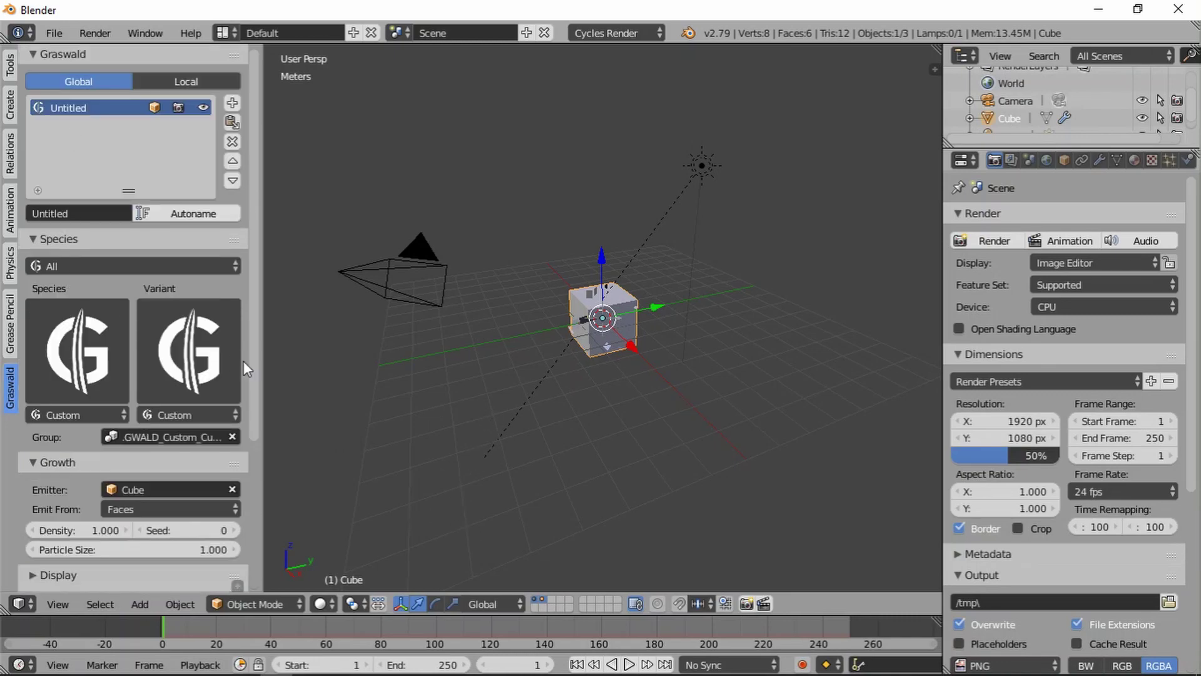
# Open the user preferences, filter the add-ons by "gras" and move the preferences window clear of the Graswald settings.
pyautogui.hotkey('alt', 'Tab')
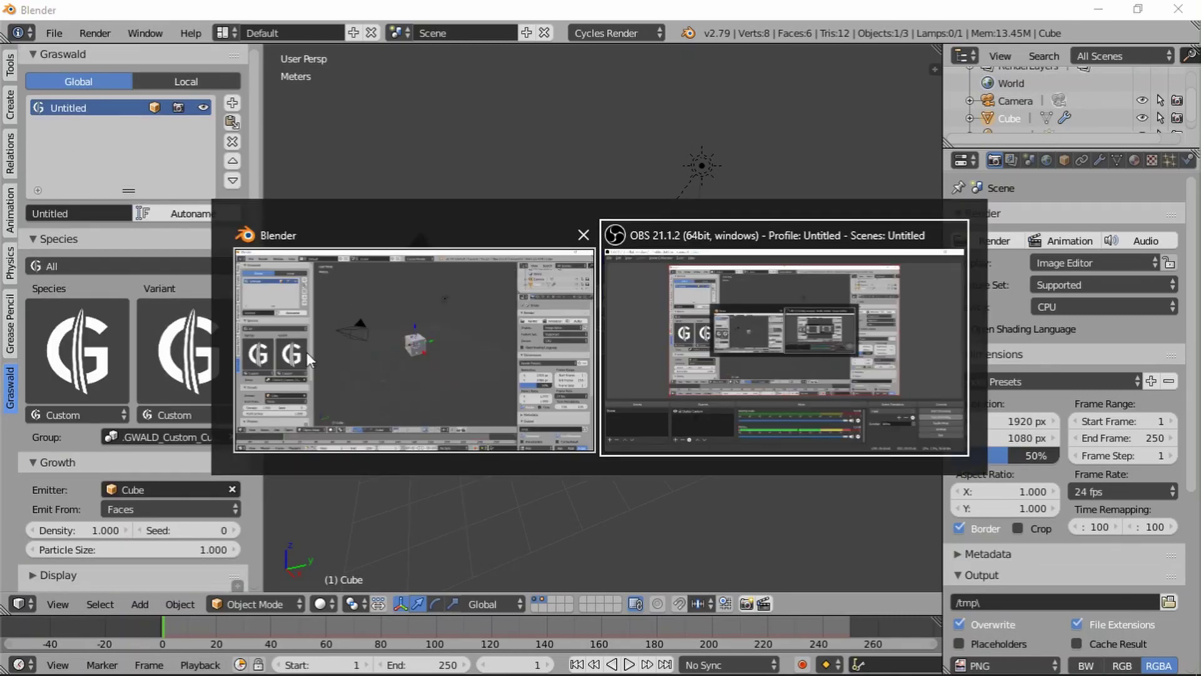
pyautogui.click(348, 279)
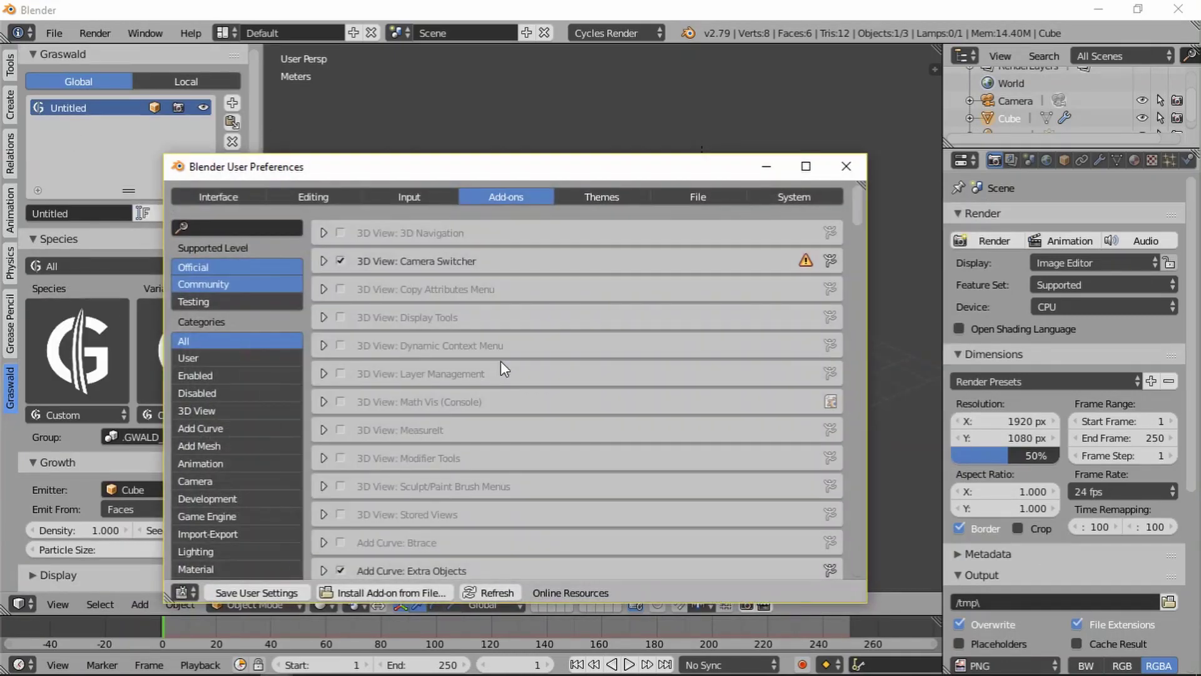
pyautogui.click(285, 226)
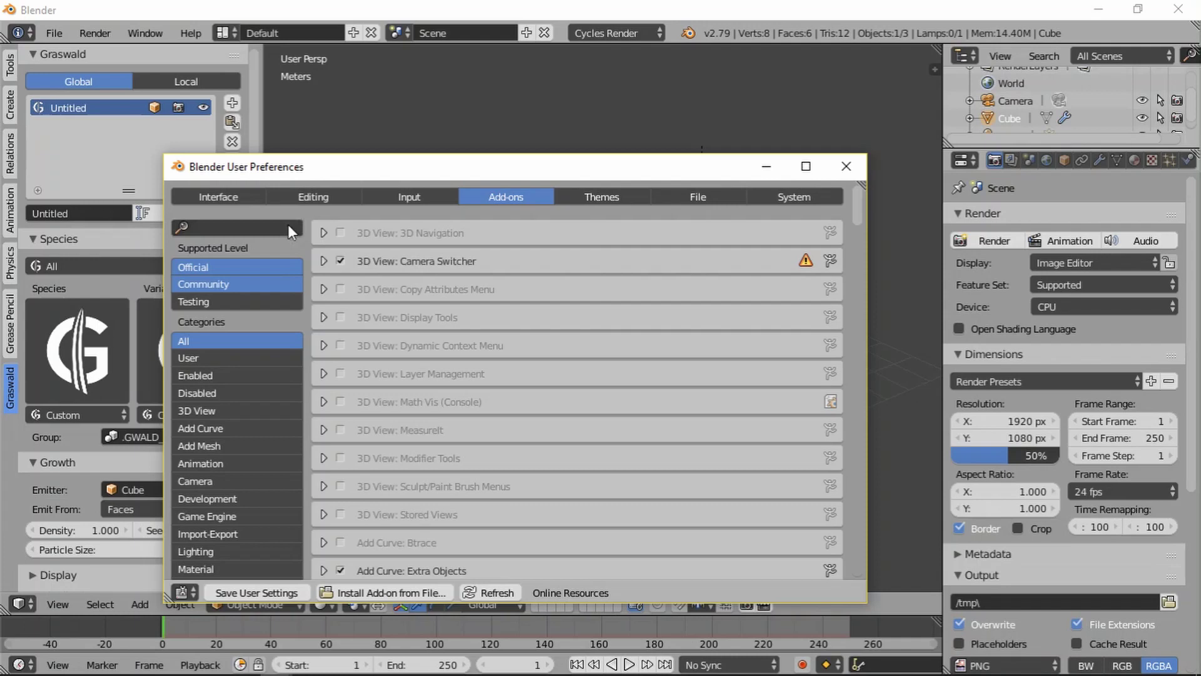
pyautogui.write('gras')
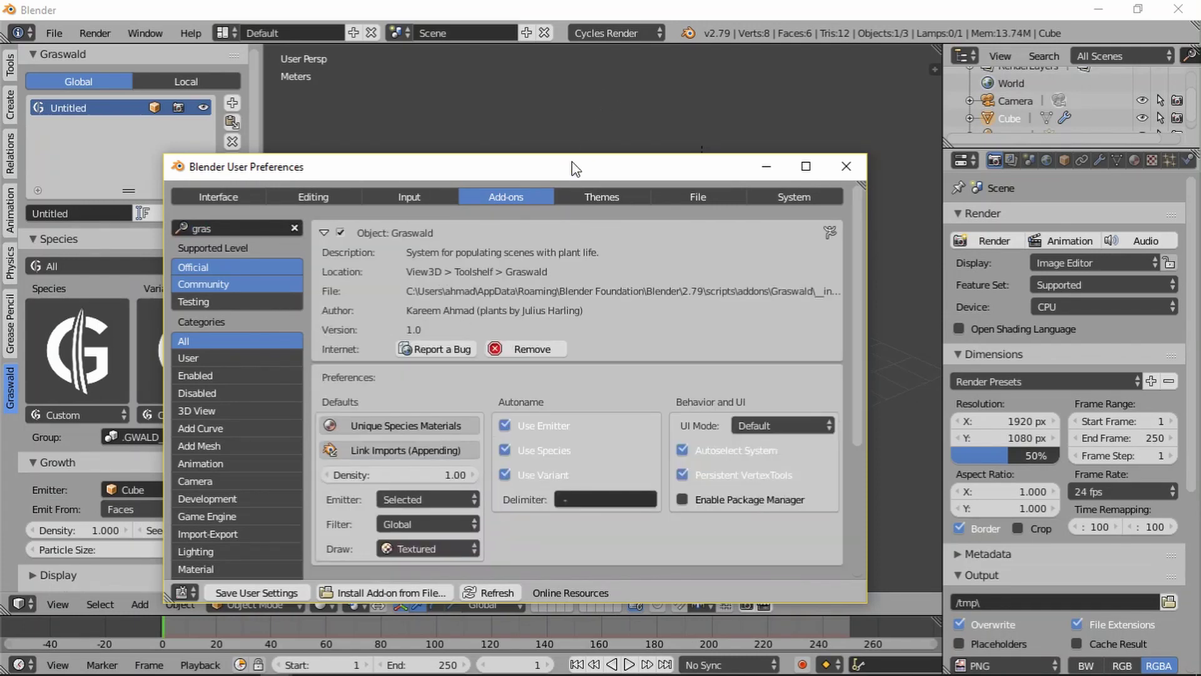
pyautogui.moveTo(569, 168); pyautogui.dragTo(697, 93)
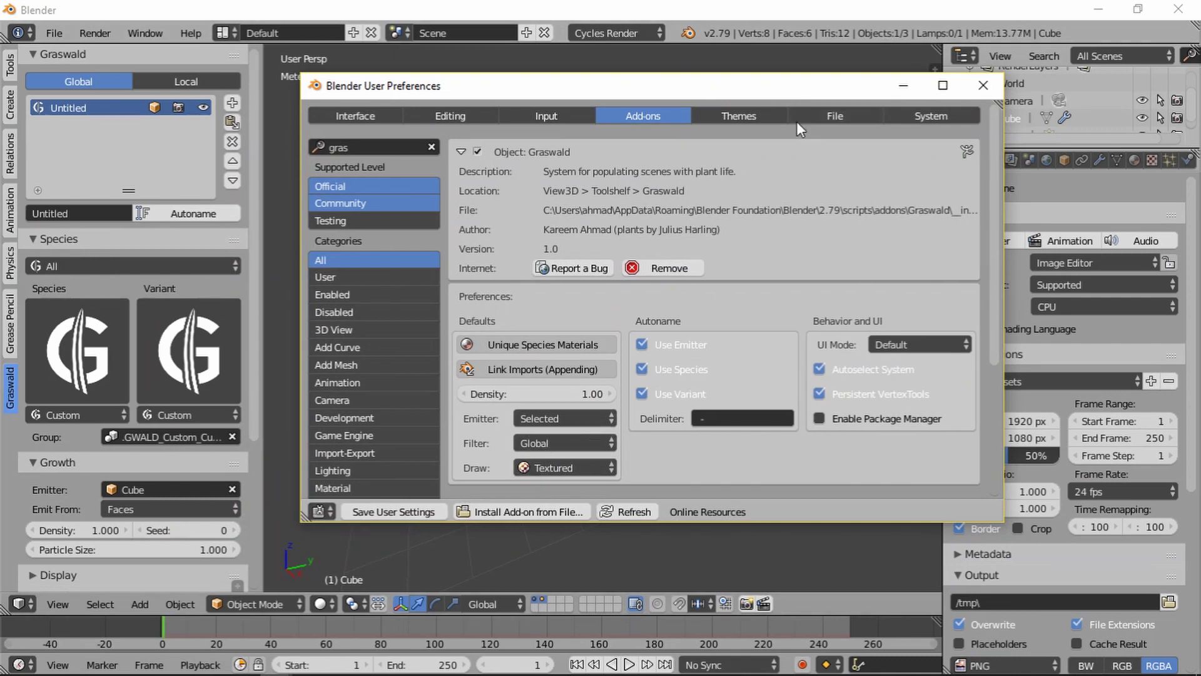
# Set the default Emitter to None in the Graswald add-on preferences and close them.
pyautogui.click(556, 416)
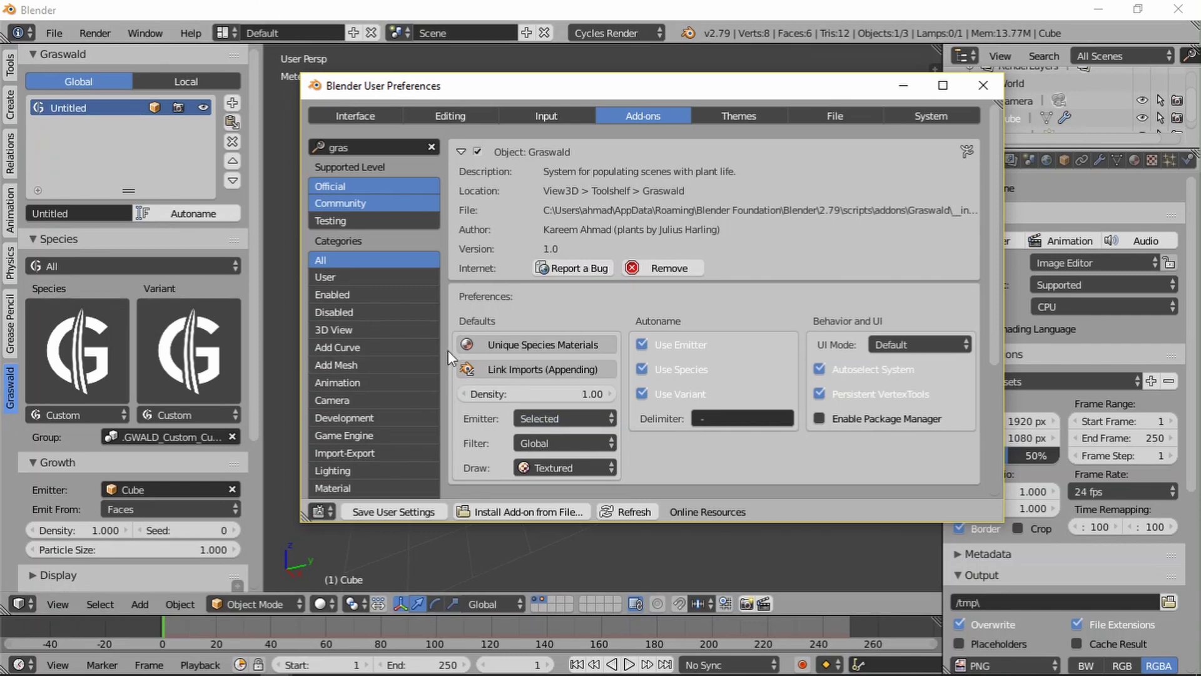
pyautogui.click(562, 419)
pyautogui.click(558, 377)
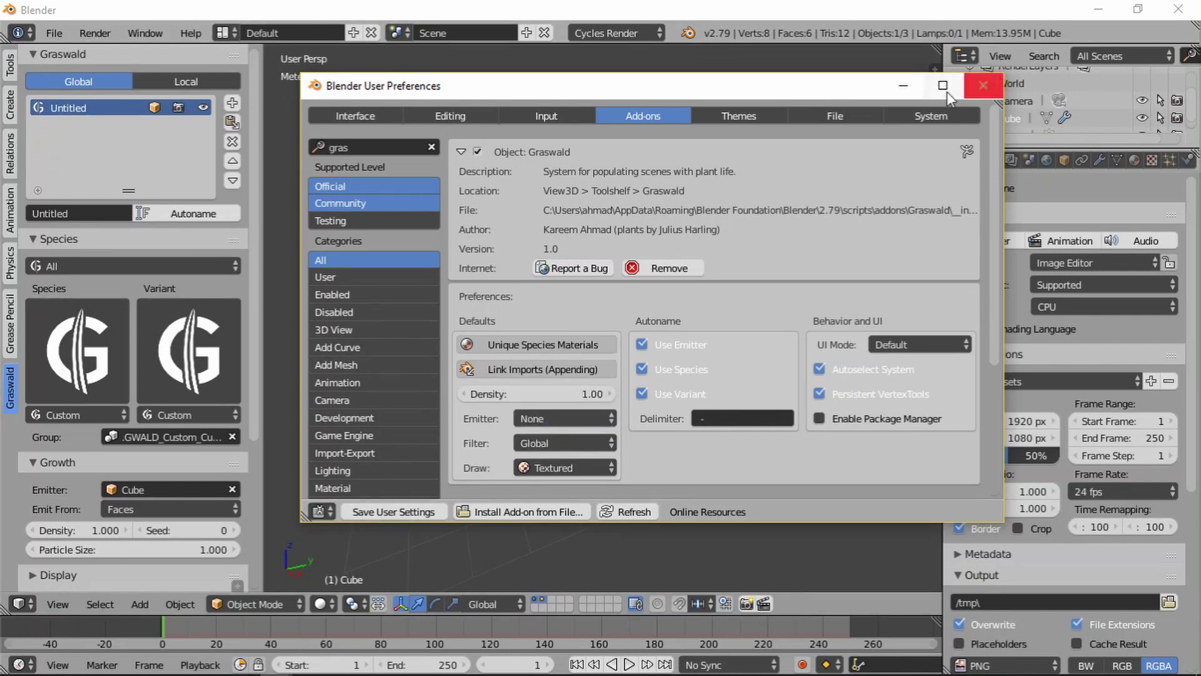
pyautogui.click(983, 85)
# Remove the existing Graswald system and add a new one with the changed emitter default.
pyautogui.click(233, 142)
pyautogui.scroll(5, 553, 343)
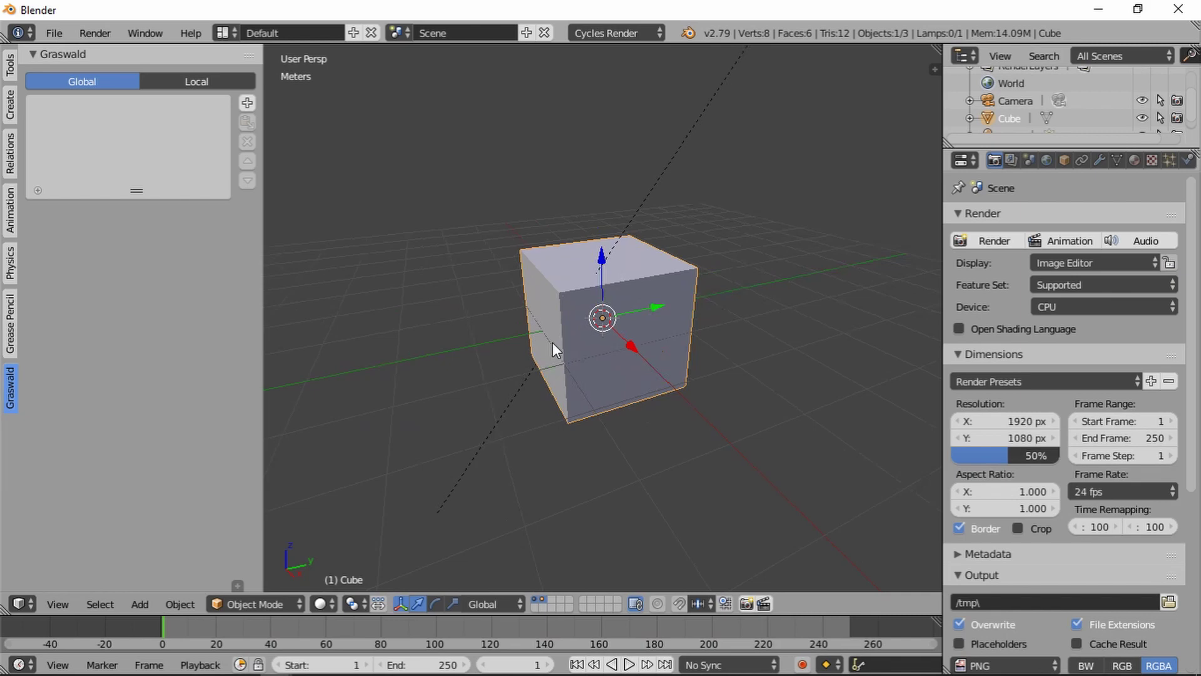
pyautogui.hotkey('ctrl', 'alt', 'u')
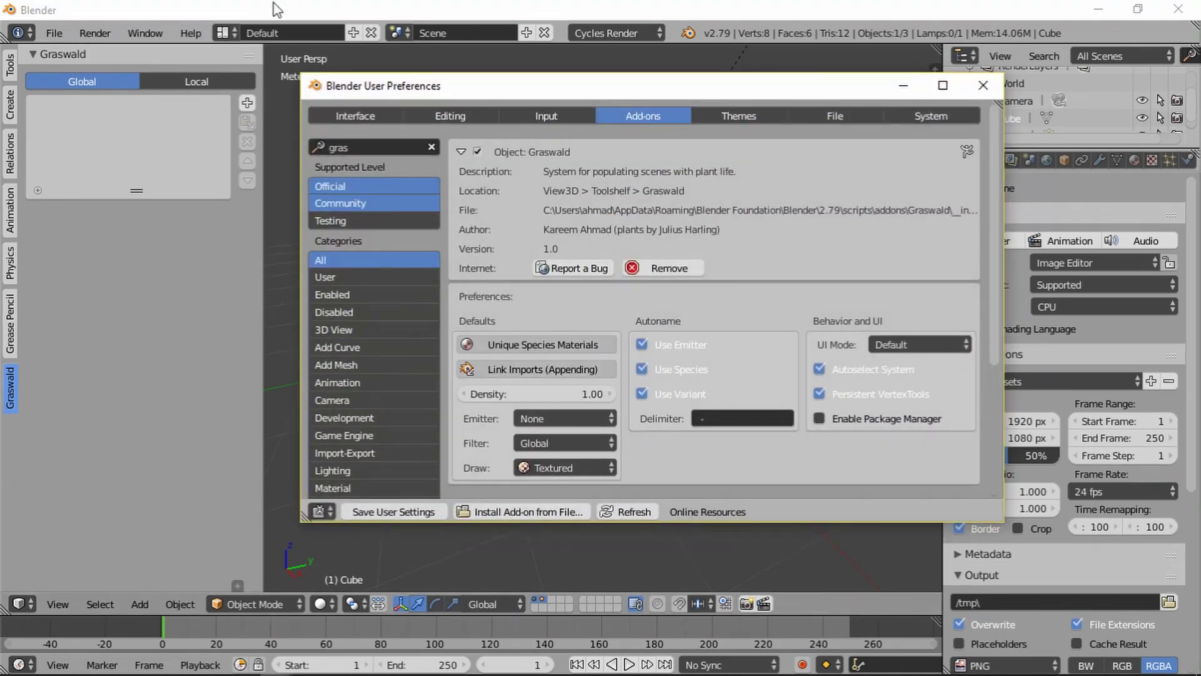
pyautogui.click(983, 85)
pyautogui.click(249, 103)
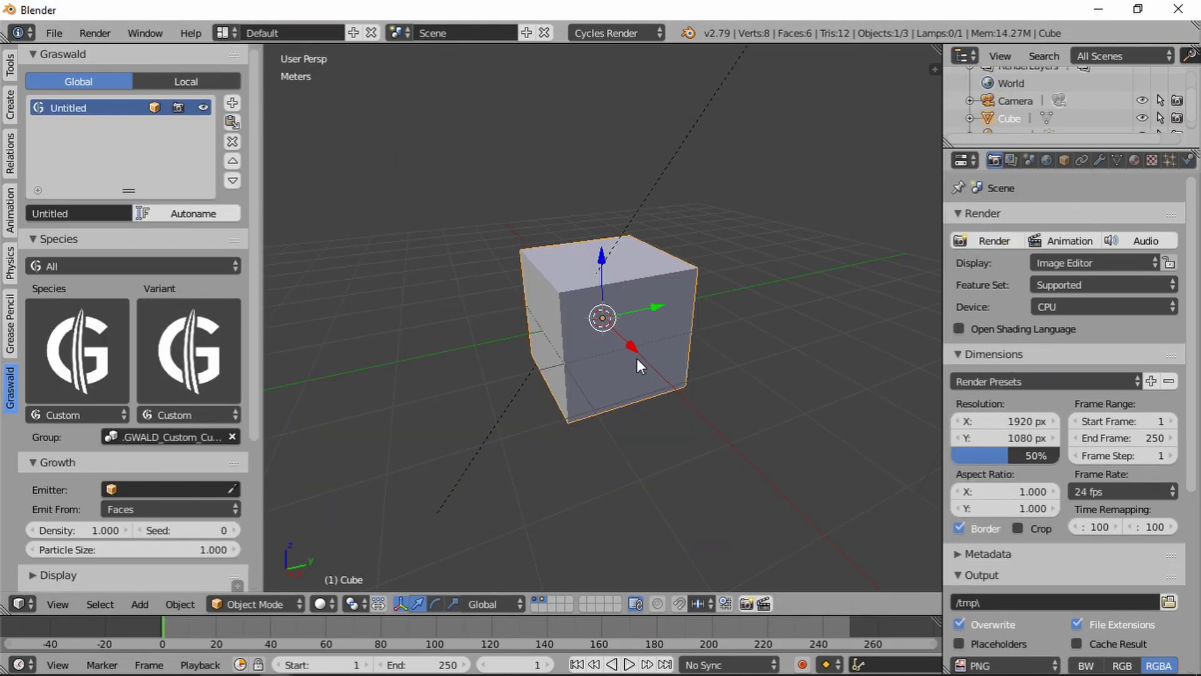
# Add an icosphere to the scene and move it clear of the cube along the green axis side.
pyautogui.scroll(-5, 641, 362)
pyautogui.hotkey('shift', 'a')
pyautogui.moveTo(656, 360)
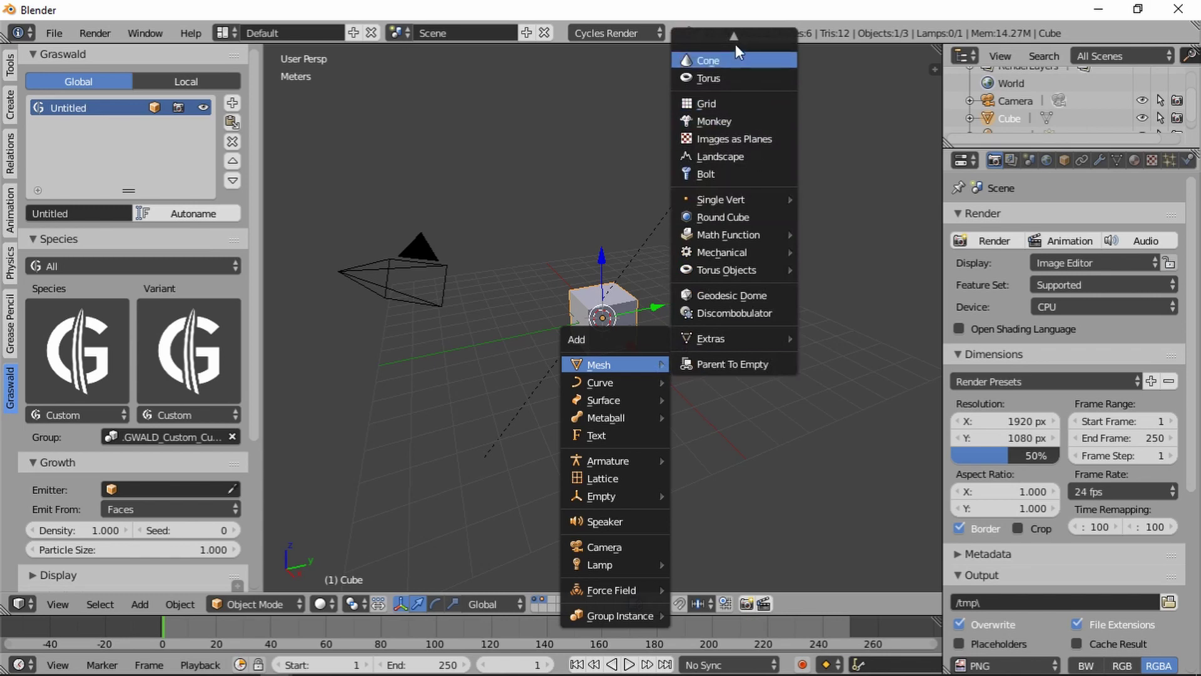
pyautogui.click(724, 94)
pyautogui.press('g')
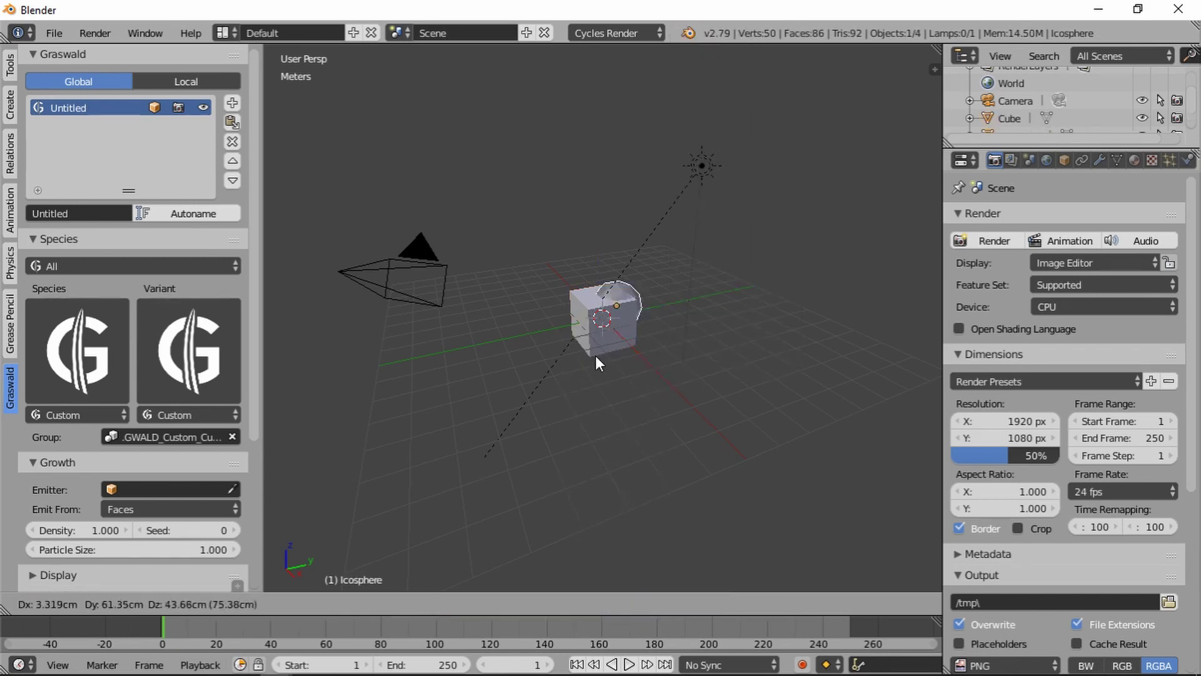
pyautogui.click(710, 357)
# Pick the icosphere in the viewport as the emitter of the Graswald system.
pyautogui.click(232, 489)
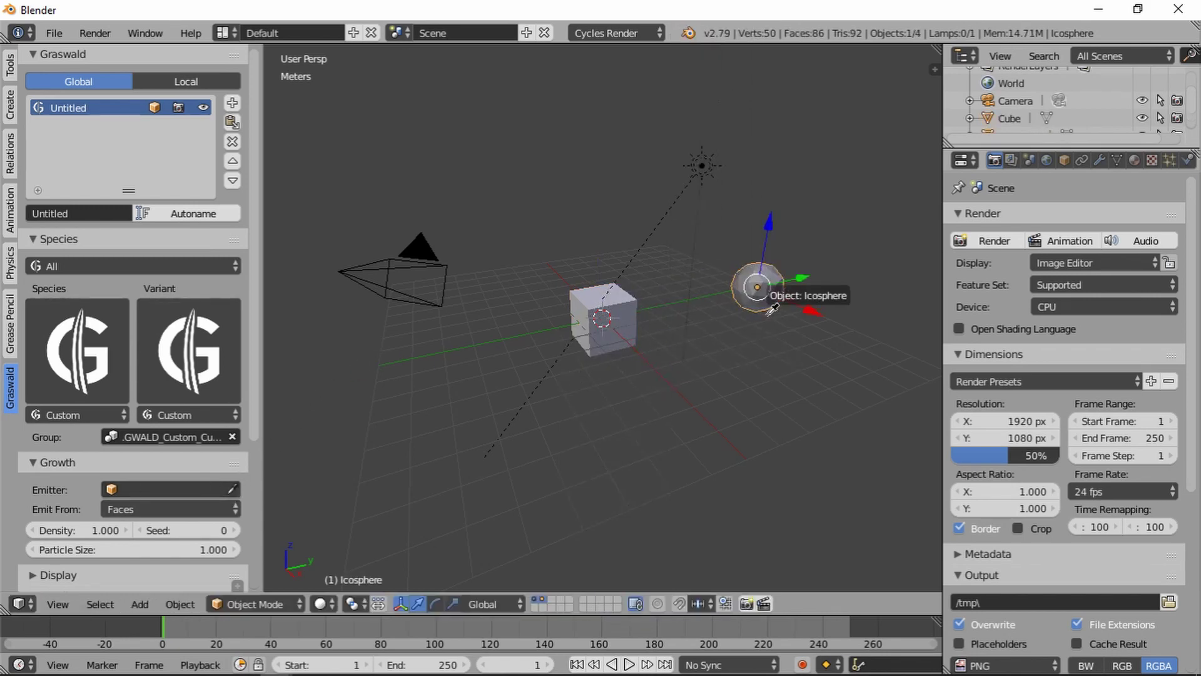
pyautogui.click(760, 285)
pyautogui.scroll(2, 717, 357)
pyautogui.scroll(1, 717, 357)
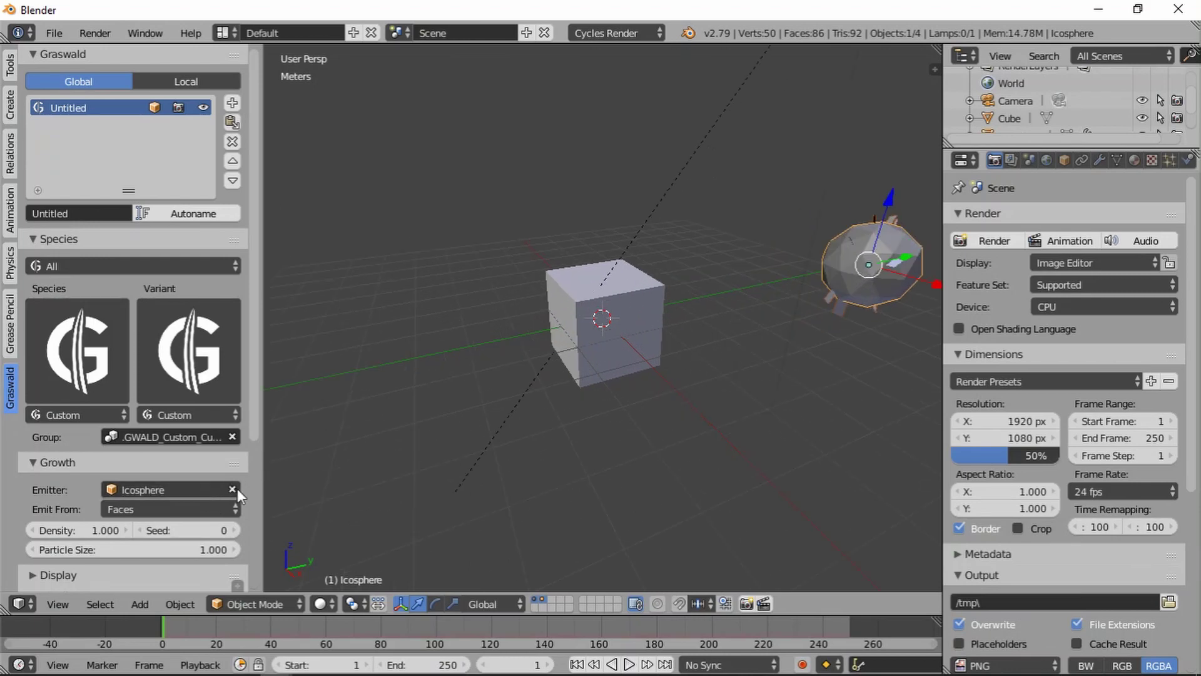
# Change the system's emitter to the cube and then back to the icosphere with the eyedropper.
pyautogui.click(233, 489)
pyautogui.click(564, 332)
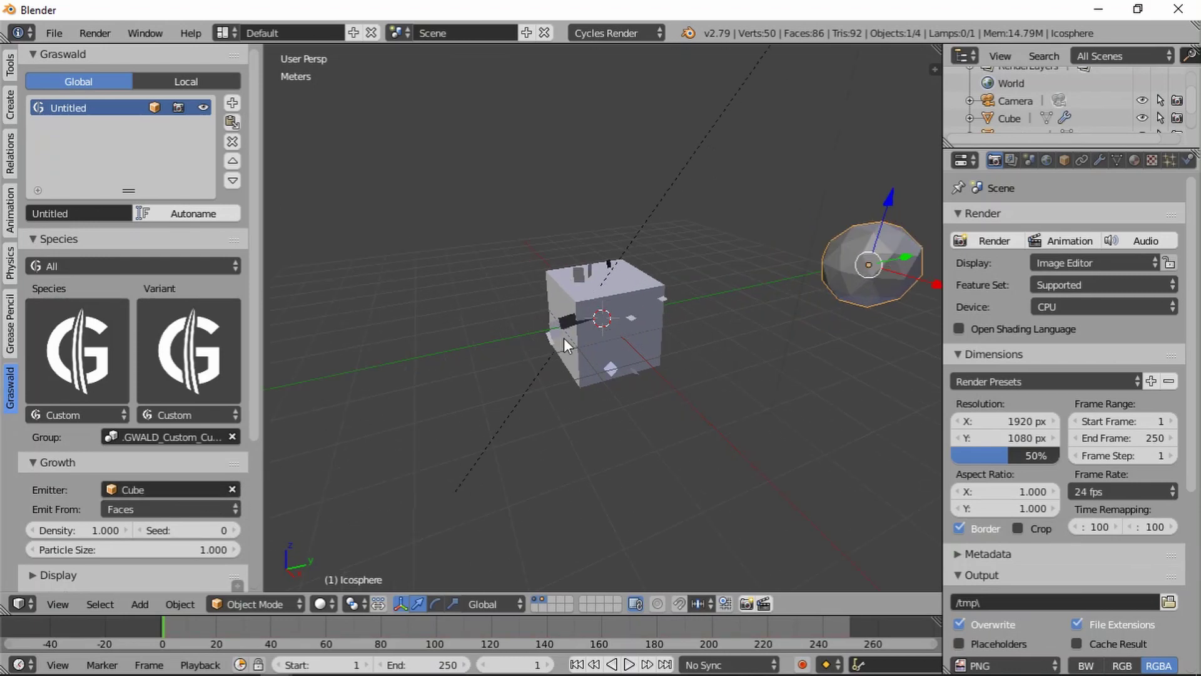
pyautogui.click(231, 486)
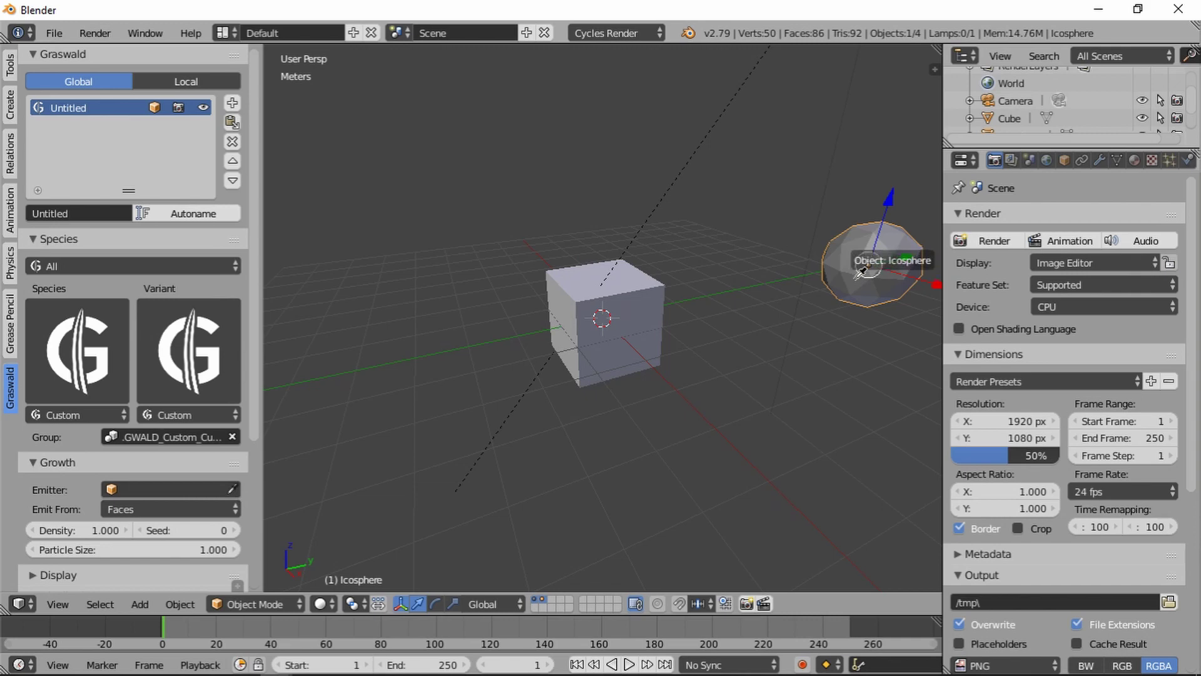
pyautogui.click(867, 263)
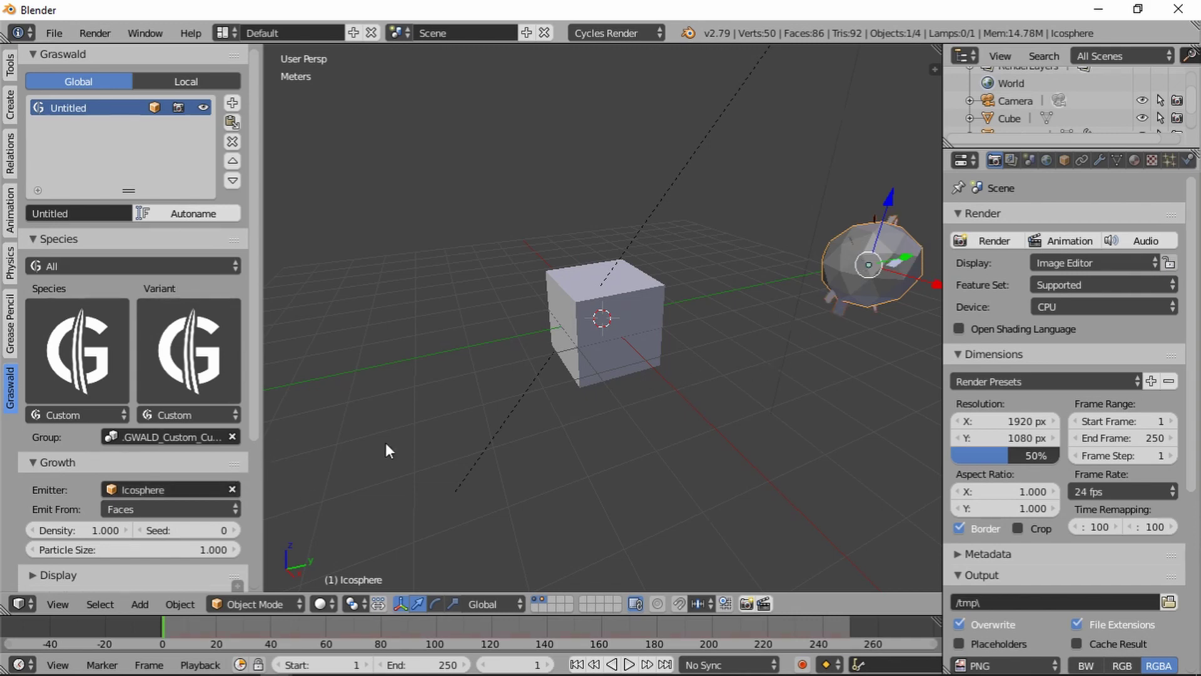
# Set the default Emitter to Selected in the Graswald add-on preferences.
pyautogui.hotkey('ctrl', 'alt', 'u')
pyautogui.click(576, 416)
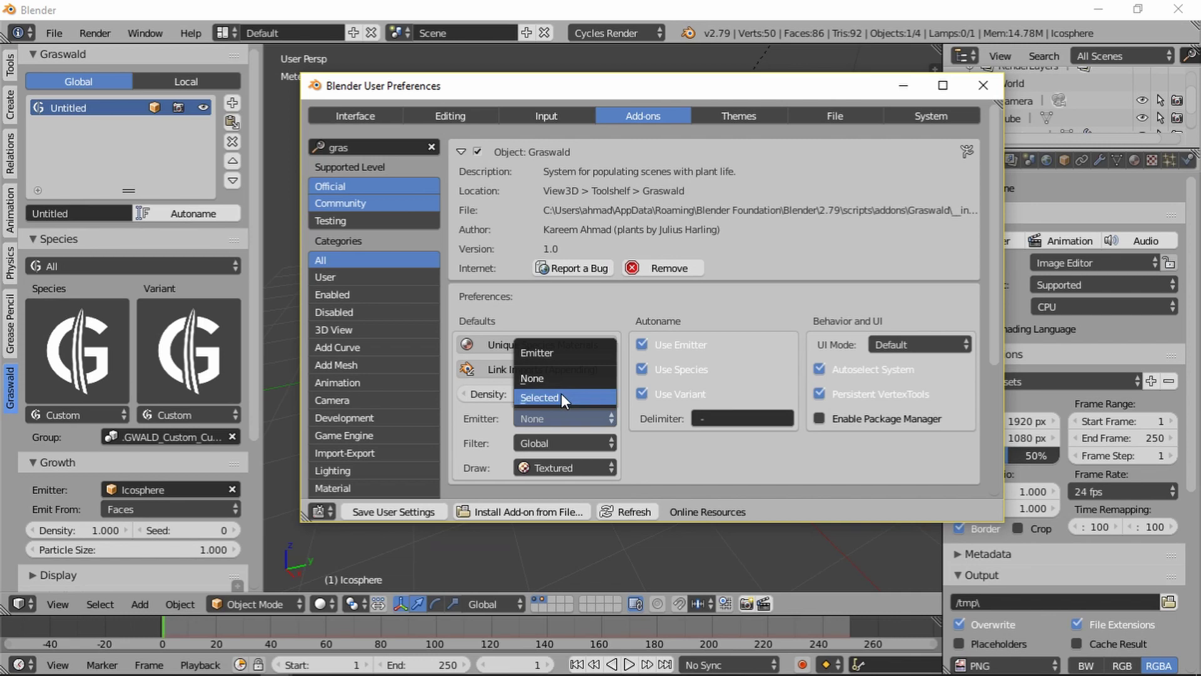
pyautogui.click(560, 398)
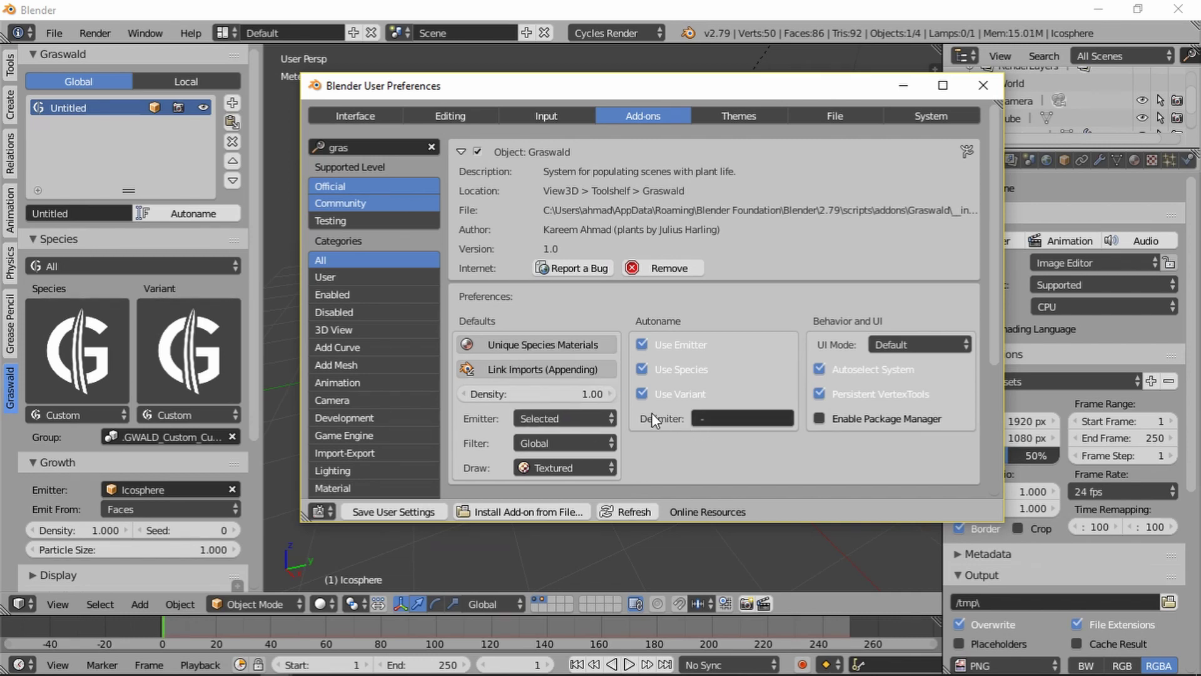
# View the choices for the default Filter in the Graswald preferences and minimize the preferences window.
pyautogui.click(546, 443)
pyautogui.click(571, 443)
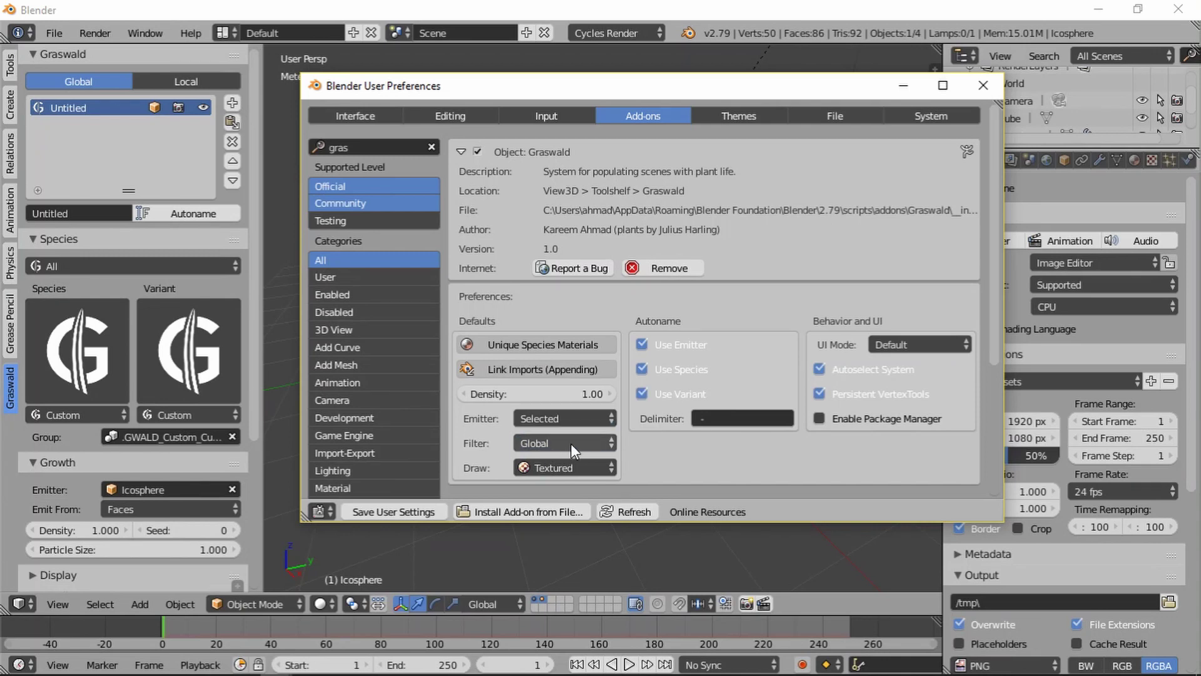
pyautogui.click(571, 443)
pyautogui.click(903, 85)
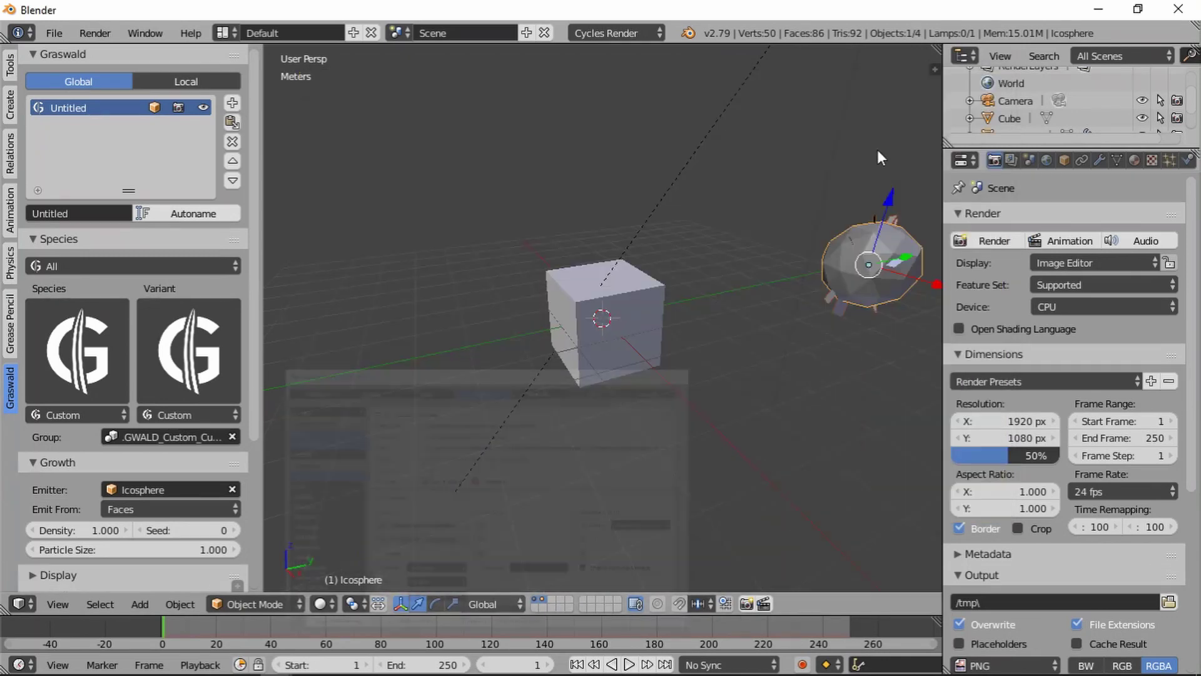
# Switch the Graswald system list to Local and back to Global while the icosphere is selected.
pyautogui.scroll(-2, 701, 354)
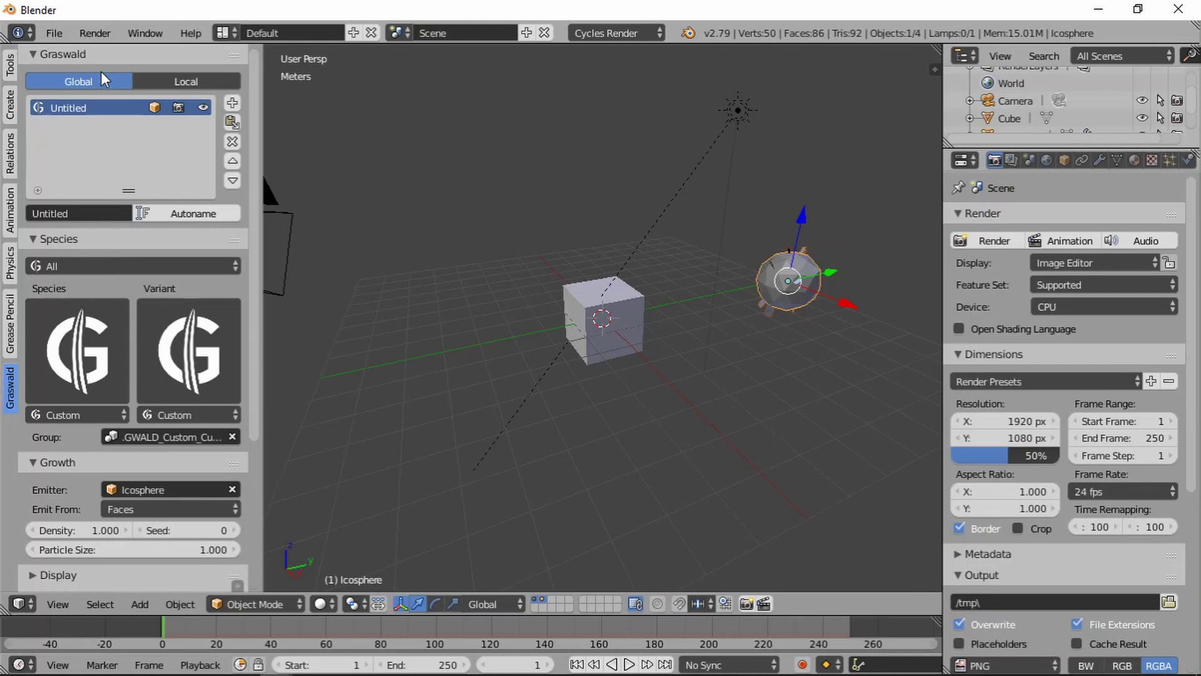
pyautogui.click(167, 84)
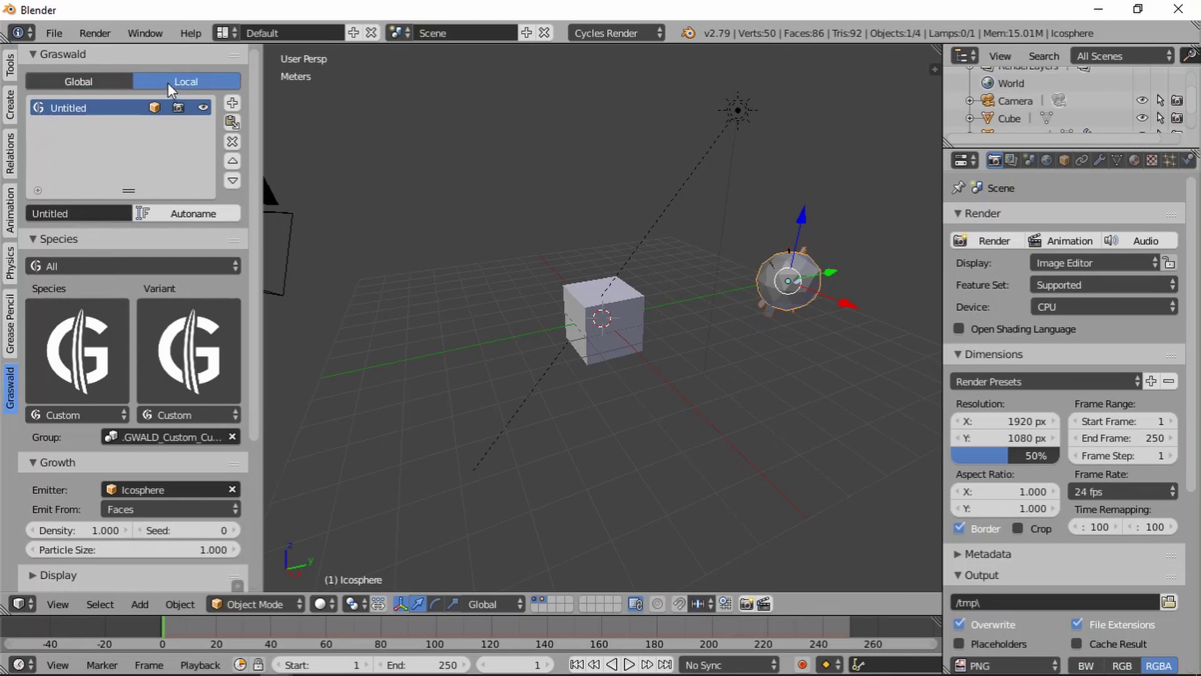
pyautogui.click(126, 81)
# Select the cube and add a second Graswald system that uses it as emitter.
pyautogui.rightClick(599, 321)
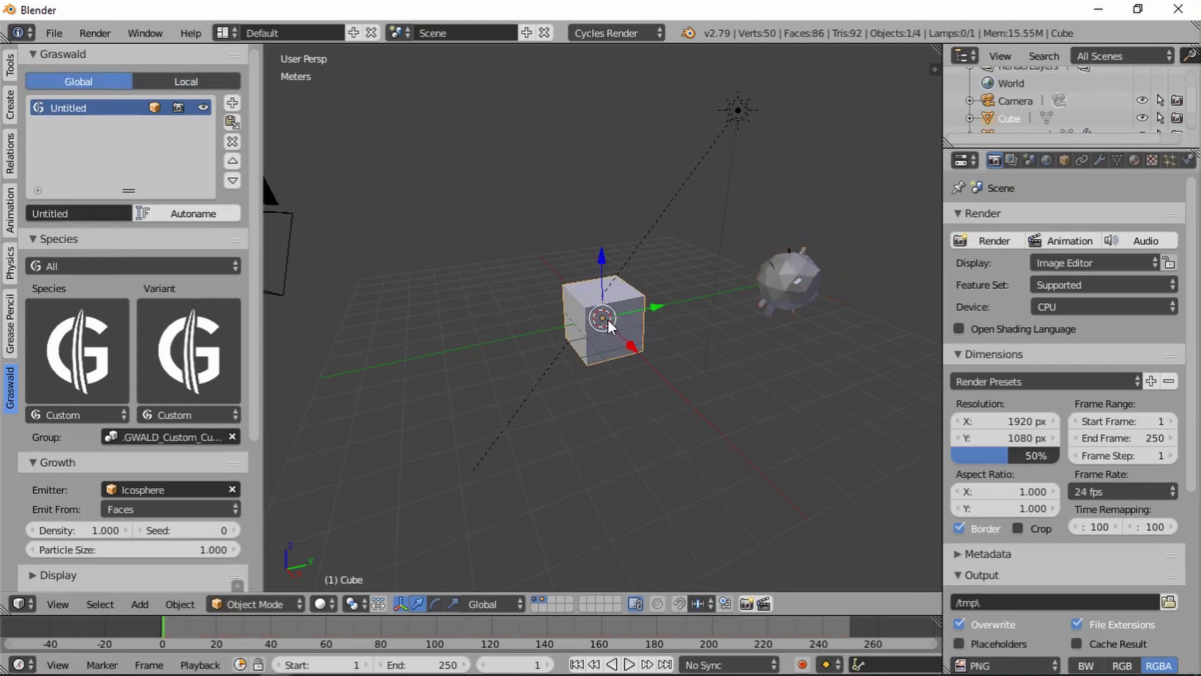
pyautogui.click(232, 122)
pyautogui.scroll(2, 607, 325)
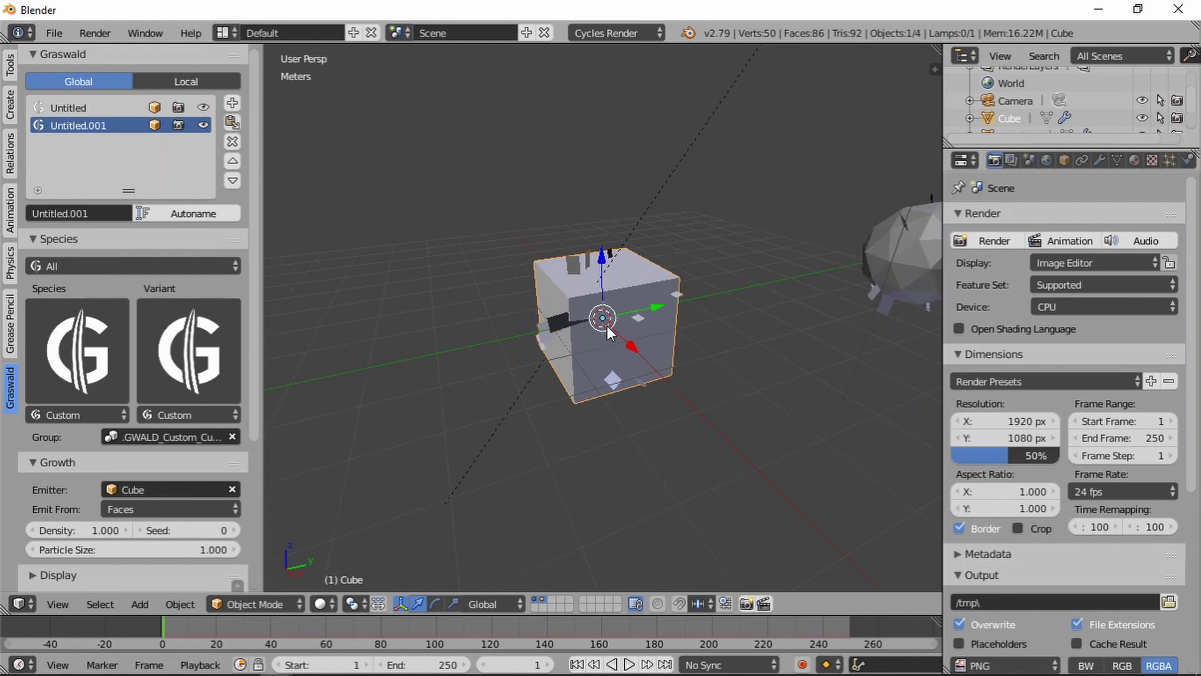
# Filter the system list to Local and alternately select the icosphere and the cube to compare their listed systems.
pyautogui.click(171, 80)
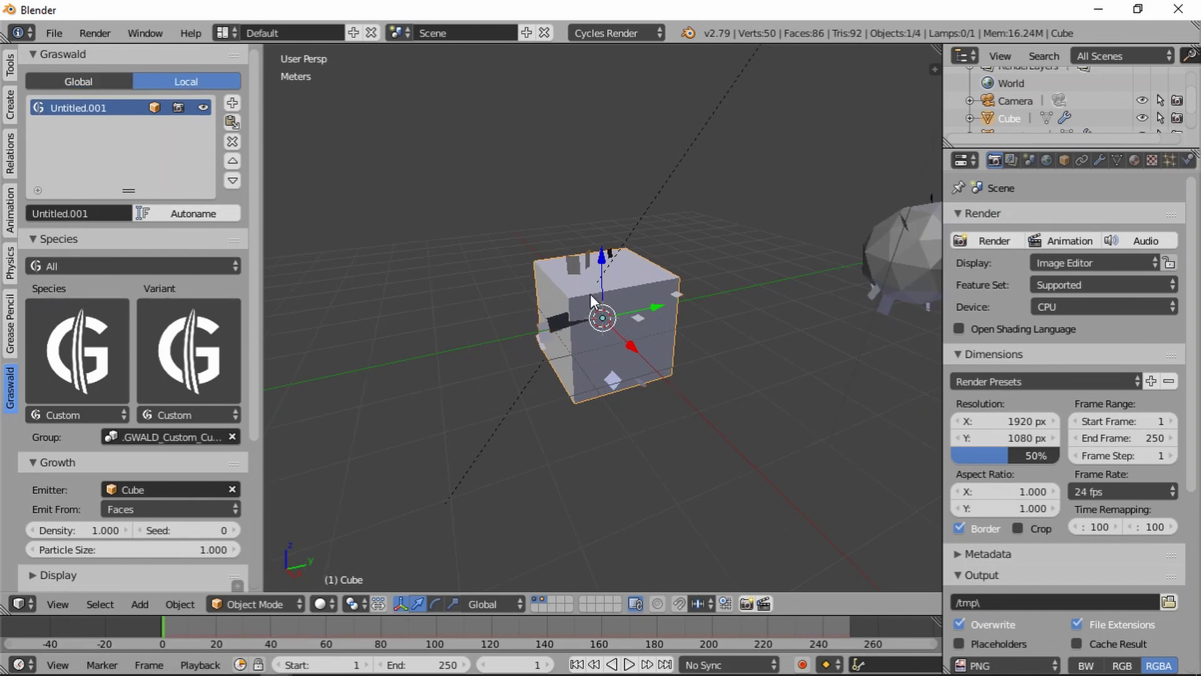
pyautogui.scroll(-3, 578, 306)
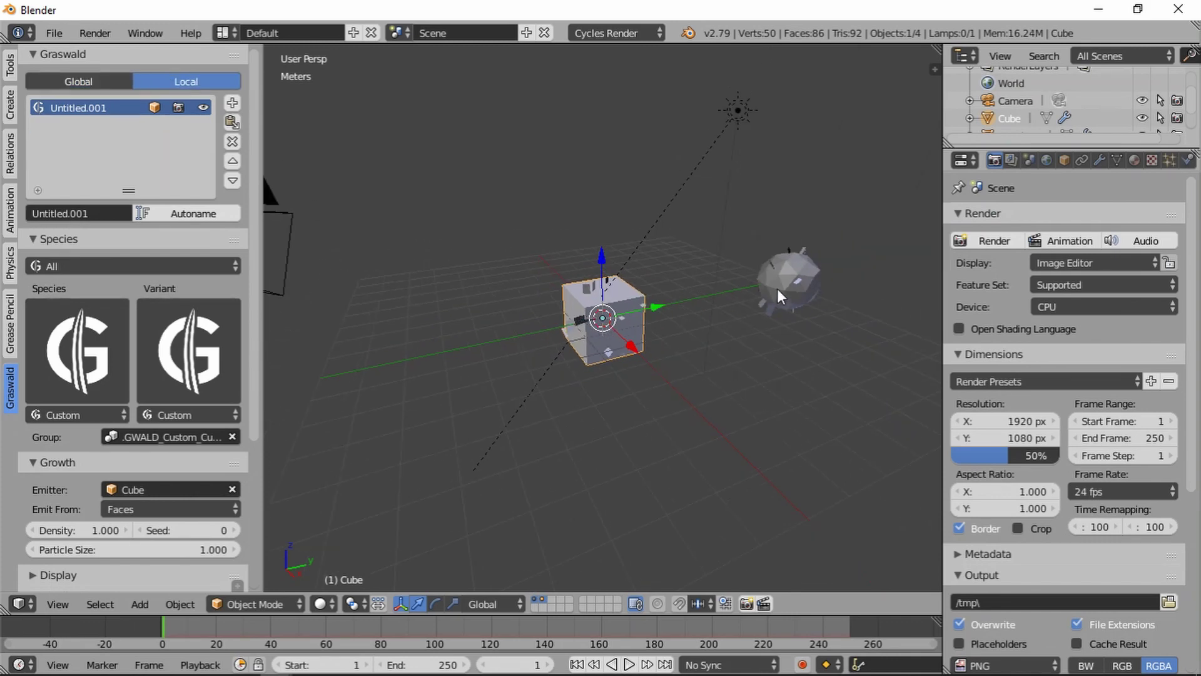
pyautogui.rightClick(788, 281)
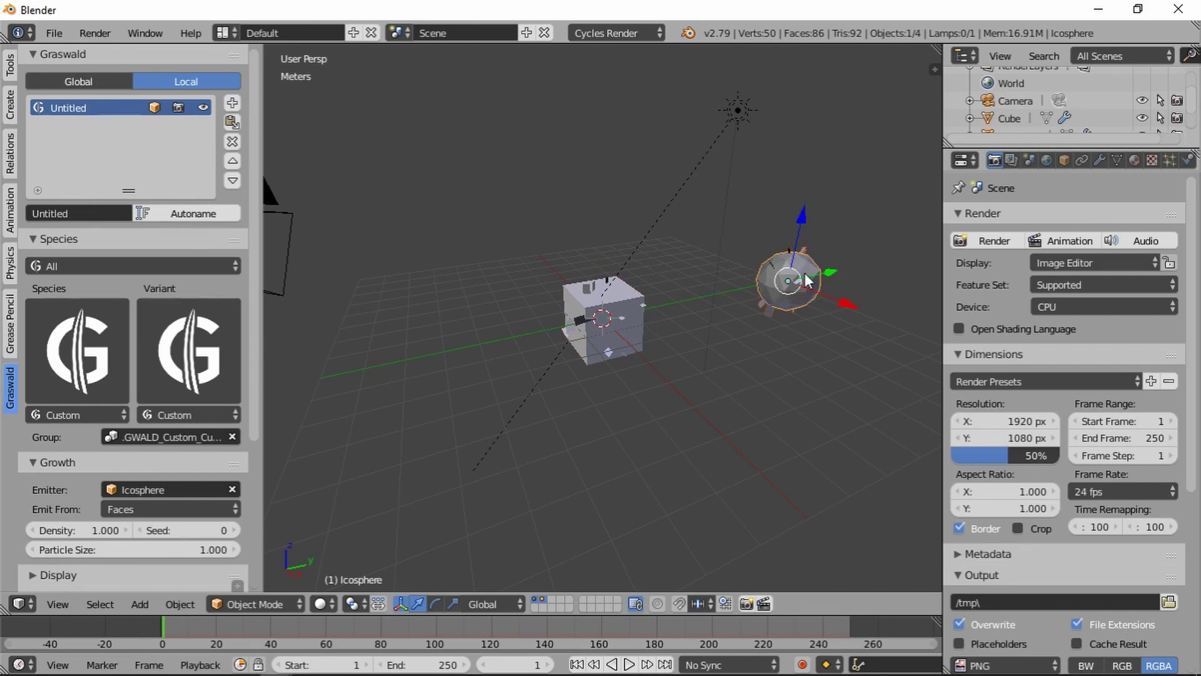
pyautogui.rightClick(637, 306)
pyautogui.rightClick(804, 260)
pyautogui.rightClick(622, 308)
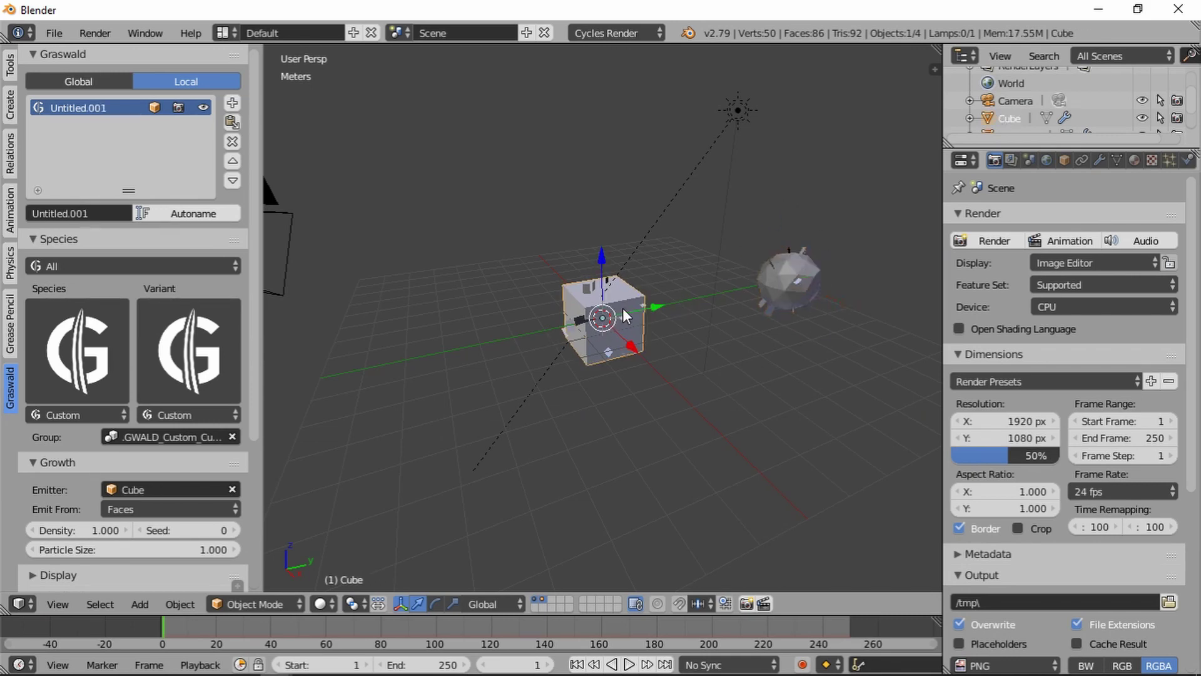
# Switch the system list between Global and Local with the cube selected, ending on Local.
pyautogui.click(62, 88)
pyautogui.click(168, 82)
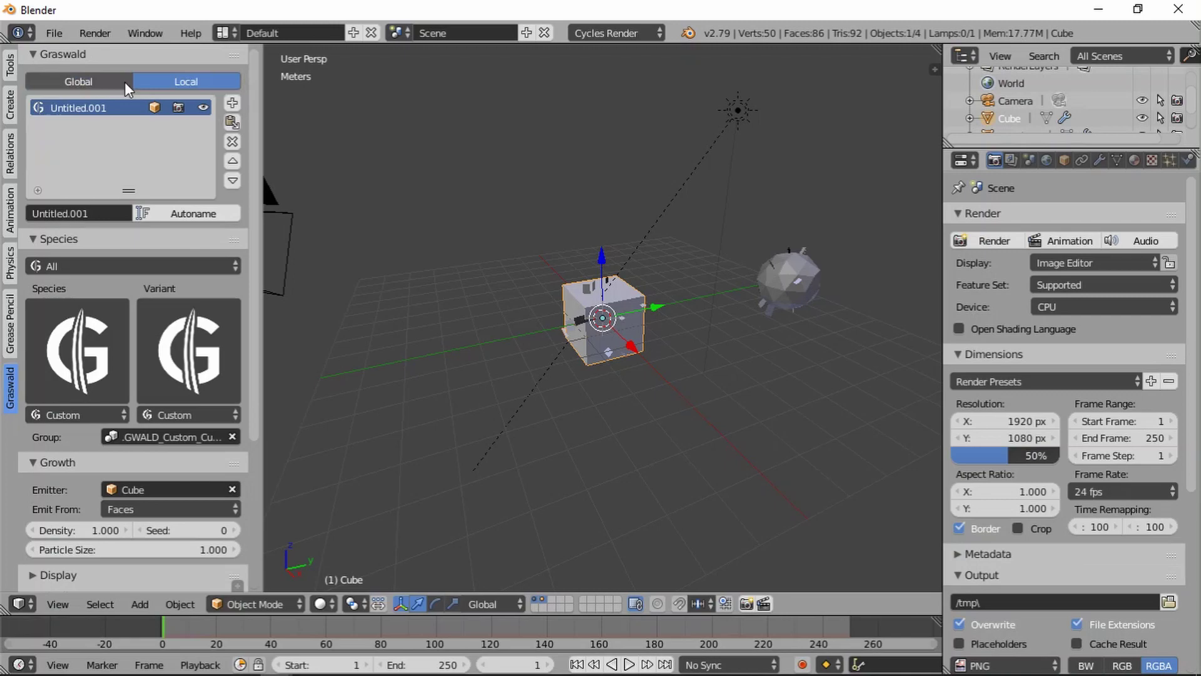
pyautogui.click(122, 82)
pyautogui.click(148, 87)
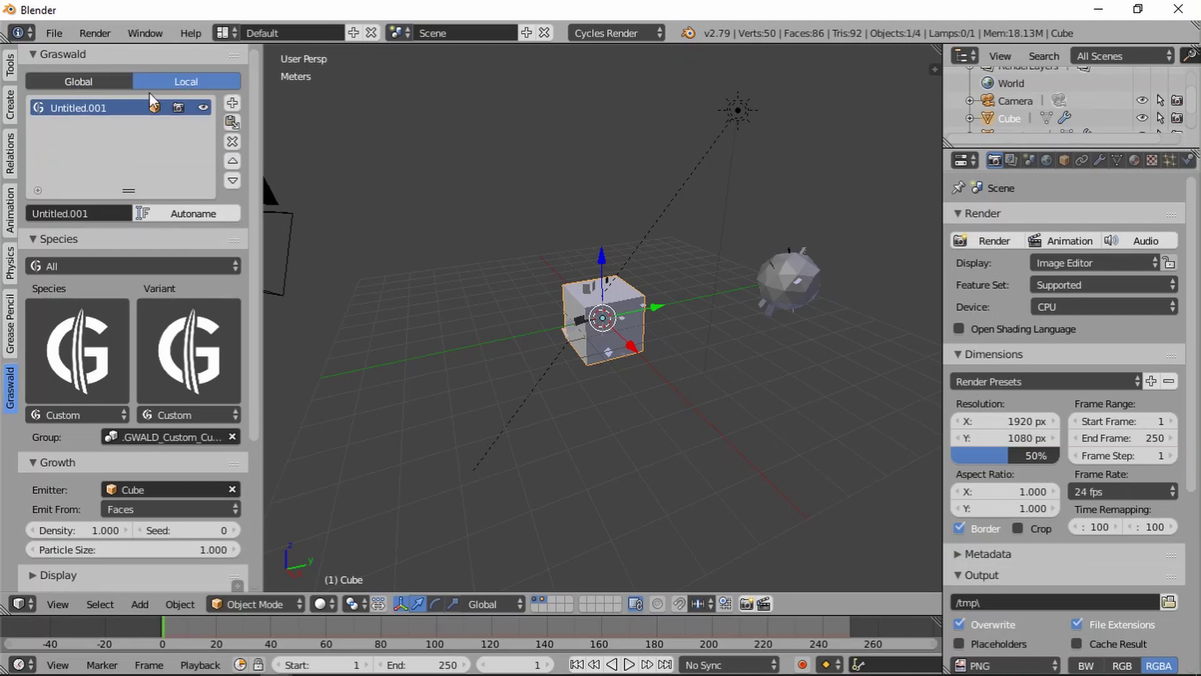
# Reopen the Graswald add-on preferences and view the choices for the default Filter.
pyautogui.hotkey('ctrl', 'alt', 'u')
pyautogui.click(580, 442)
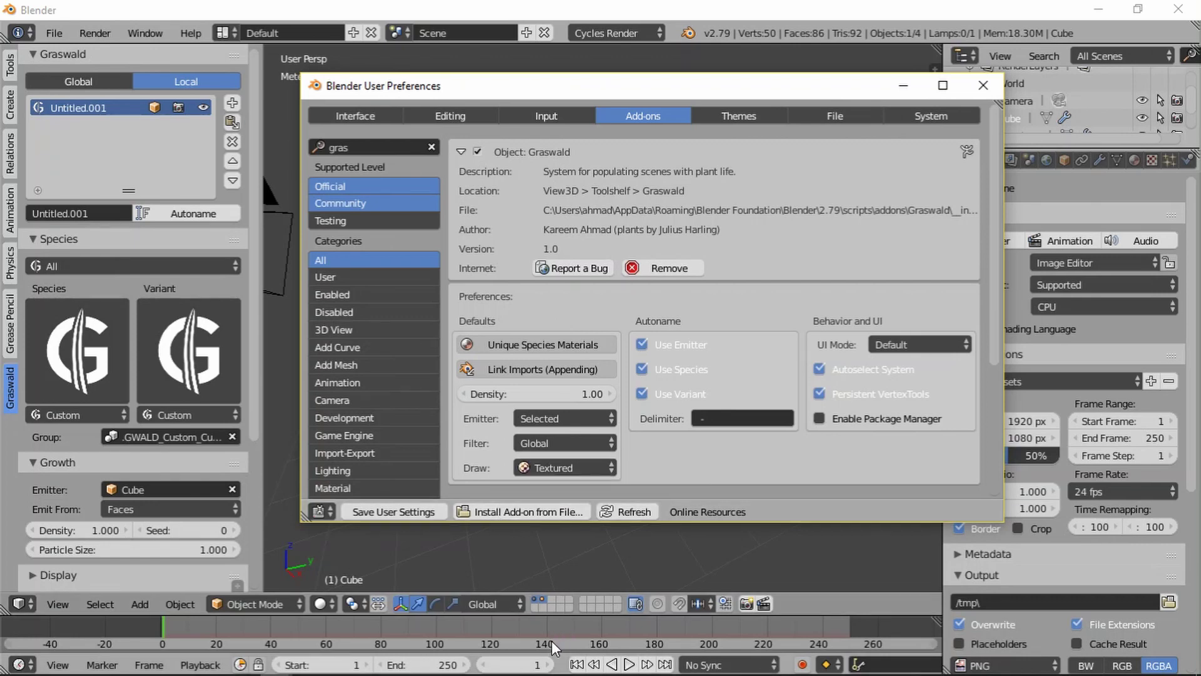
# Set the default Draw method to Bounds in the Graswald preferences and close the preferences window.
pyautogui.click(565, 468)
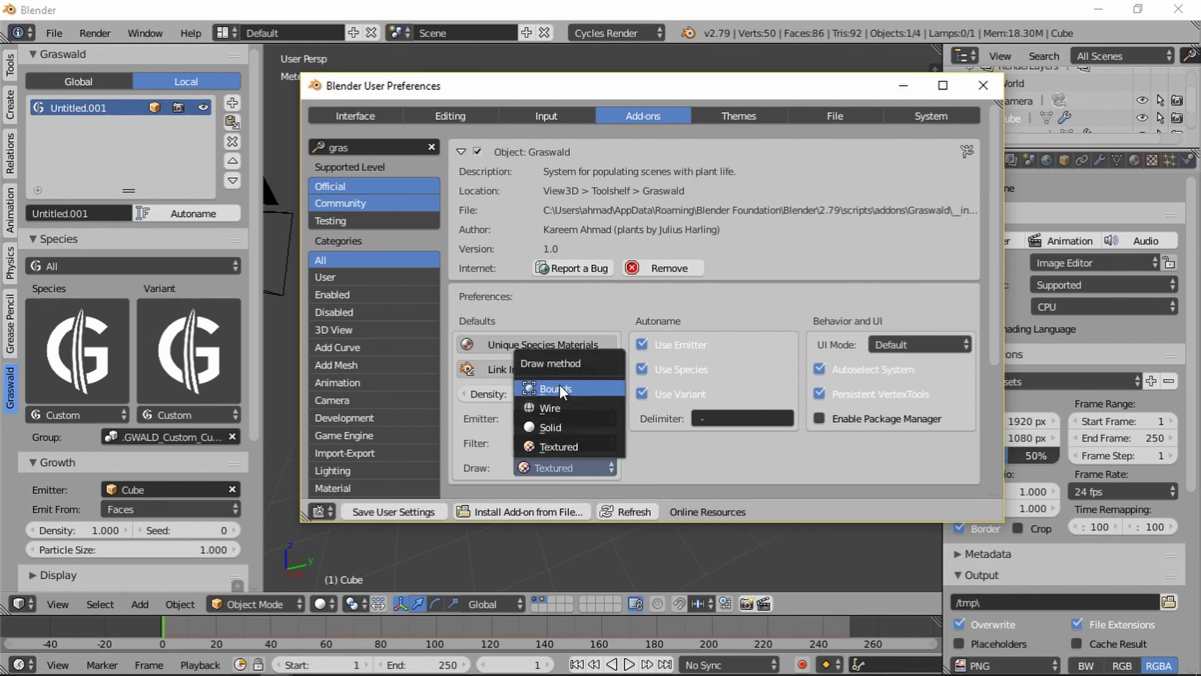
pyautogui.click(567, 466)
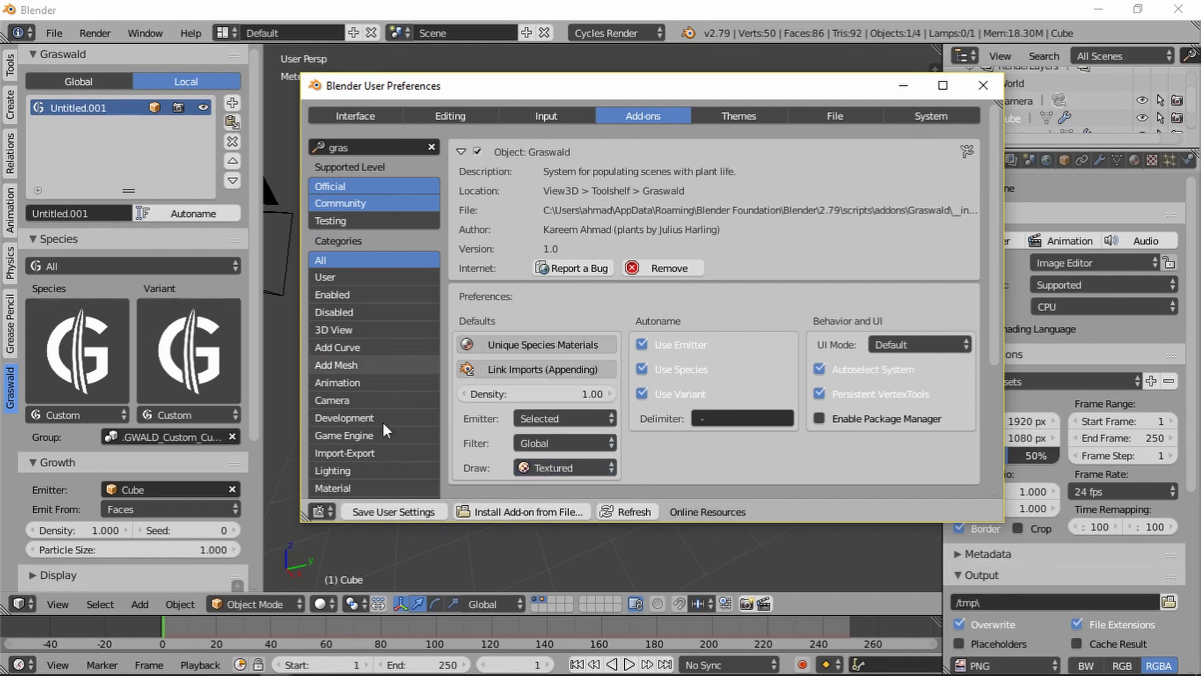
pyautogui.click(583, 464)
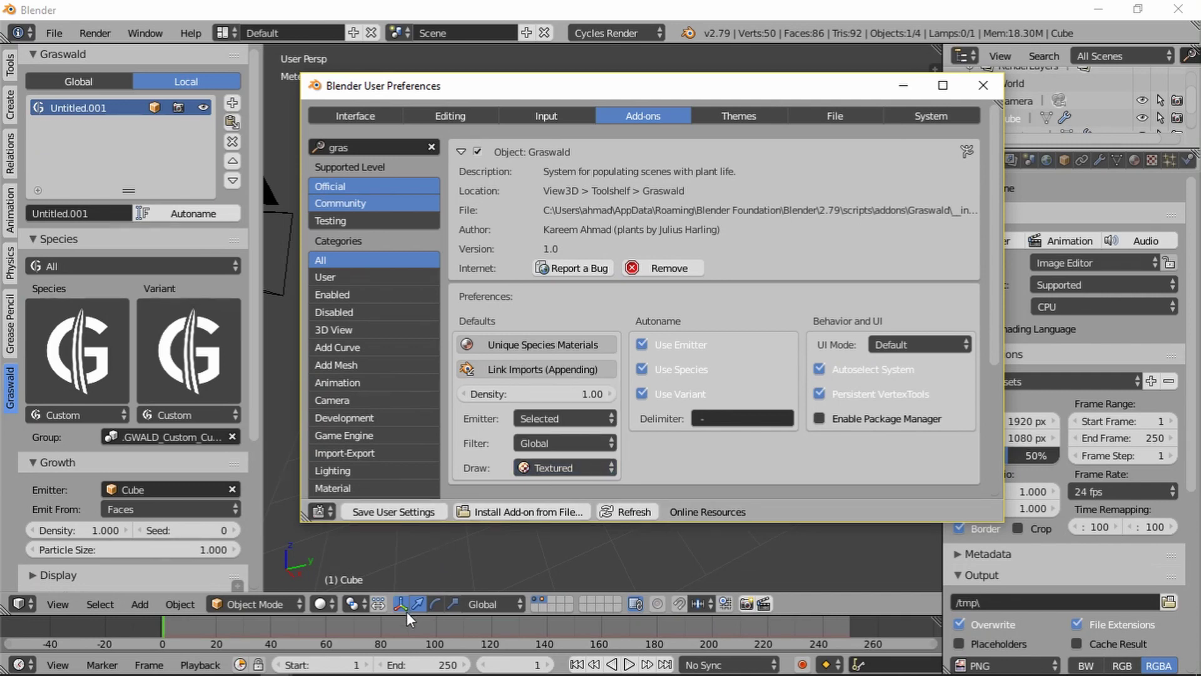
pyautogui.click(553, 471)
pyautogui.click(558, 388)
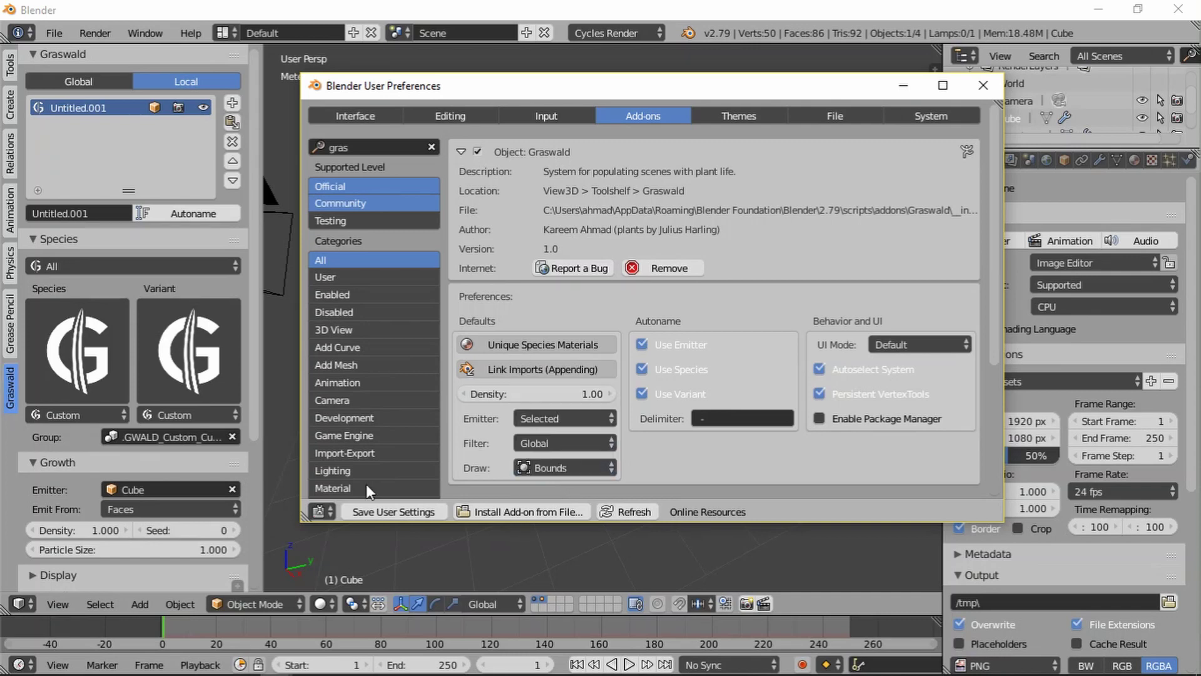
pyautogui.click(984, 85)
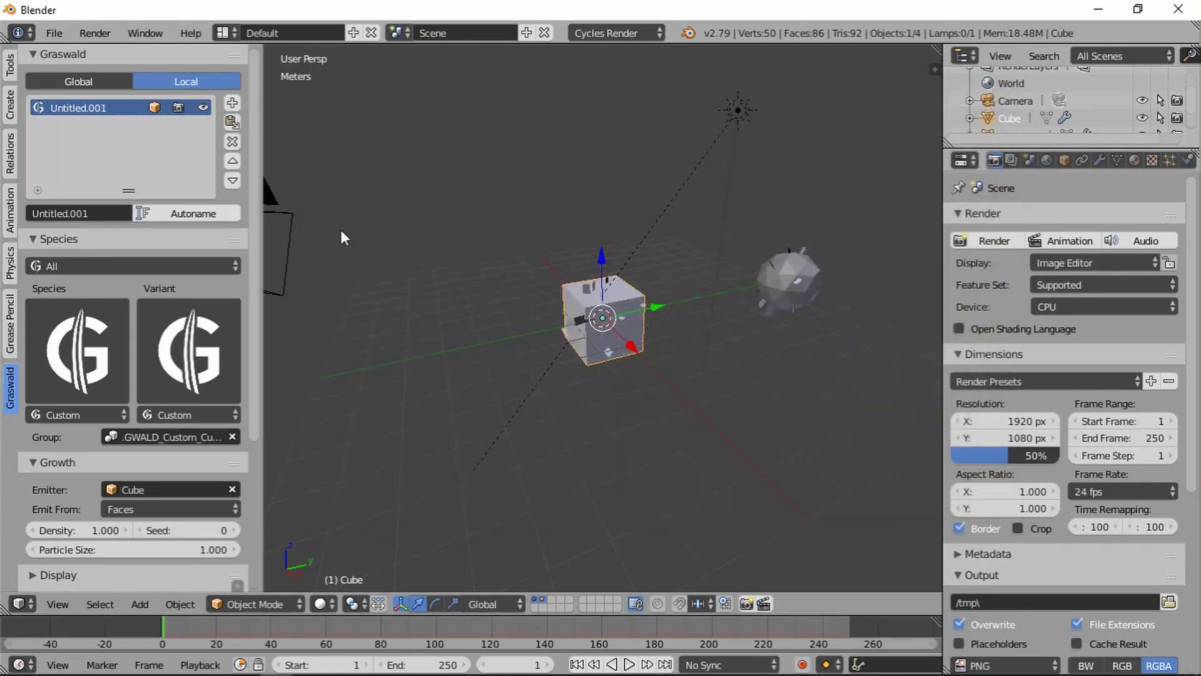
# Remove the cube's Graswald system, and delete the icosphere and the cube from the scene.
pyautogui.click(233, 142)
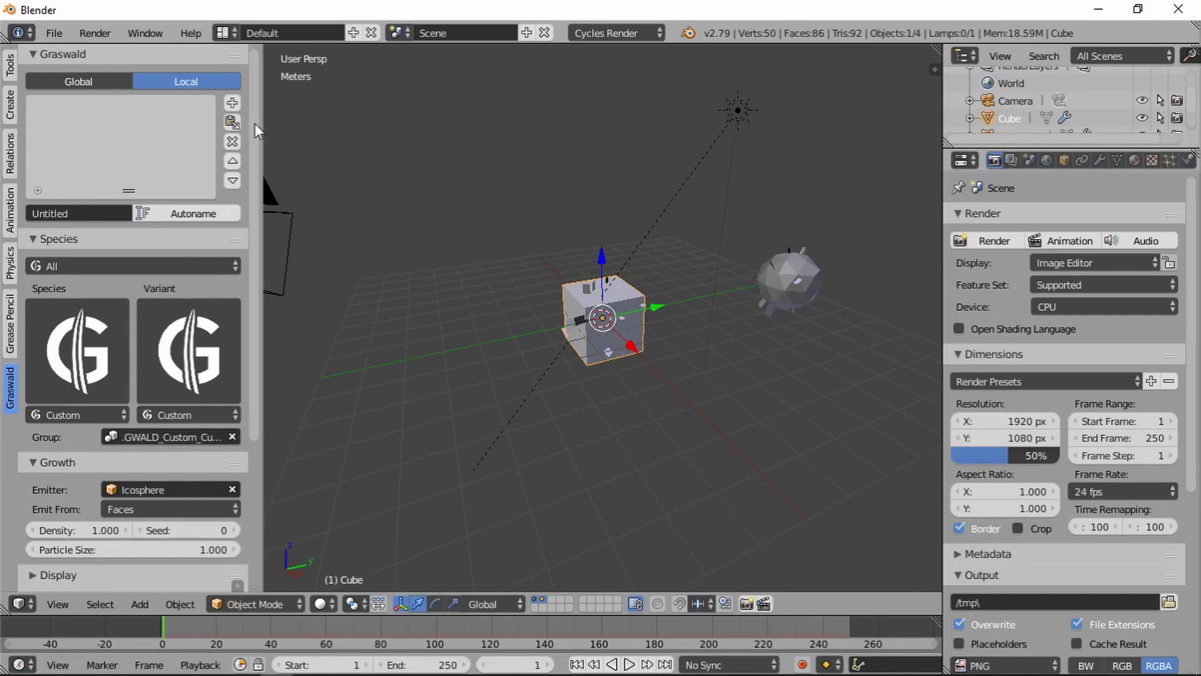
pyautogui.rightClick(760, 271)
pyautogui.press('x')
pyautogui.click(760, 267)
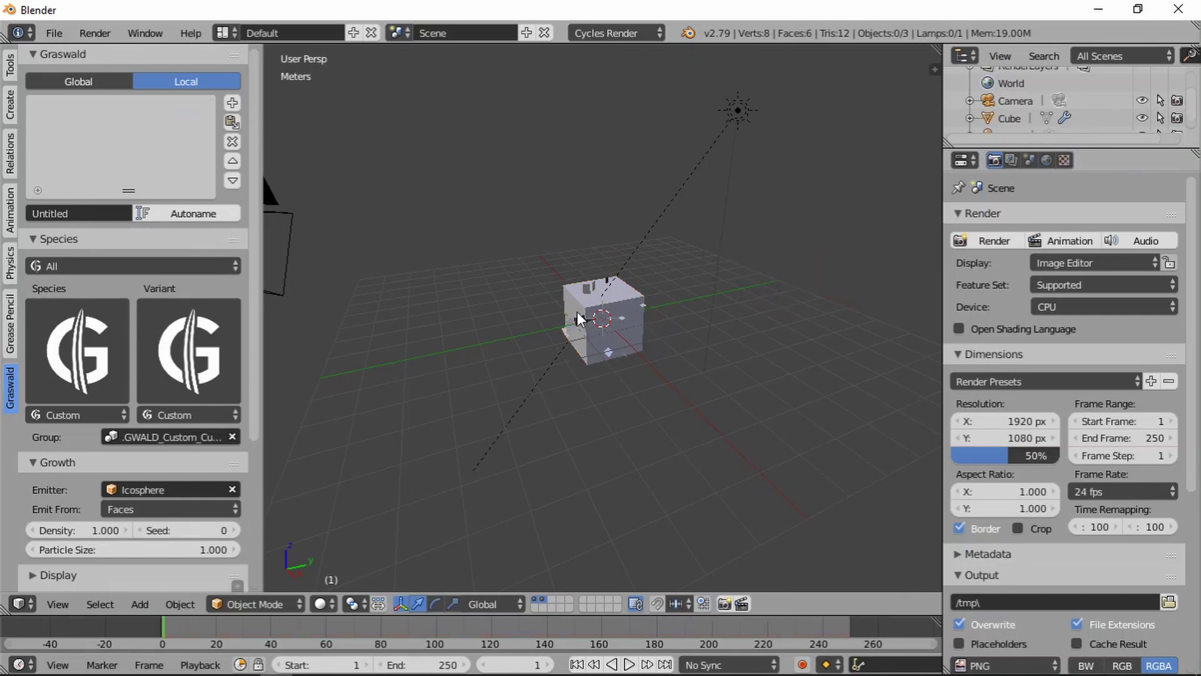
pyautogui.rightClick(577, 312)
pyautogui.press('x')
pyautogui.click(558, 304)
pyautogui.hotkey('shift', 'a')
pyautogui.click(610, 339)
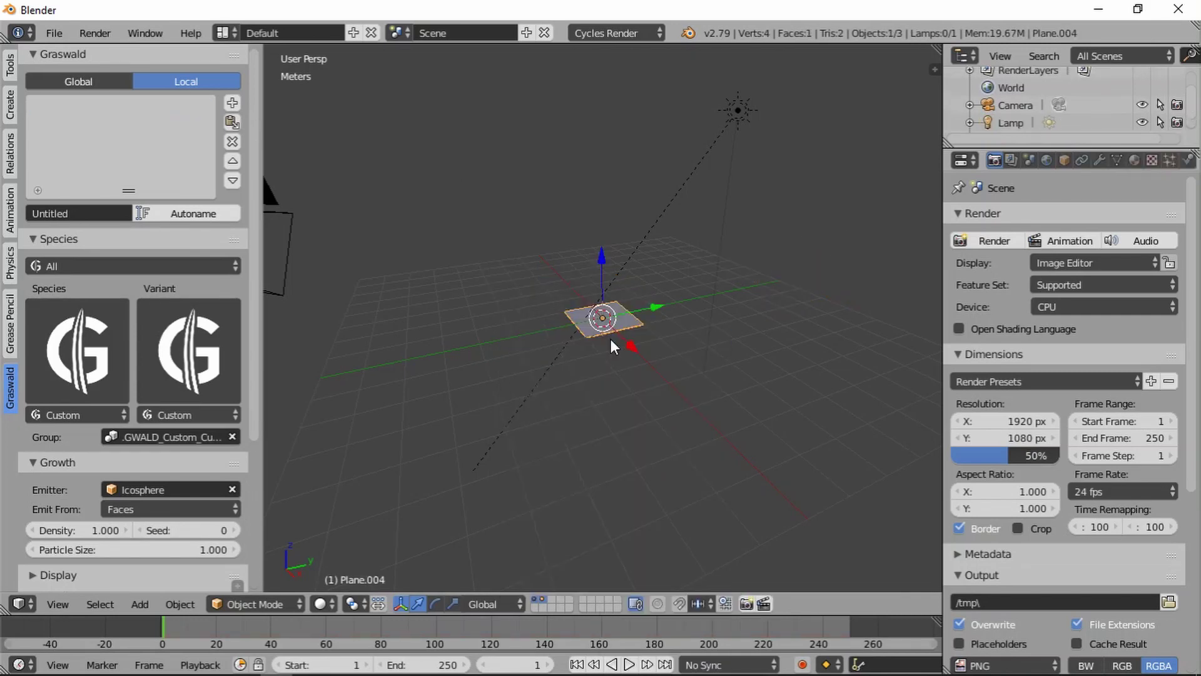
pyautogui.press('x')
pyautogui.click(610, 321)
# Add a new cube mesh and remove the leftover Graswald system from the Global list.
pyautogui.hotkey('shift', 'a')
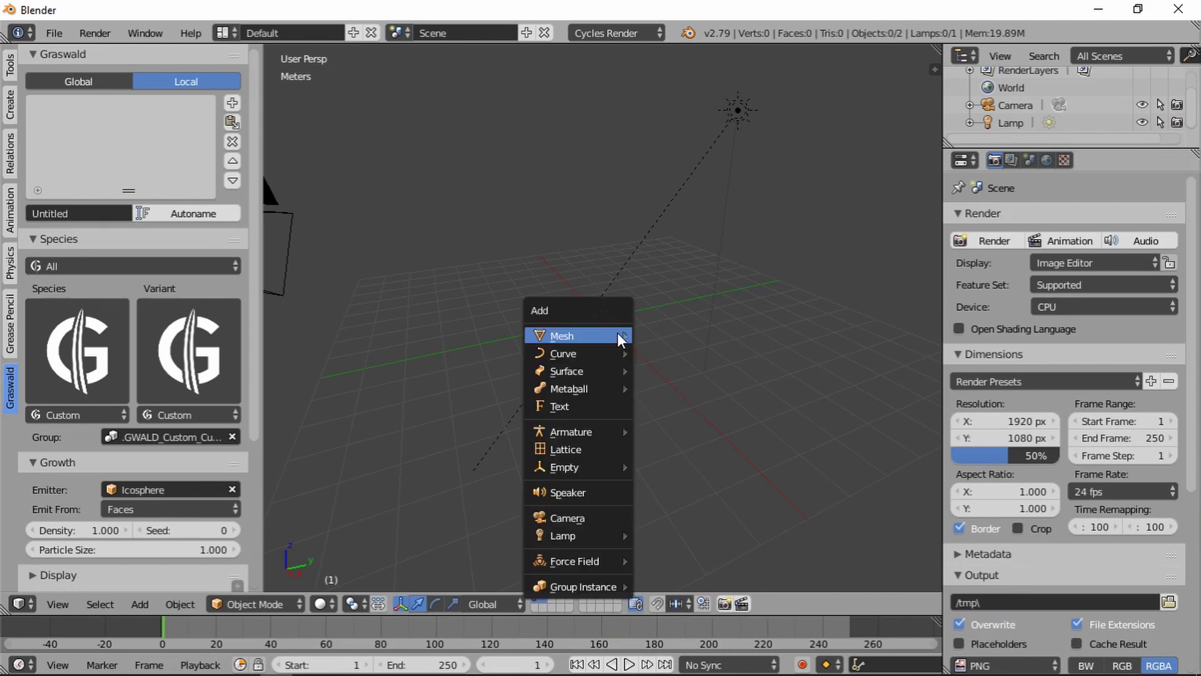
pyautogui.moveTo(618, 335)
pyautogui.click(671, 352)
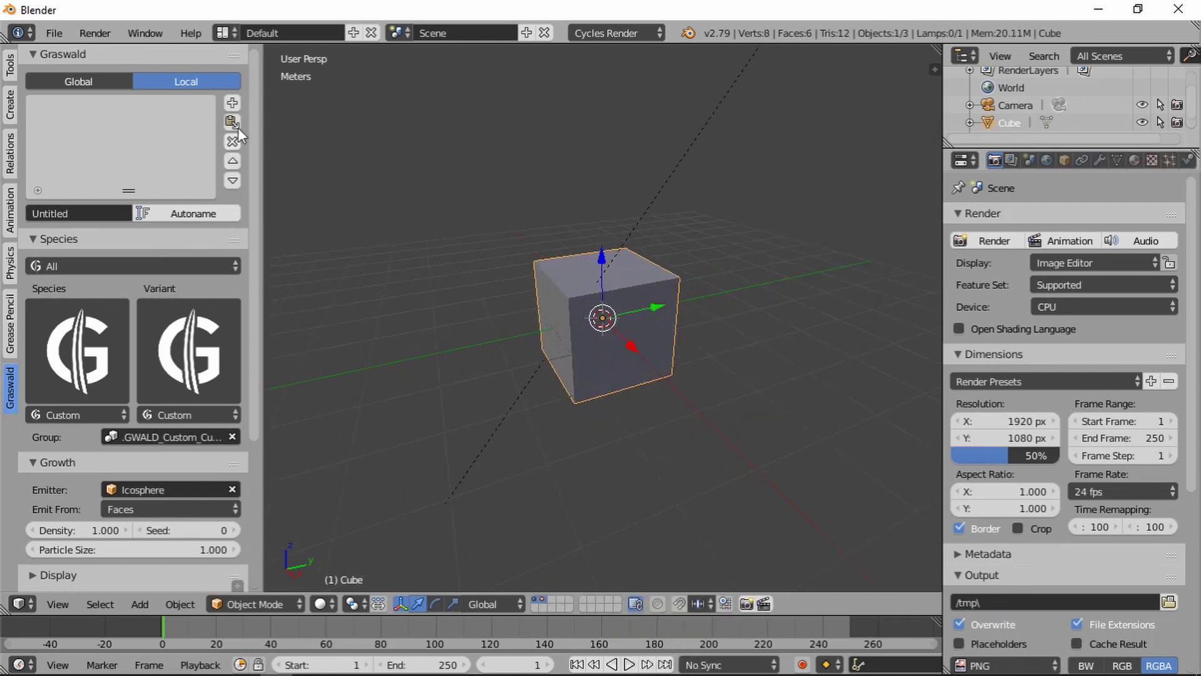
pyautogui.click(118, 89)
pyautogui.click(231, 142)
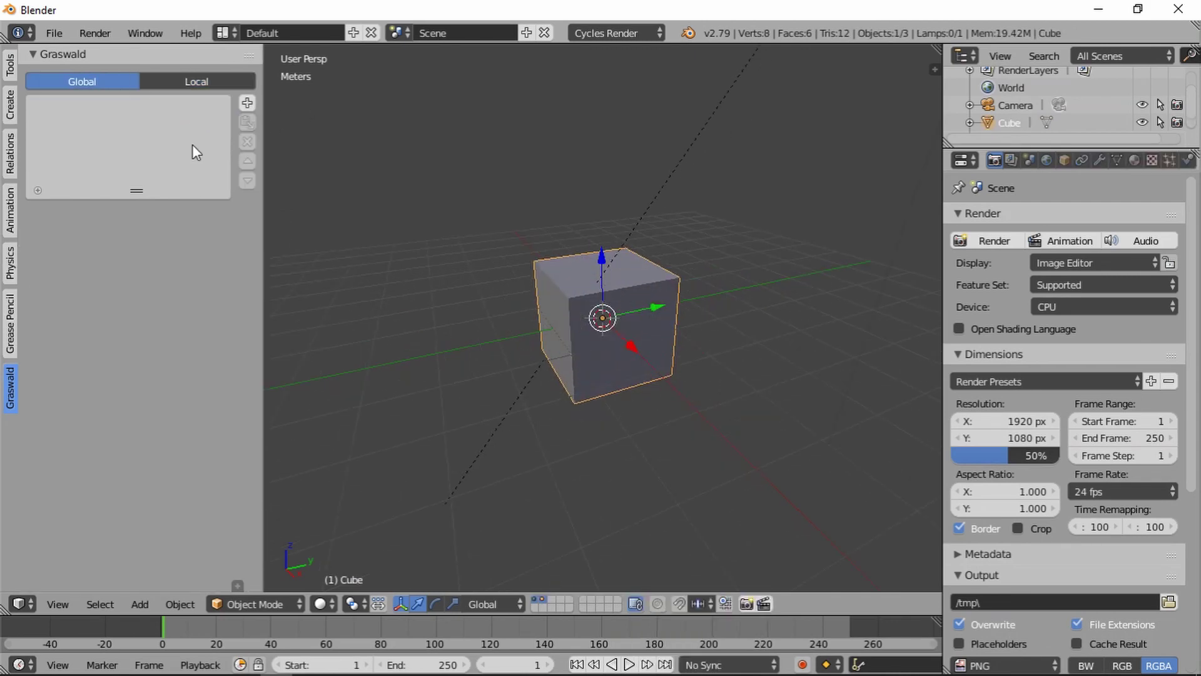
# Add a Graswald system to the new cube and set its species to Cherry Laurel Leaves.
pyautogui.click(248, 103)
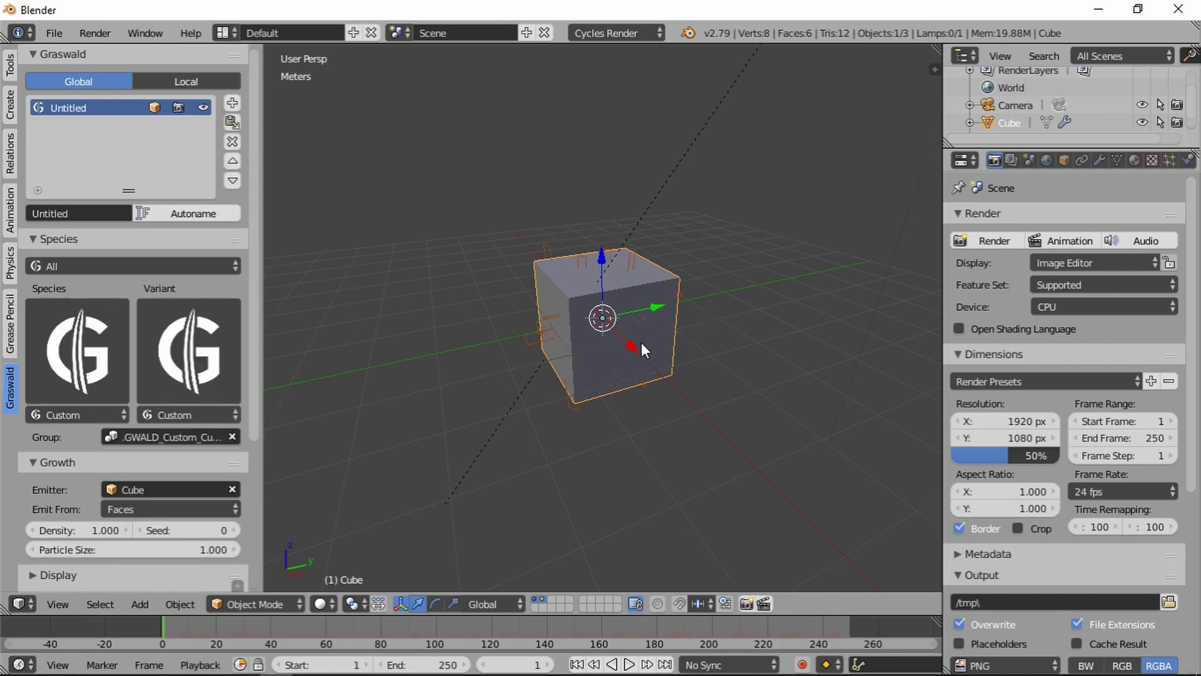
pyautogui.scroll(3, 640, 343)
pyautogui.moveTo(576, 336); pyautogui.dragTo(583, 208, button='middle')
pyautogui.scroll(3, 583, 207)
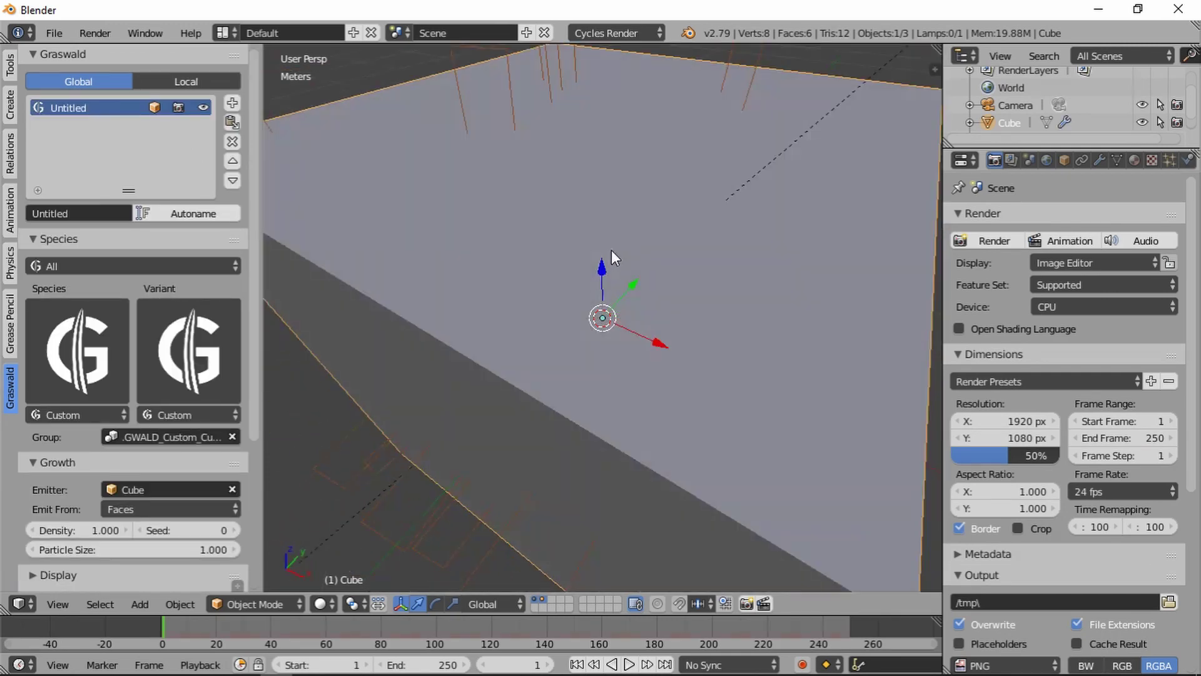
pyautogui.scroll(-4, 610, 253)
pyautogui.click(77, 350)
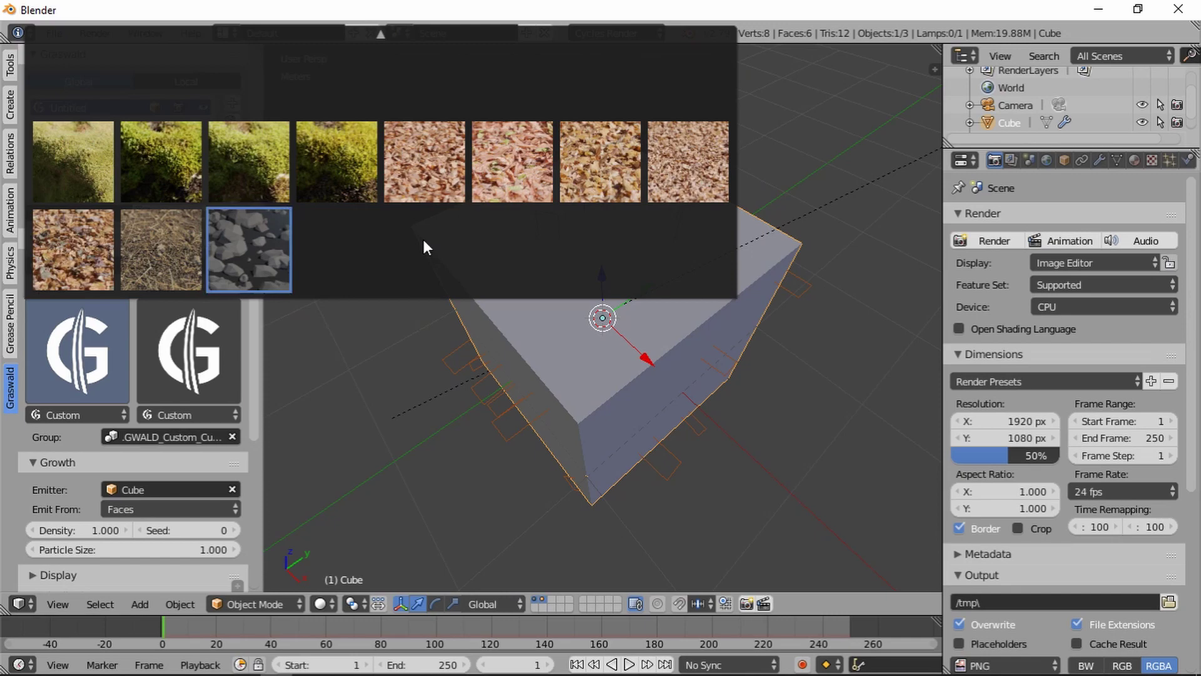
pyautogui.scroll(5, 423, 239)
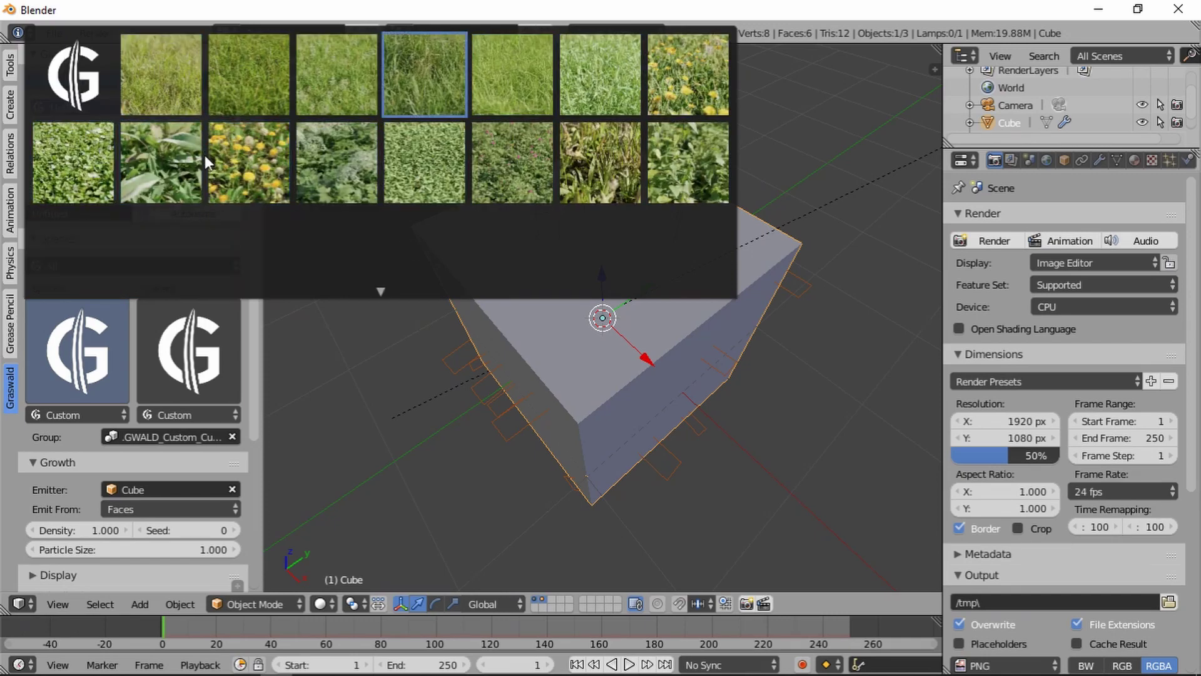
pyautogui.scroll(-1, 166, 175)
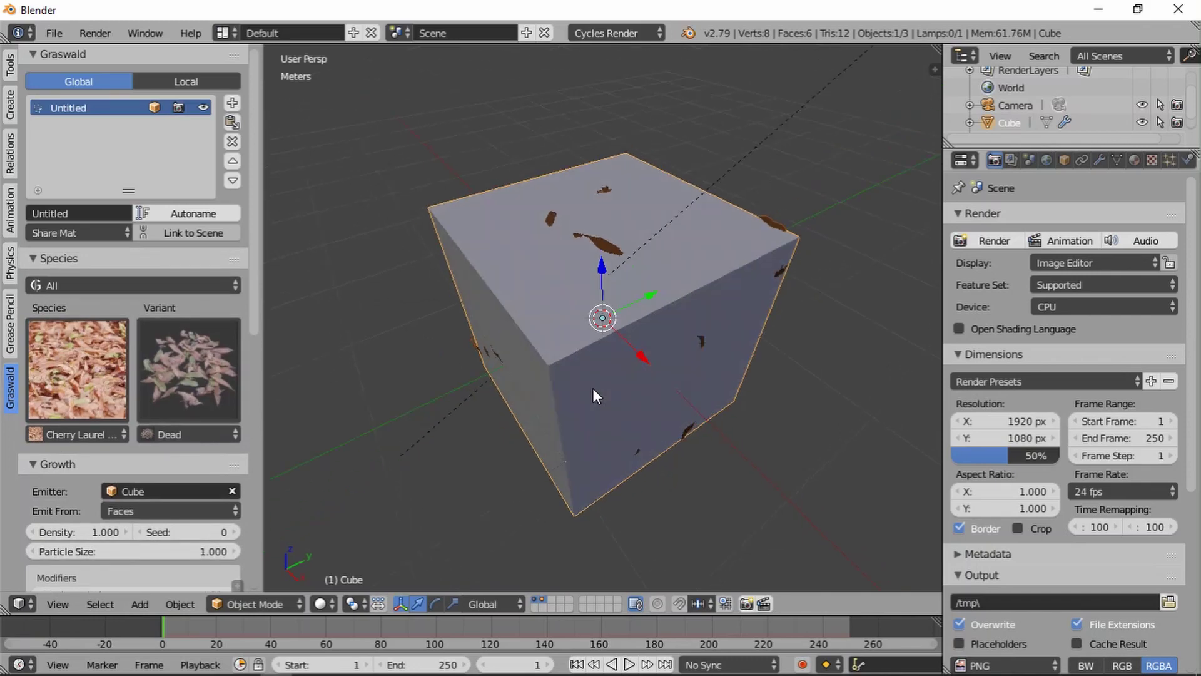
# Set the system's display draw type to Bounds and inspect the particles on the cube.
pyautogui.scroll(-4, 197, 417)
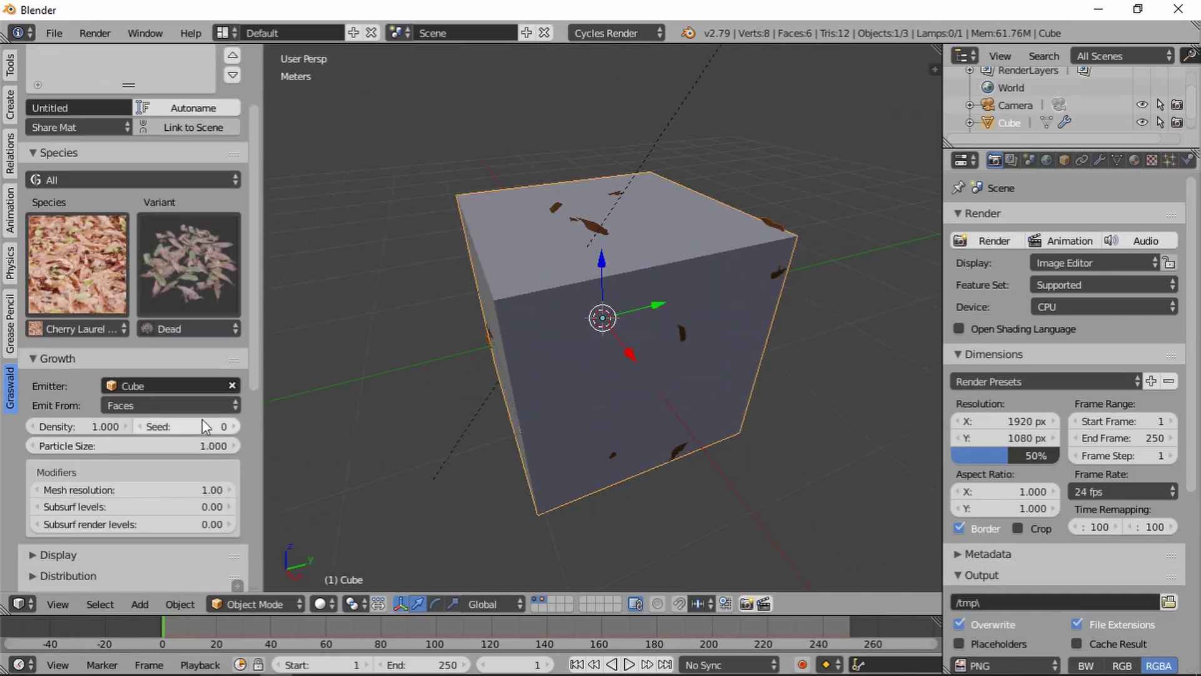
pyautogui.scroll(-4, 176, 432)
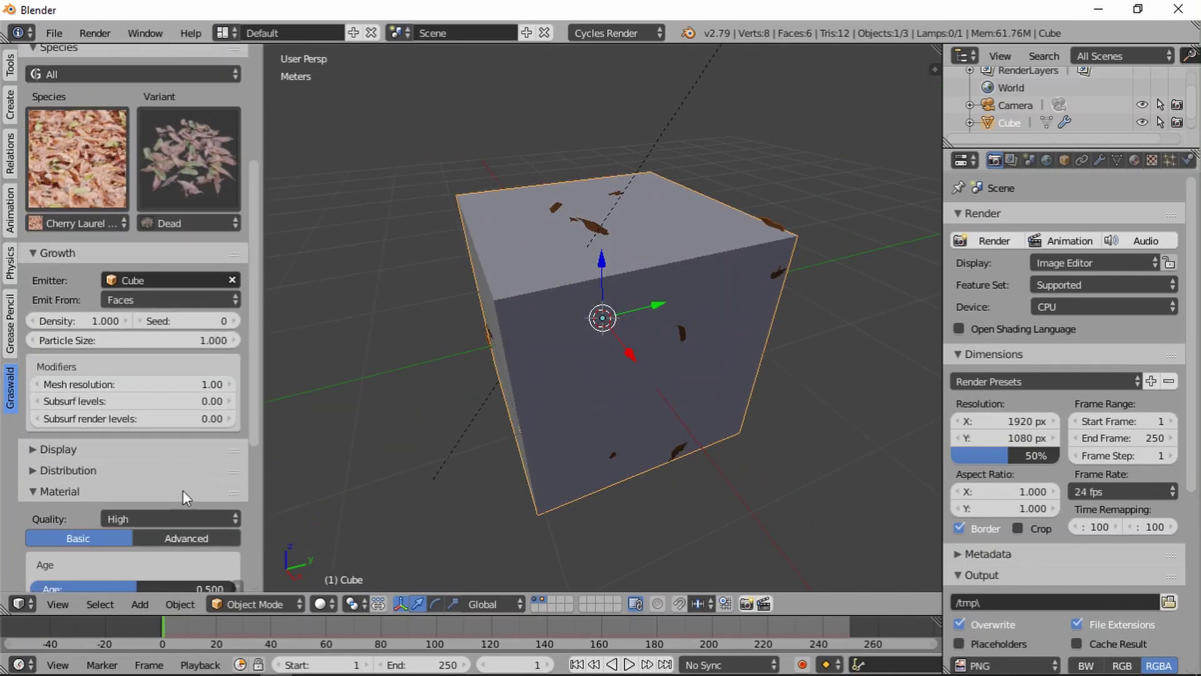
pyautogui.scroll(-4, 159, 430)
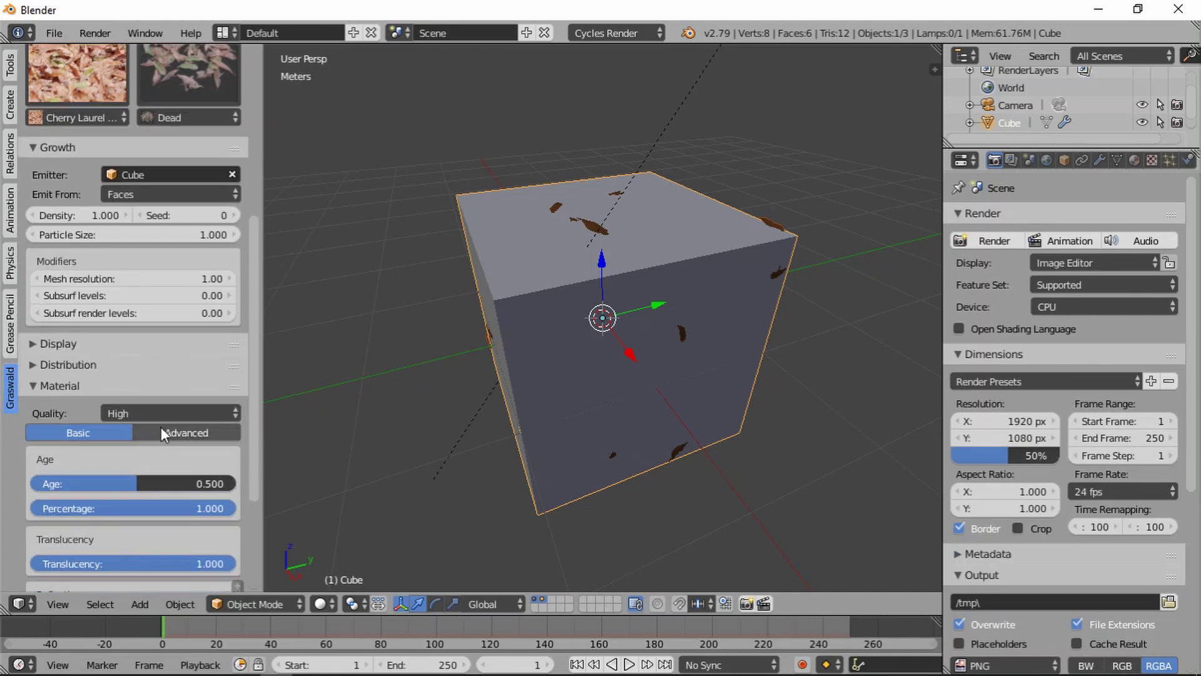
pyautogui.click(152, 349)
pyautogui.click(167, 372)
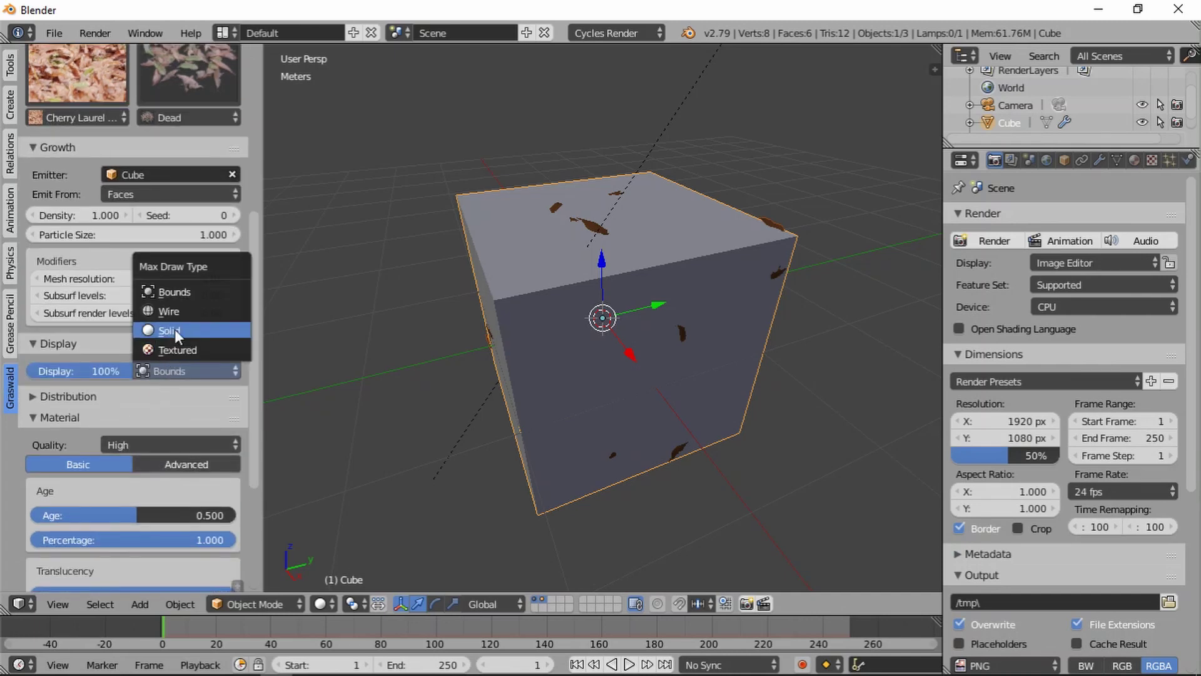
pyautogui.click(181, 294)
pyautogui.click(177, 371)
pyautogui.click(178, 366)
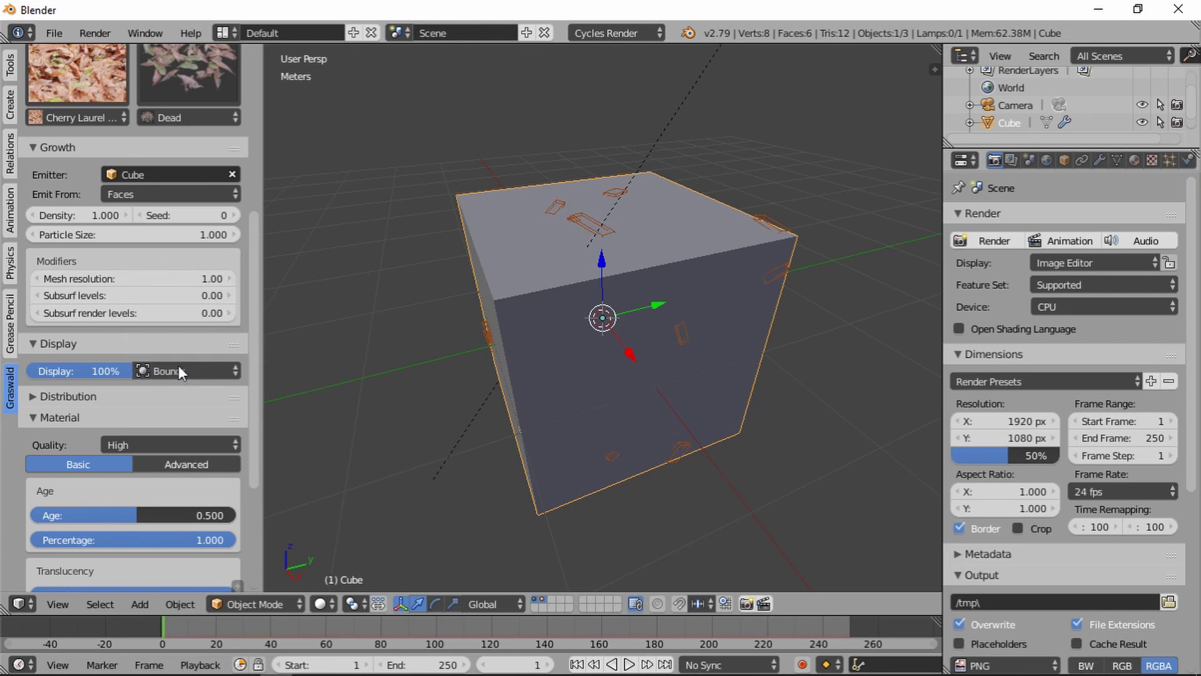
pyautogui.click(170, 369)
pyautogui.click(186, 293)
pyautogui.scroll(2, 527, 325)
pyautogui.moveTo(527, 325); pyautogui.dragTo(578, 309, button='middle')
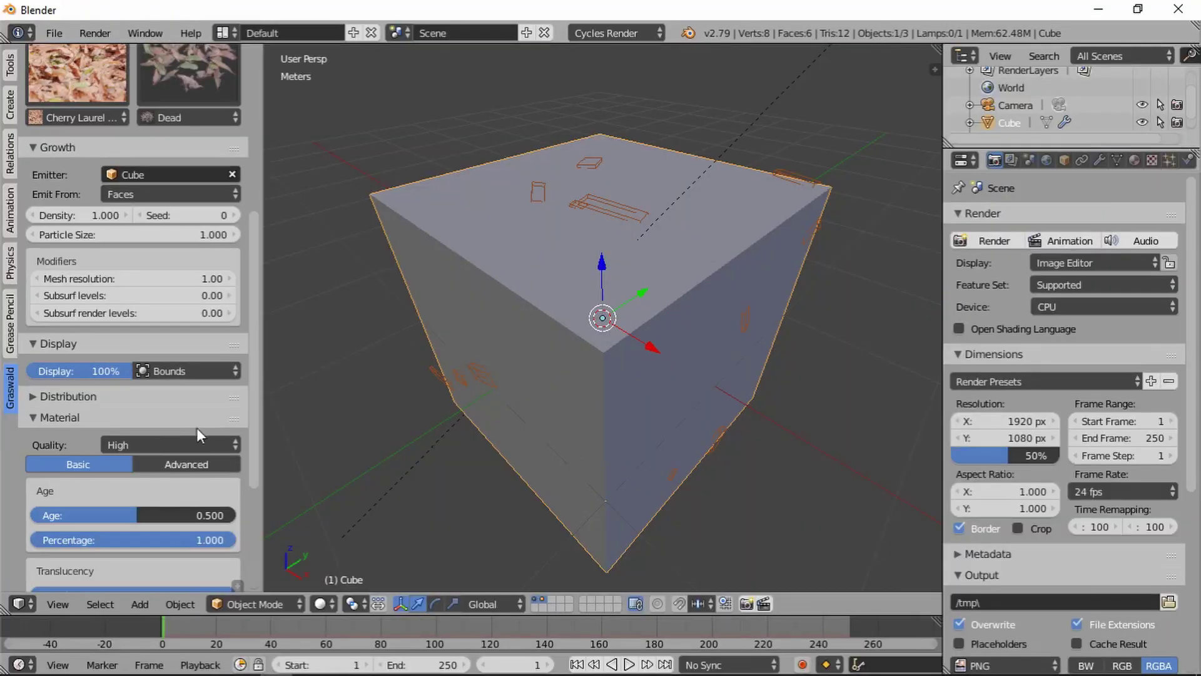
pyautogui.click(183, 371)
# Reopen the user preferences and tile that window side by side with the main Blender window.
pyautogui.hotkey('alt', 'Tab')
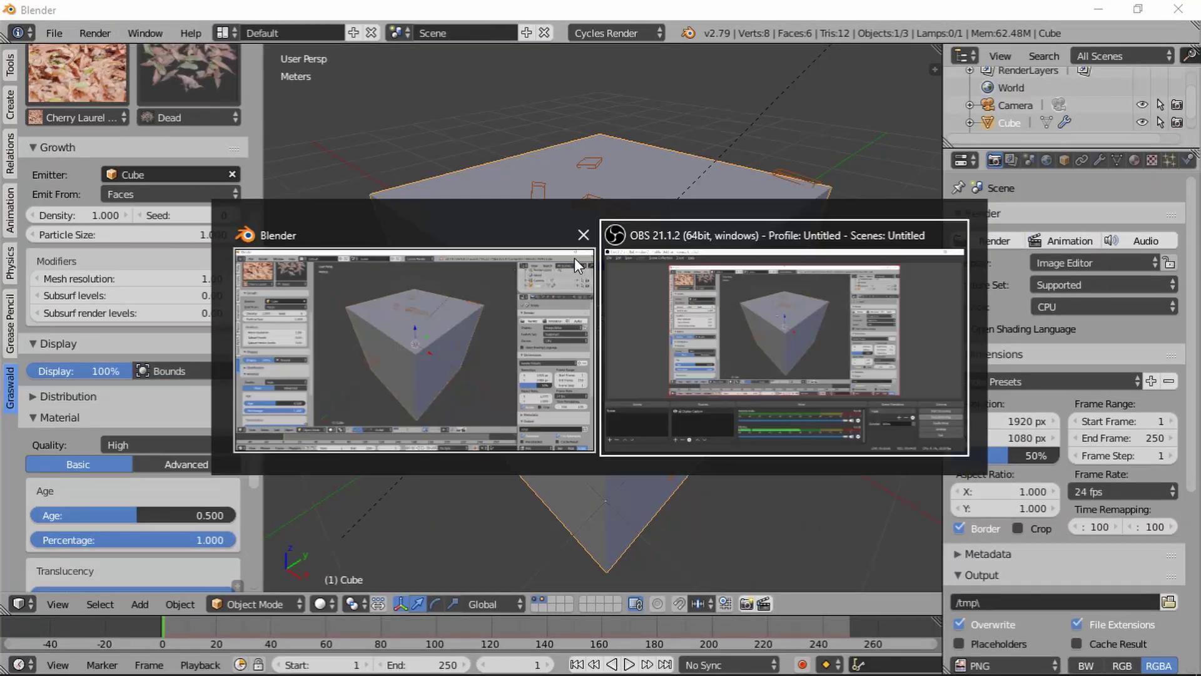
pyautogui.click(420, 336)
pyautogui.hotkey('ctrl', 'alt', 'u')
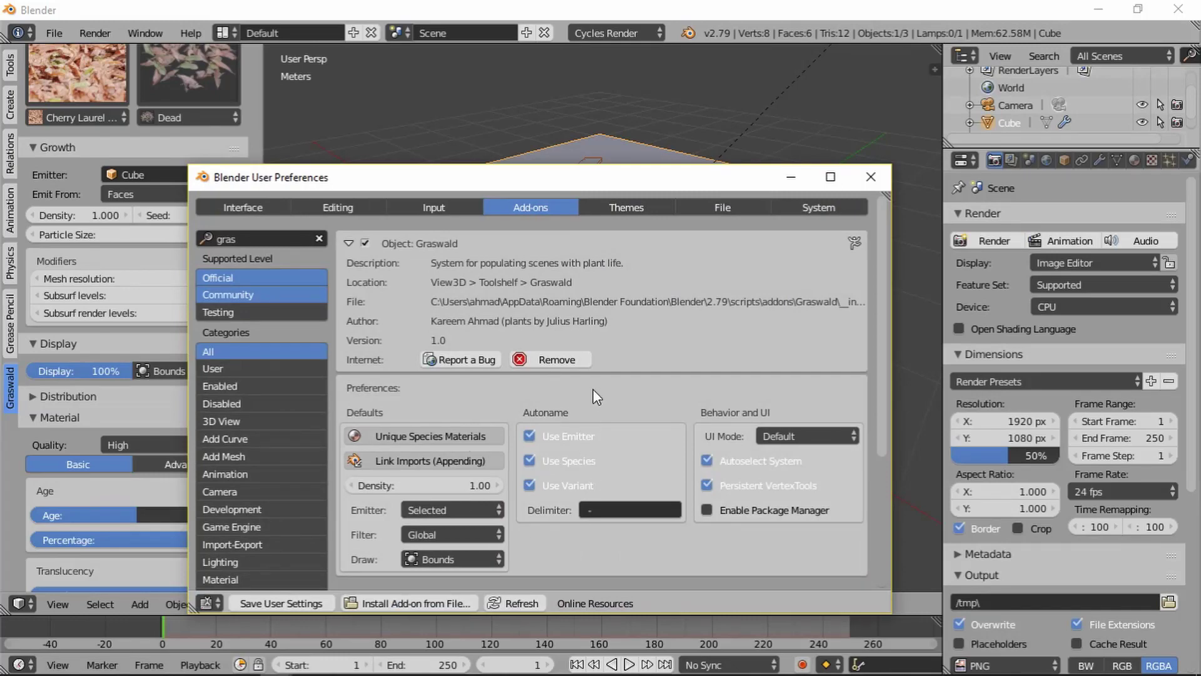
pyautogui.moveTo(713, 177); pyautogui.dragTo(1198, 258)
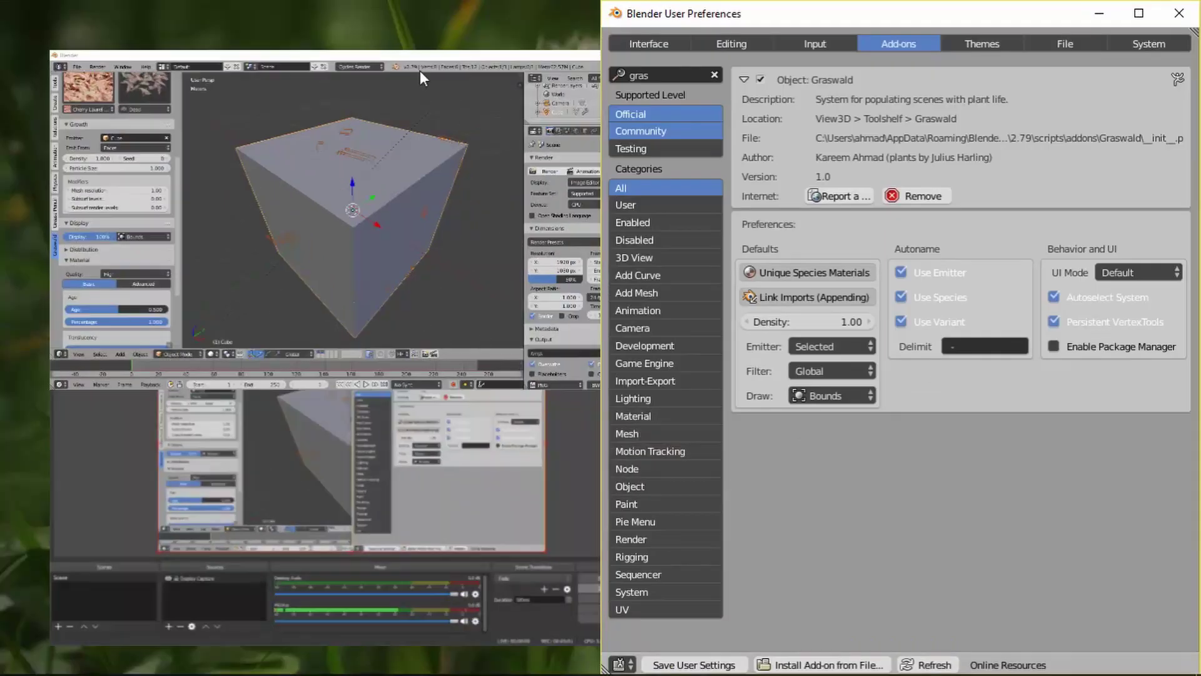
pyautogui.click(343, 143)
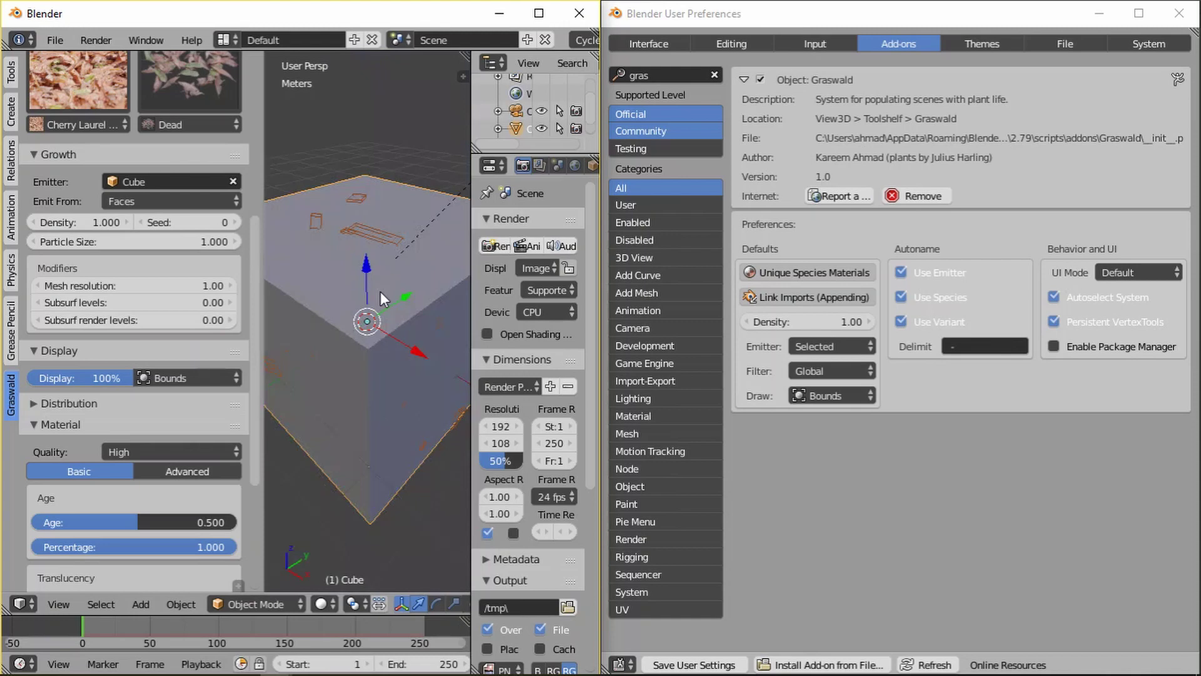
# Autoname the cube's Graswald system and widen the tool shelf until the full system name fits.
pyautogui.scroll(10, 213, 262)
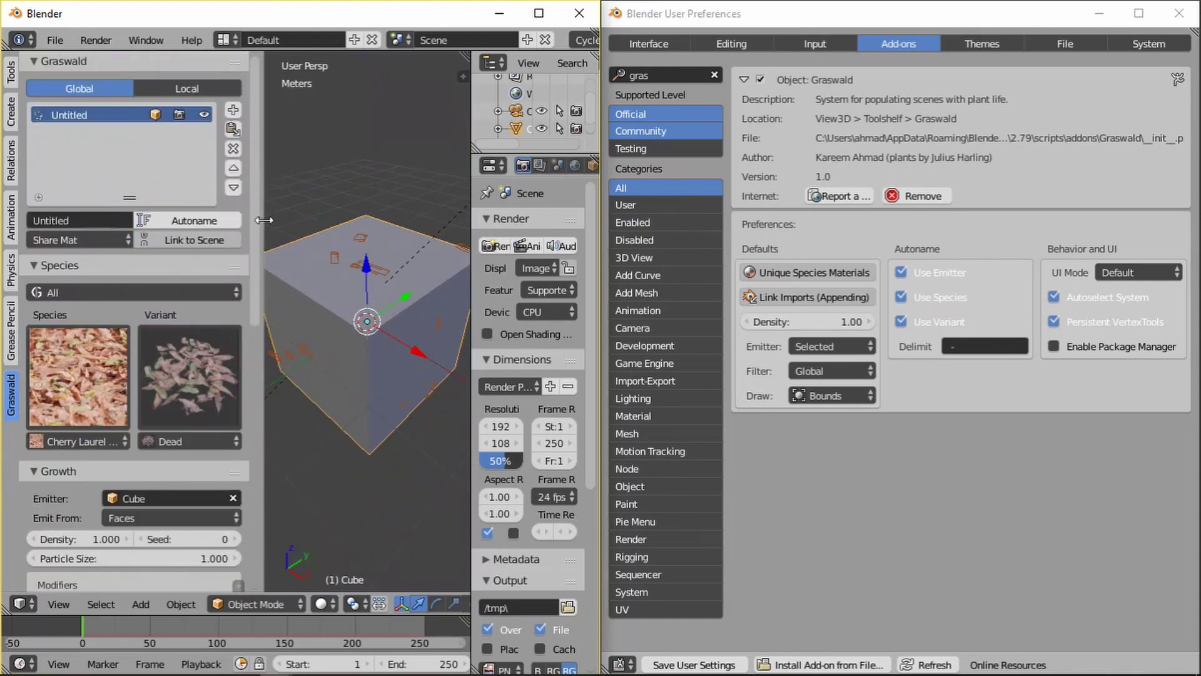
pyautogui.click(178, 219)
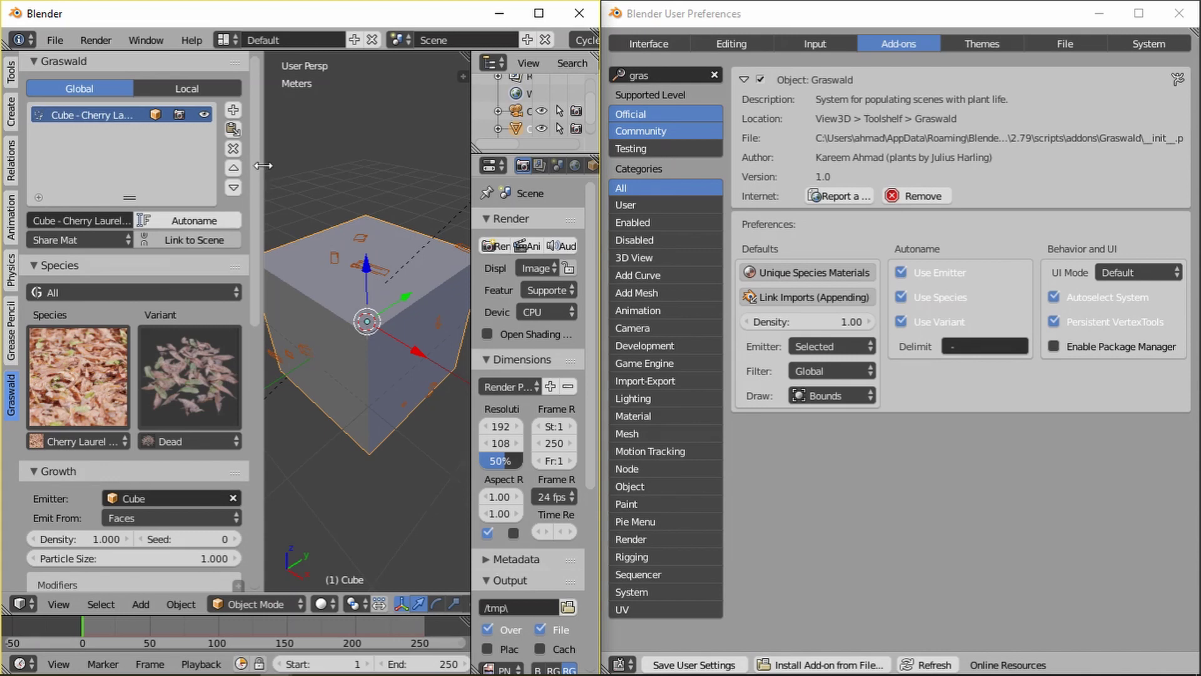
pyautogui.moveTo(256, 166); pyautogui.dragTo(348, 168)
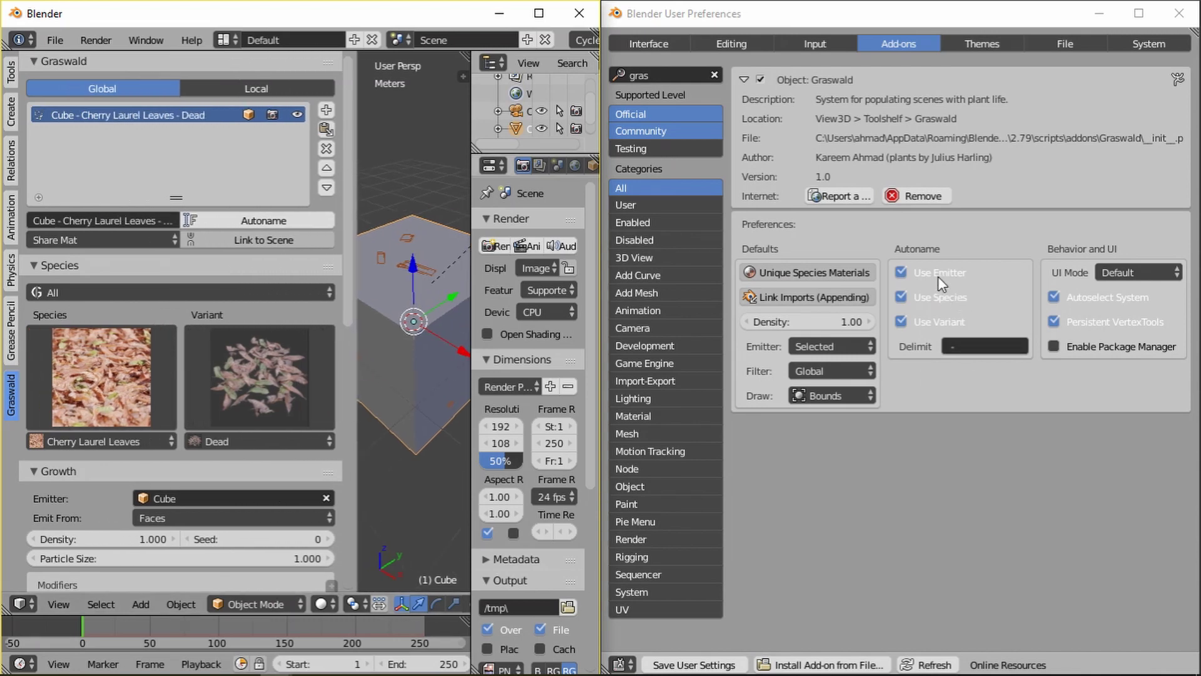
# Turn off the Use Emitter, Use Species and Use Variant options for Autoname, reapplying Autoname to the system to compare the names.
pyautogui.click(944, 341)
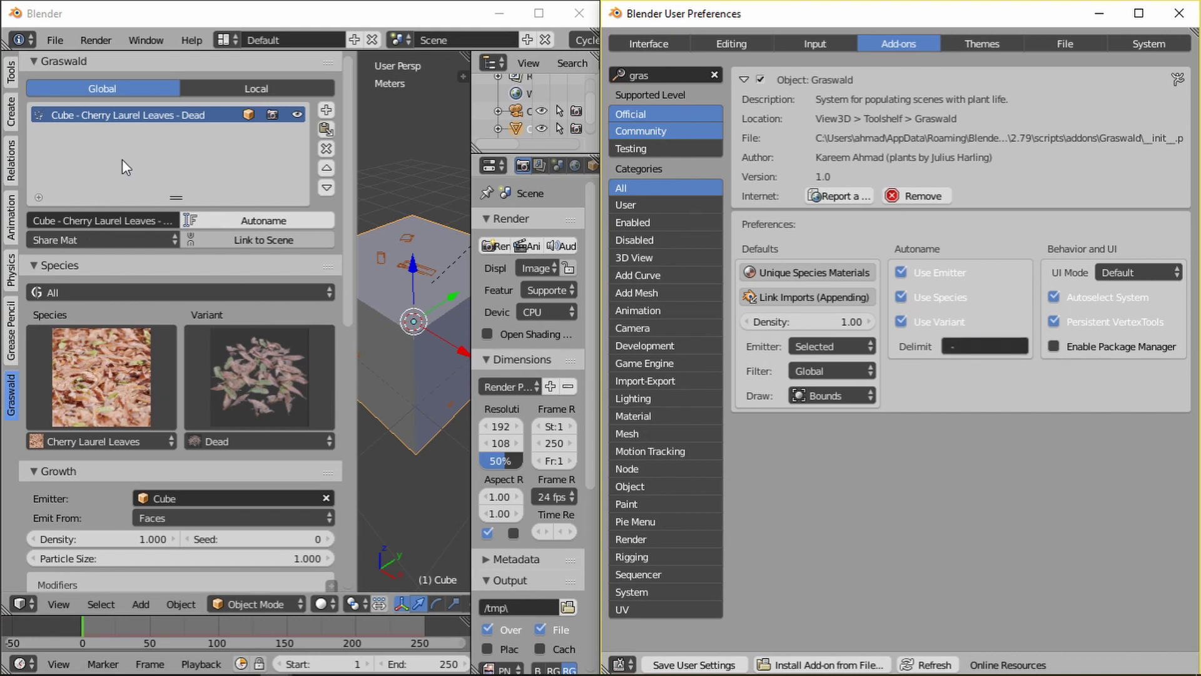
pyautogui.click(909, 270)
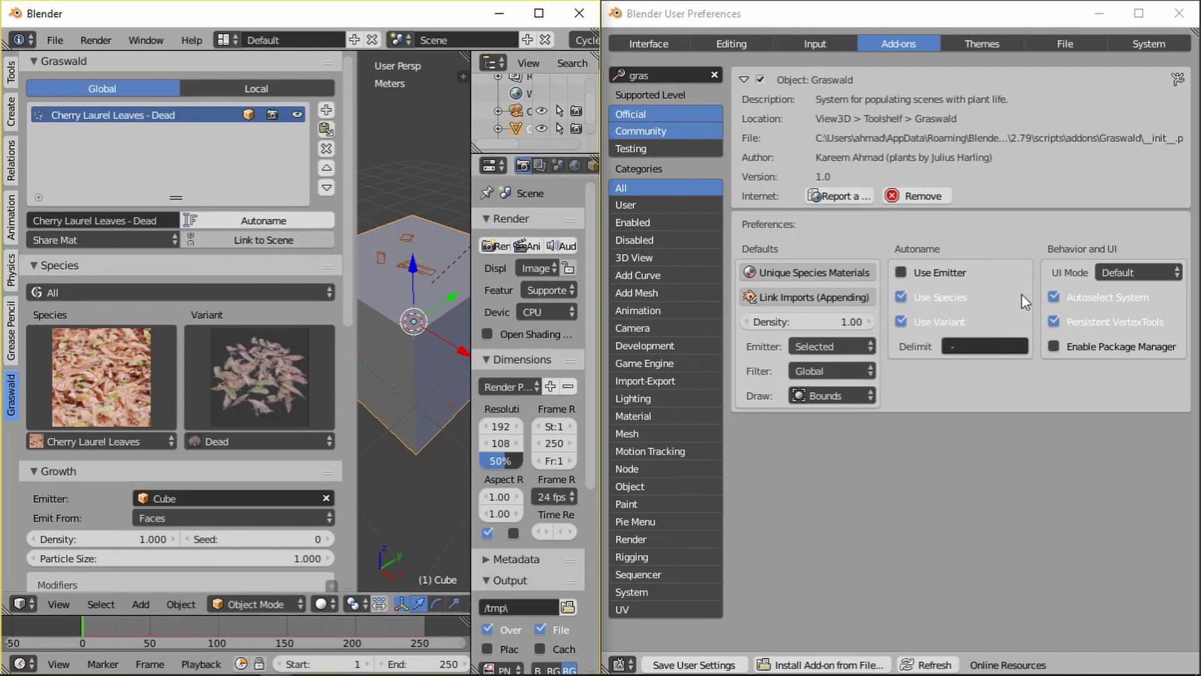
pyautogui.click(963, 296)
pyautogui.click(946, 321)
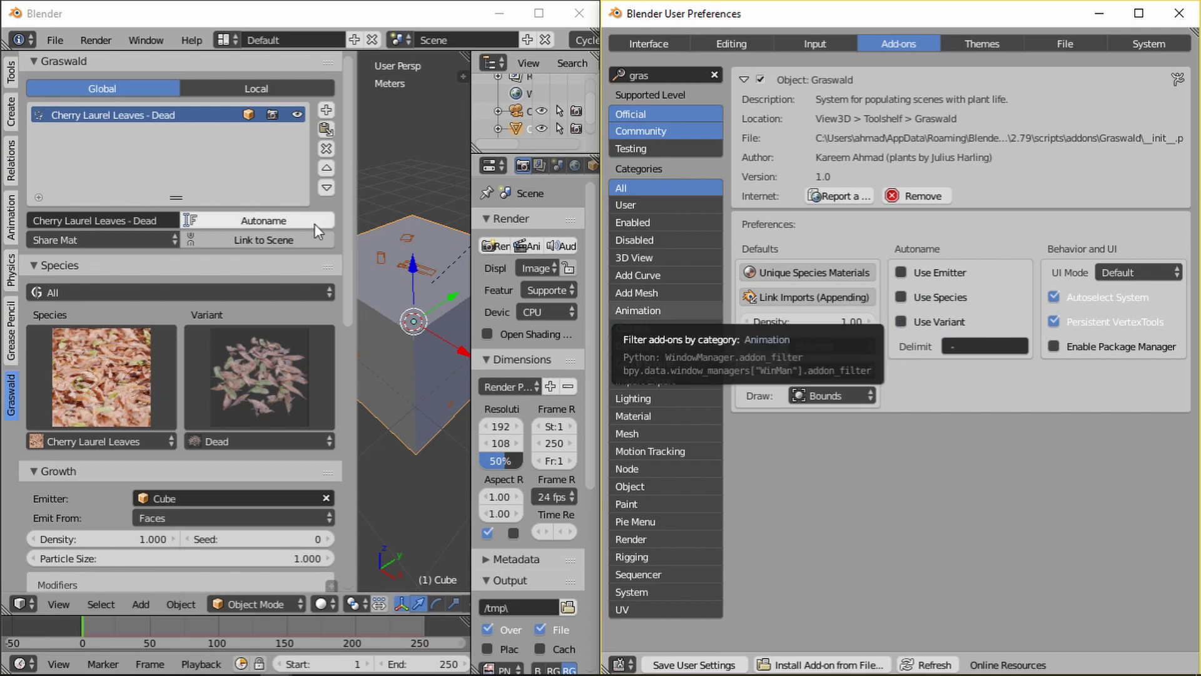
# Turn Use Species and Use Variant back on for Autoname and set the delimiter to *.
pyautogui.click(937, 321)
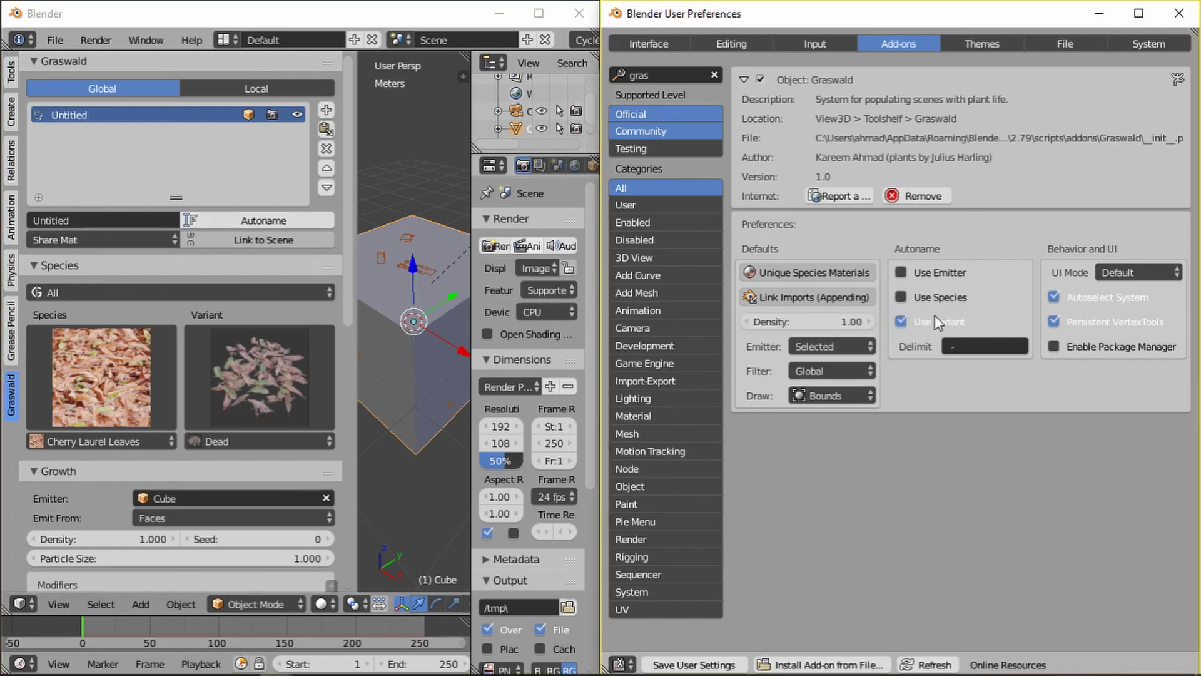
pyautogui.click(936, 299)
pyautogui.click(942, 321)
pyautogui.click(982, 346)
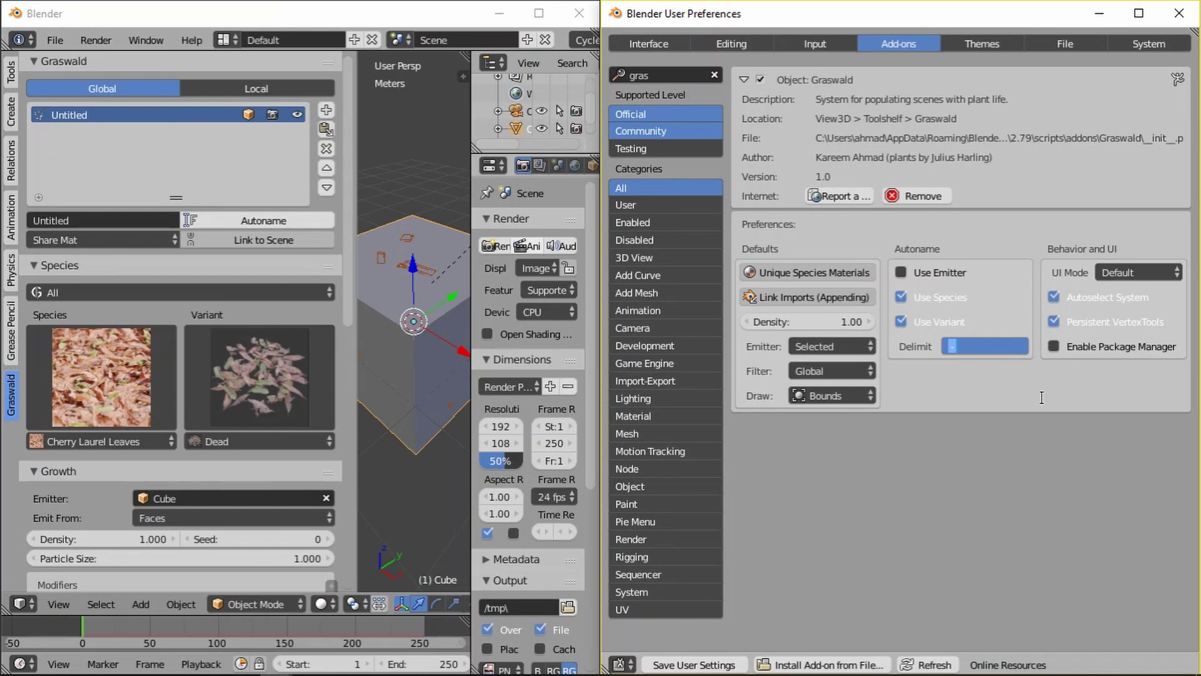
pyautogui.write('*')
pyautogui.press('Return')
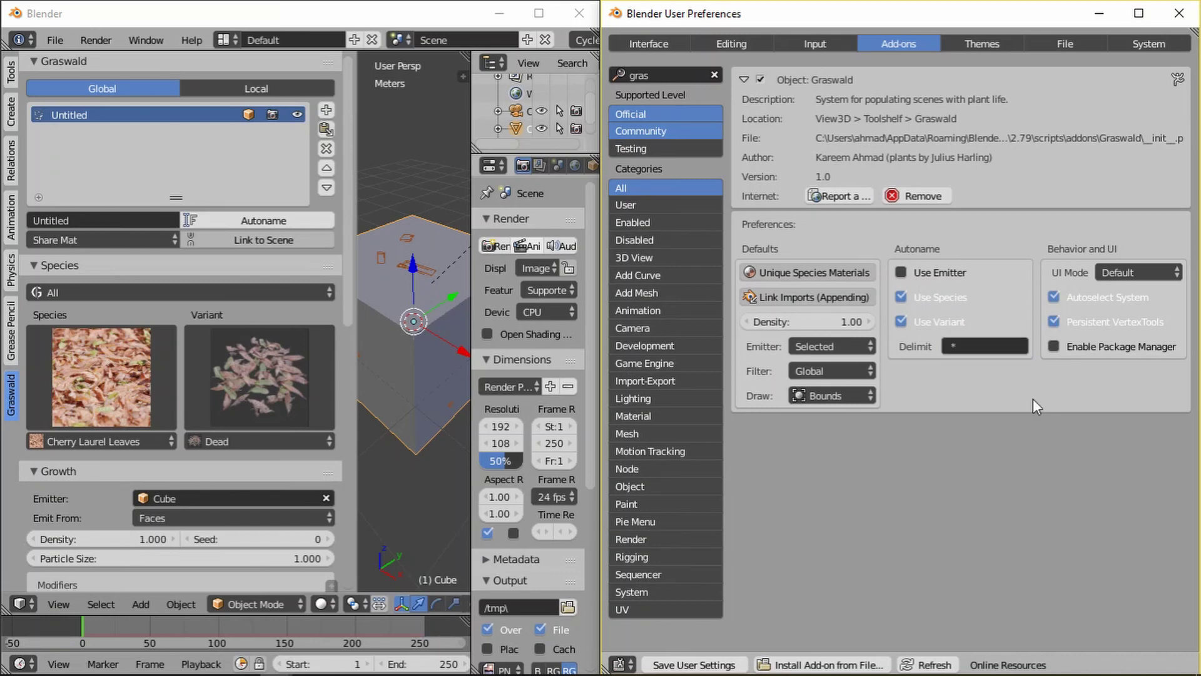
# Autoname the cube's system with the current delimiter and set the Autoname delimiter to -.
pyautogui.click(250, 221)
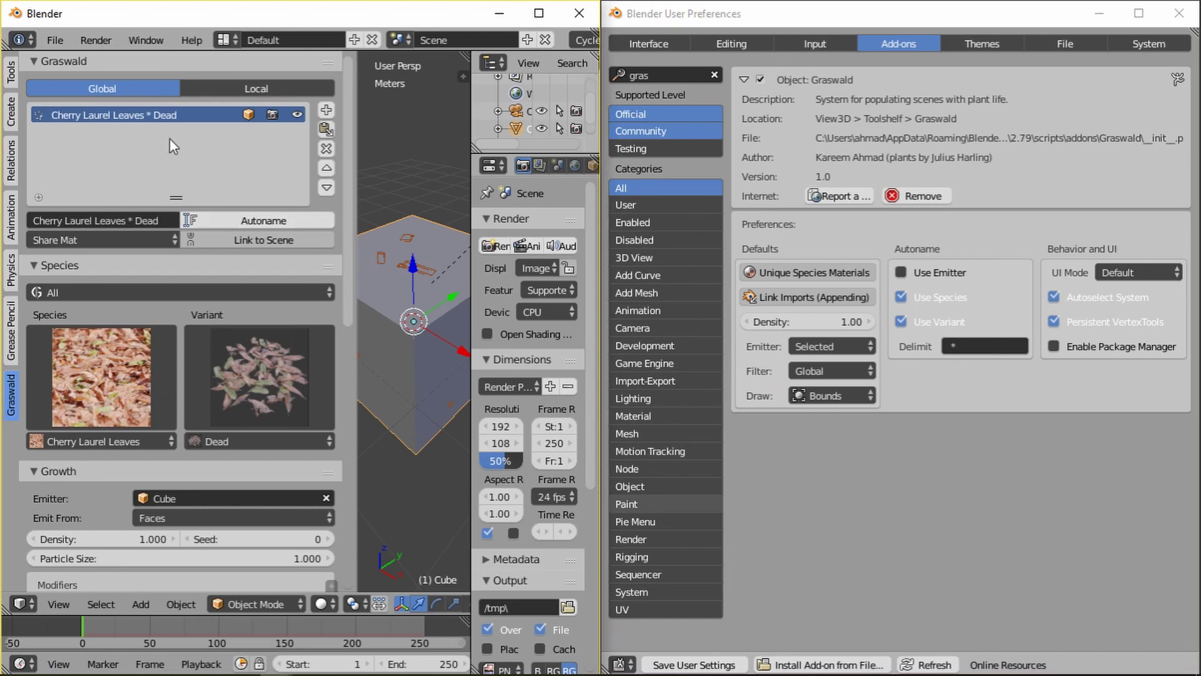
pyautogui.click(947, 341)
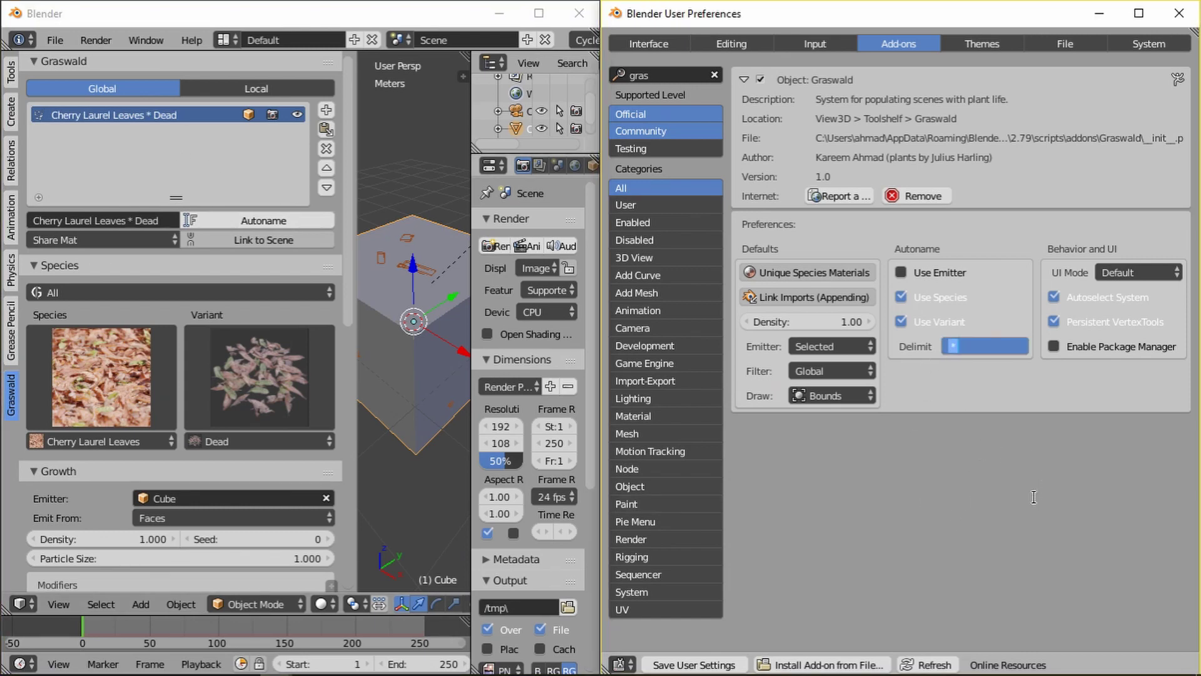
pyautogui.write('-')
pyautogui.press('Return')
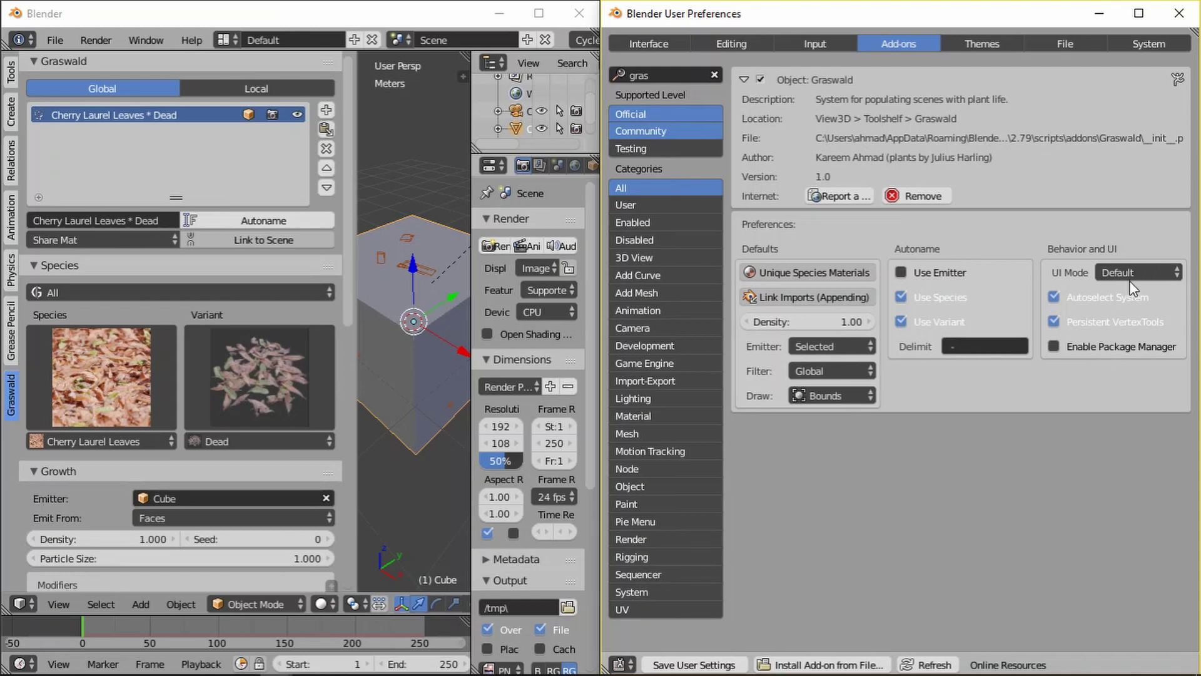
# Switch the UI Mode between Condensed and Clean, comparing the Graswald layouts, and set it back to Default.
pyautogui.click(1160, 273)
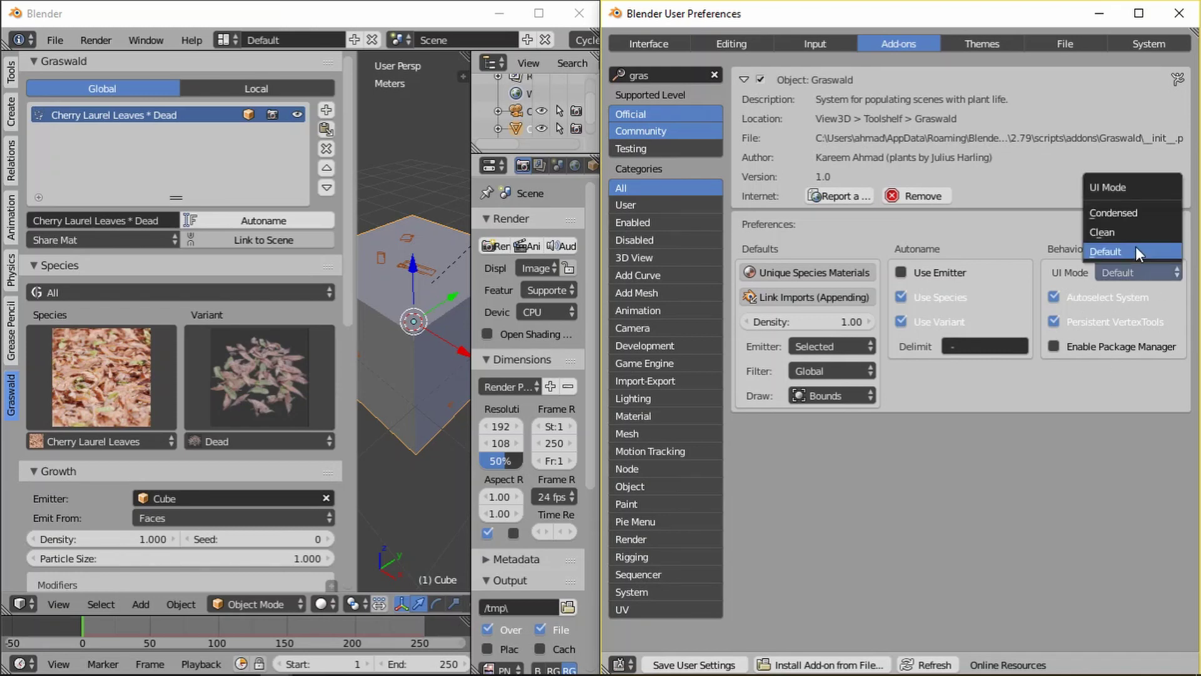
pyautogui.click(1122, 207)
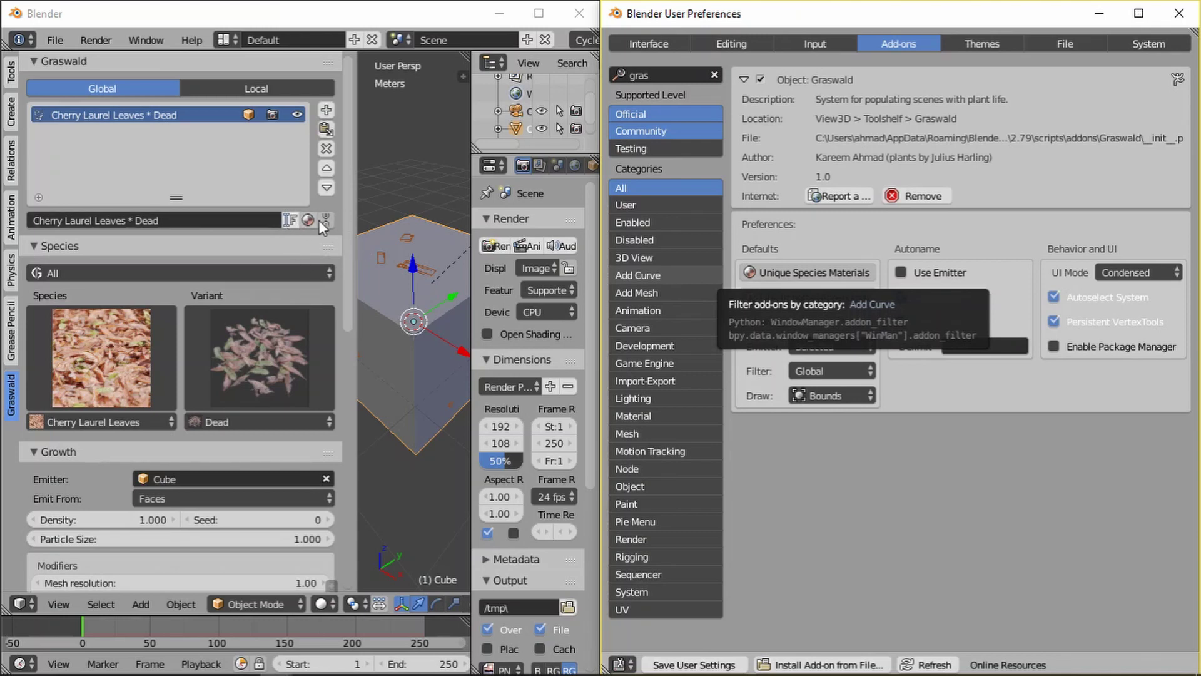
pyautogui.click(1106, 274)
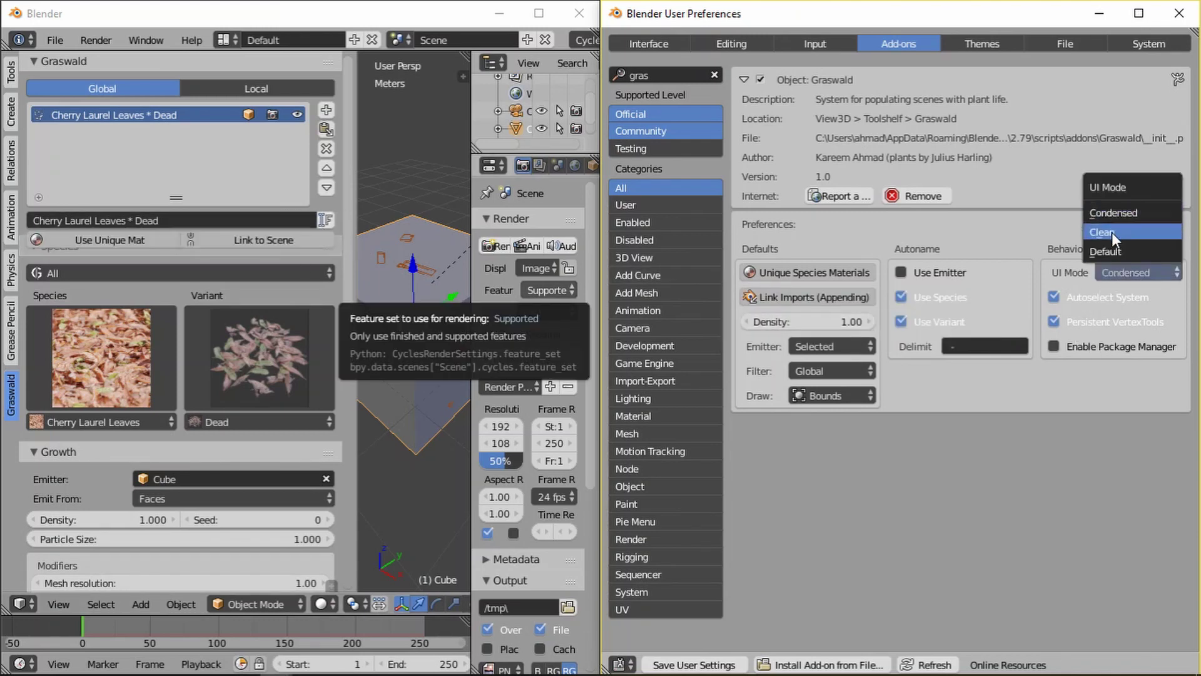
pyautogui.click(1112, 232)
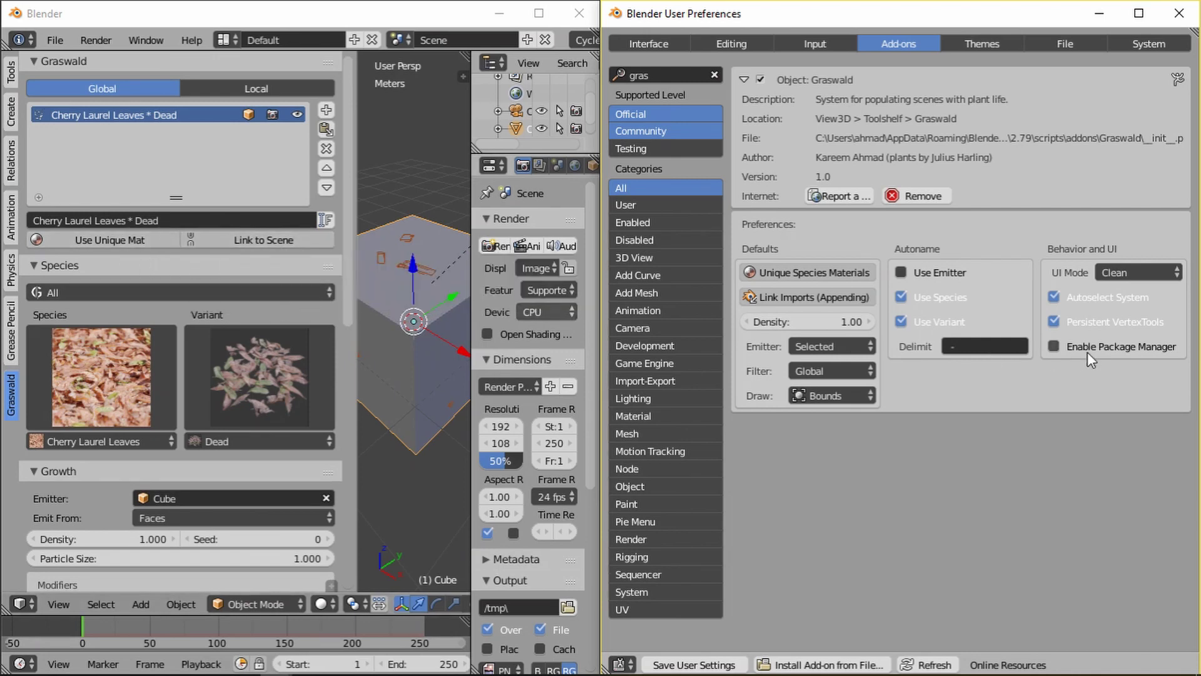
pyautogui.click(1113, 273)
pyautogui.click(1108, 212)
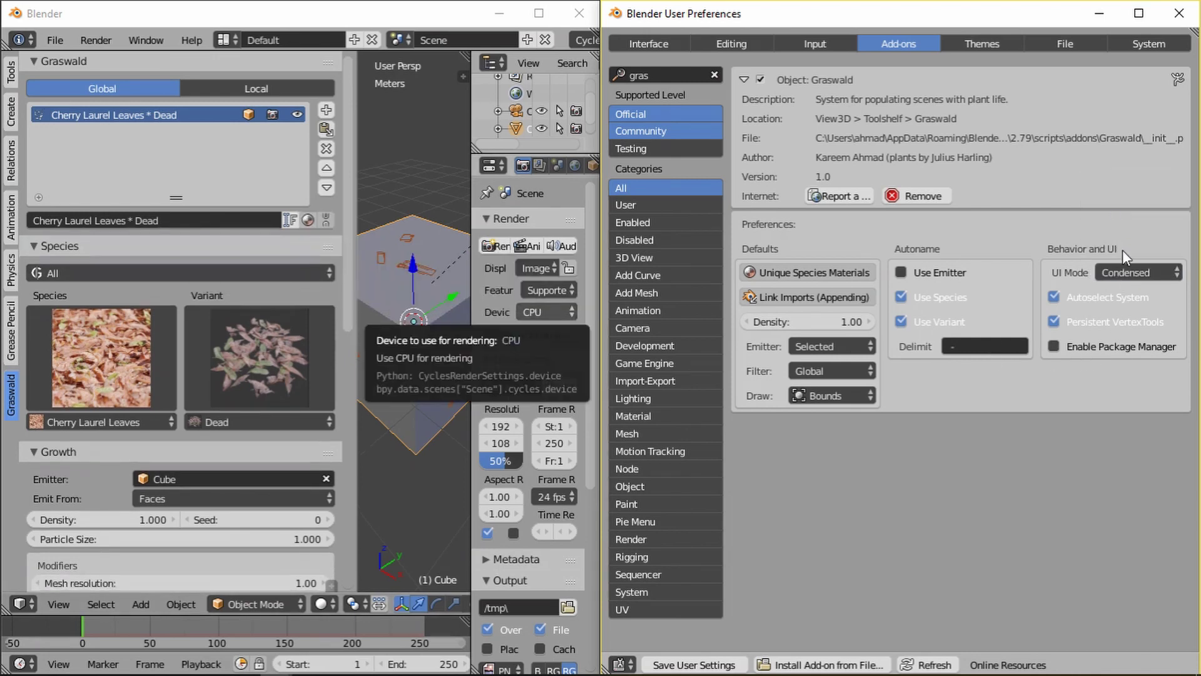
pyautogui.click(1127, 273)
pyautogui.click(1112, 308)
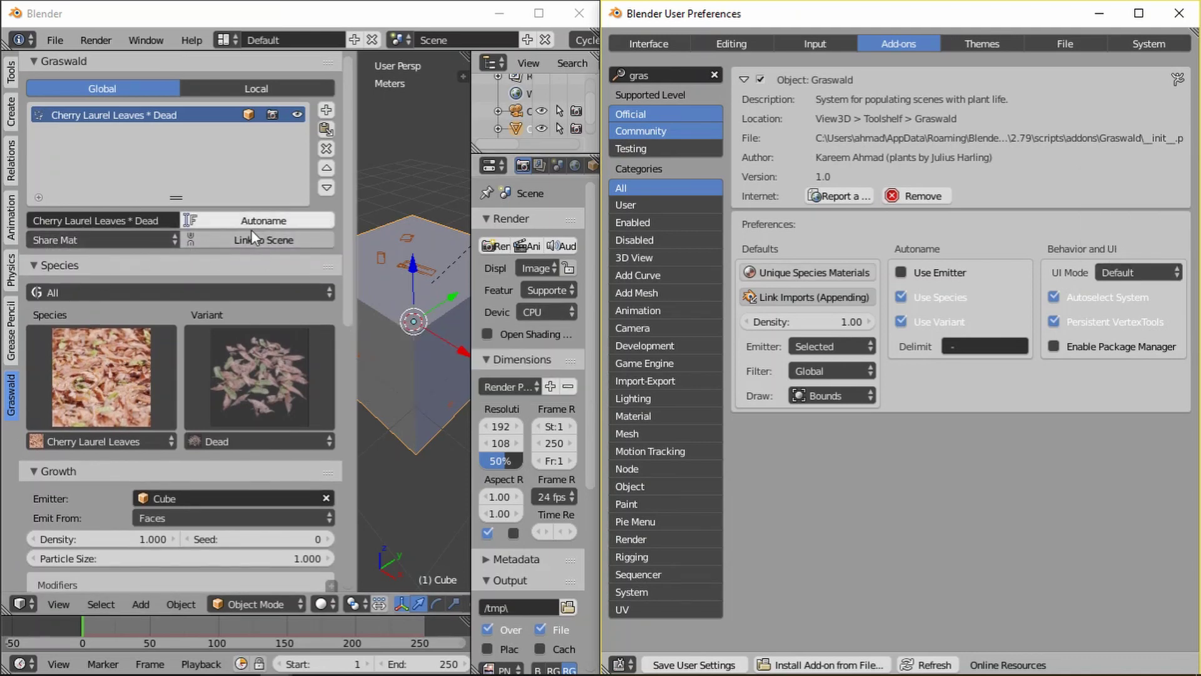
# Collapse the Graswald subpanels from Species through Overall Settings, leaving only the Distribution settings expanded.
pyautogui.scroll(-15, 217, 359)
pyautogui.click(85, 283)
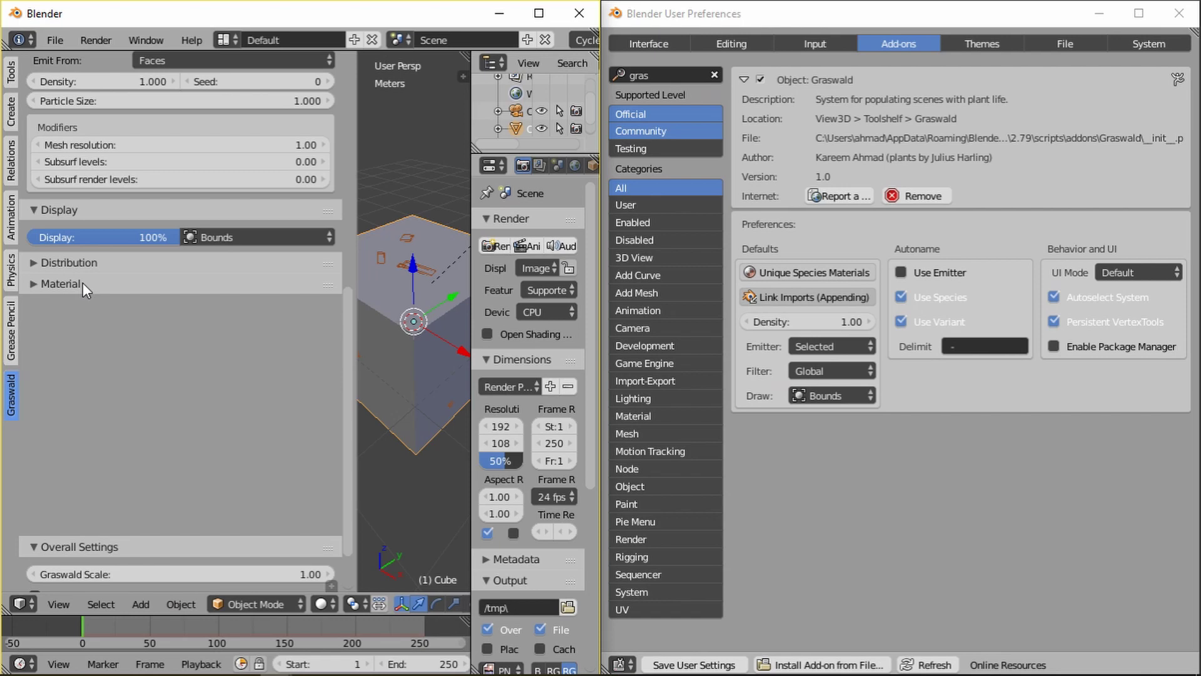
pyautogui.click(144, 305)
pyautogui.click(140, 209)
pyautogui.scroll(5, 134, 212)
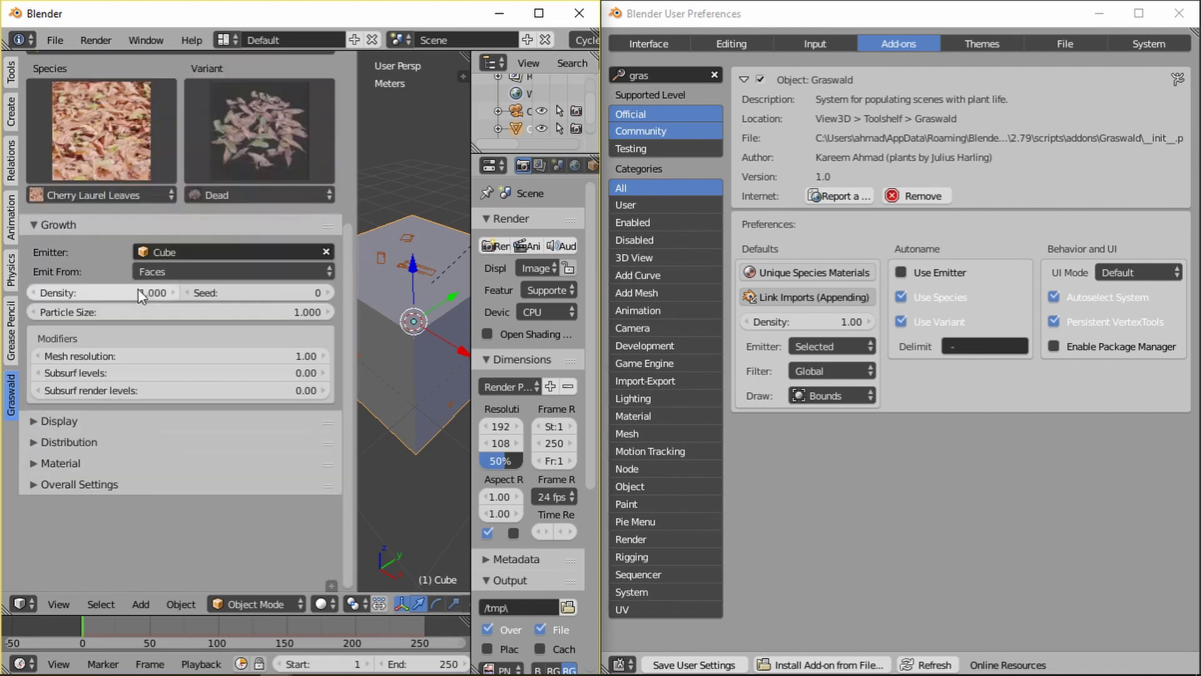
pyautogui.scroll(6, 119, 238)
pyautogui.click(136, 228)
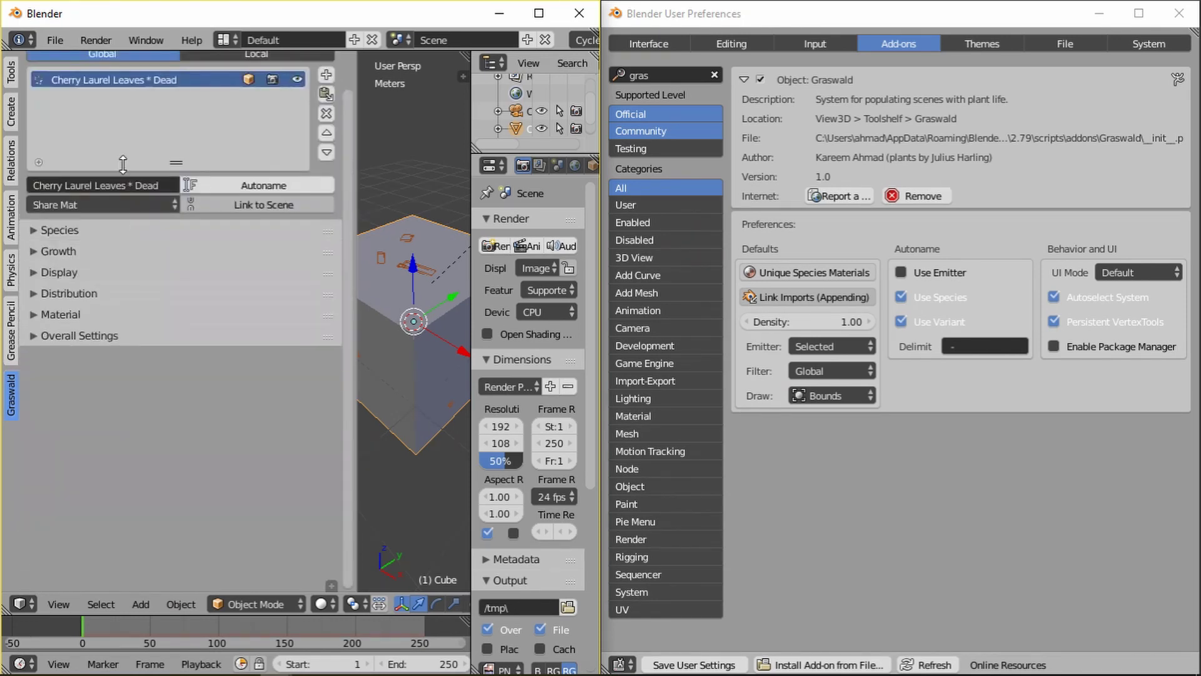
pyautogui.click(81, 273)
pyautogui.click(80, 273)
pyautogui.click(80, 292)
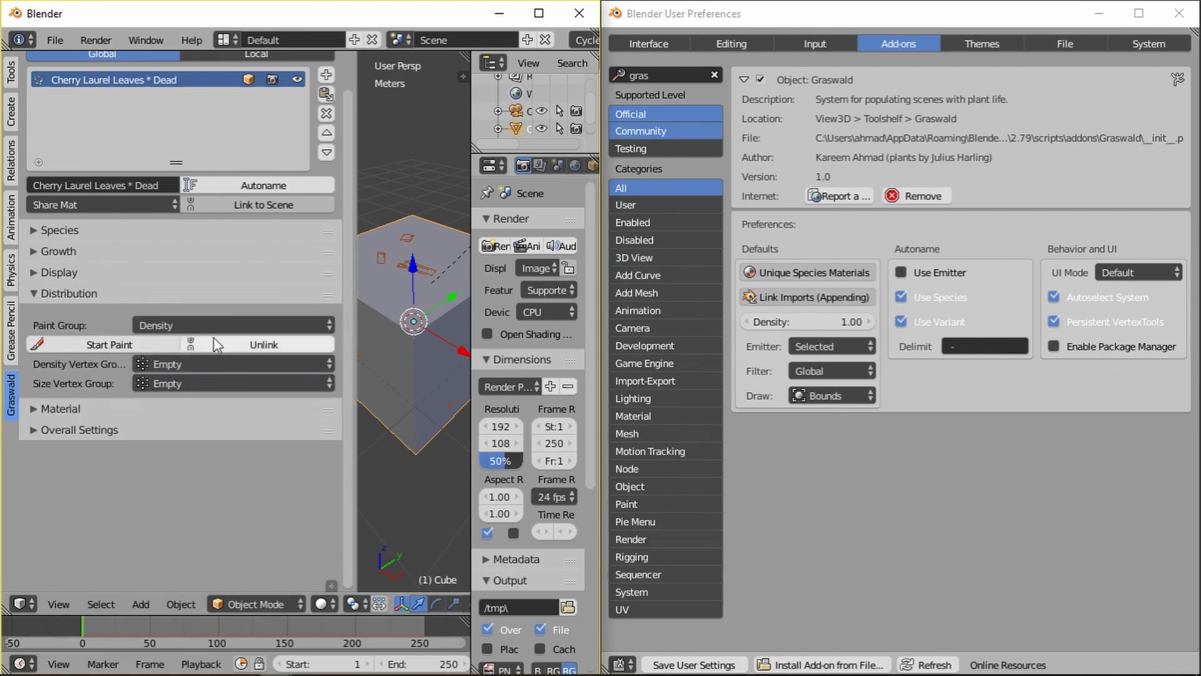
# Set the UI Mode to Clean and then Condensed, comparing how the Distribution vertex group fields are laid out.
pyautogui.click(1136, 272)
pyautogui.click(1109, 228)
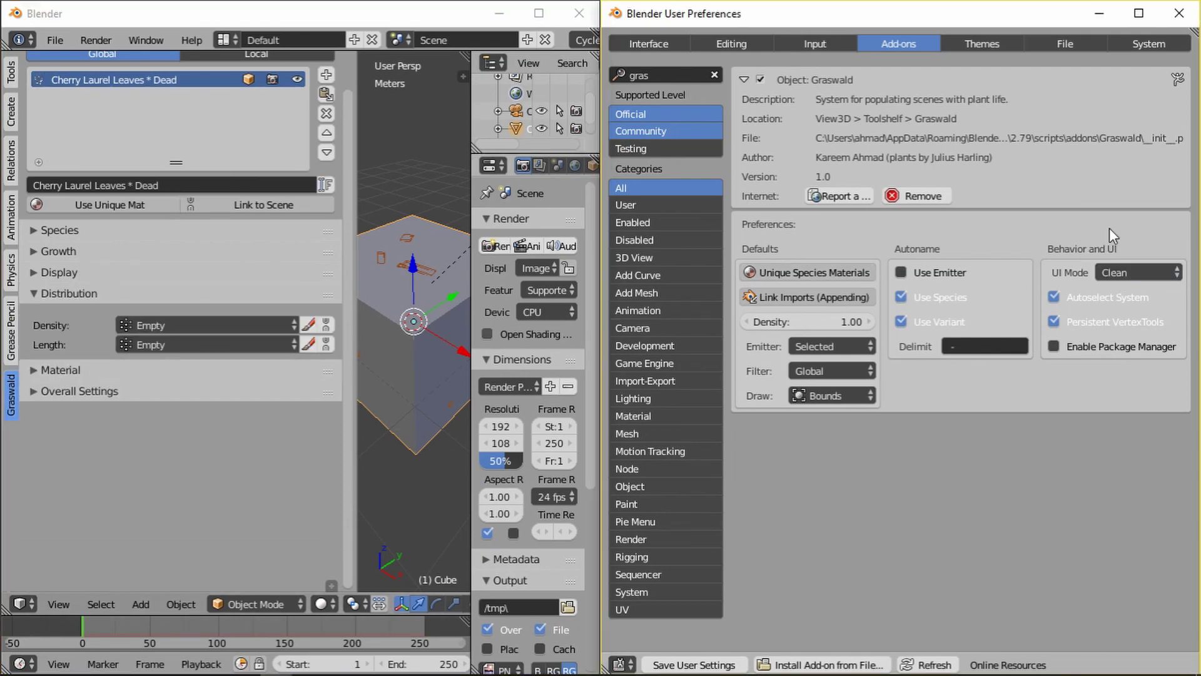
pyautogui.click(1117, 273)
pyautogui.click(1111, 212)
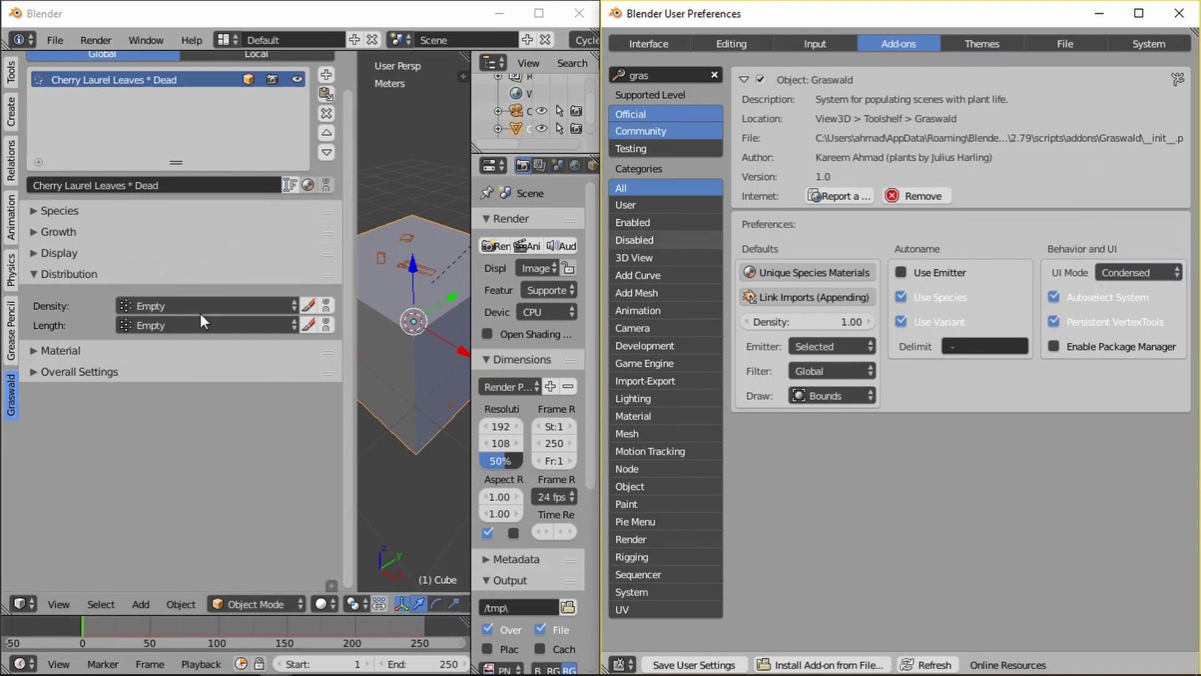
pyautogui.click(129, 305)
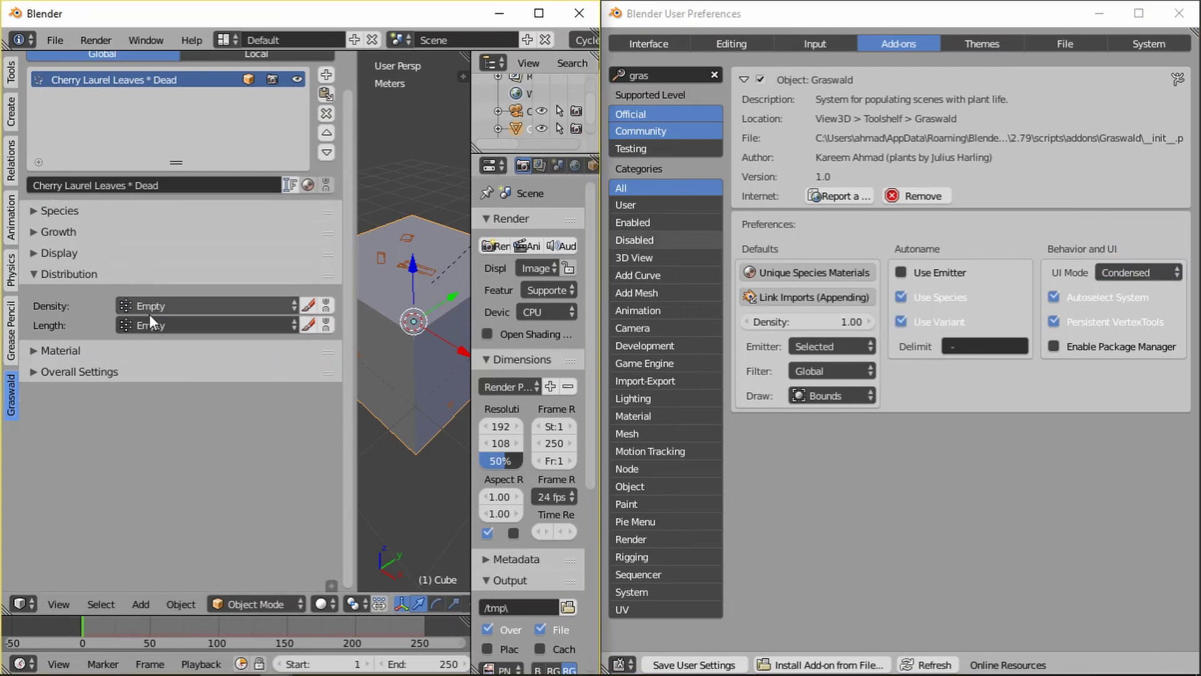
pyautogui.click(150, 305)
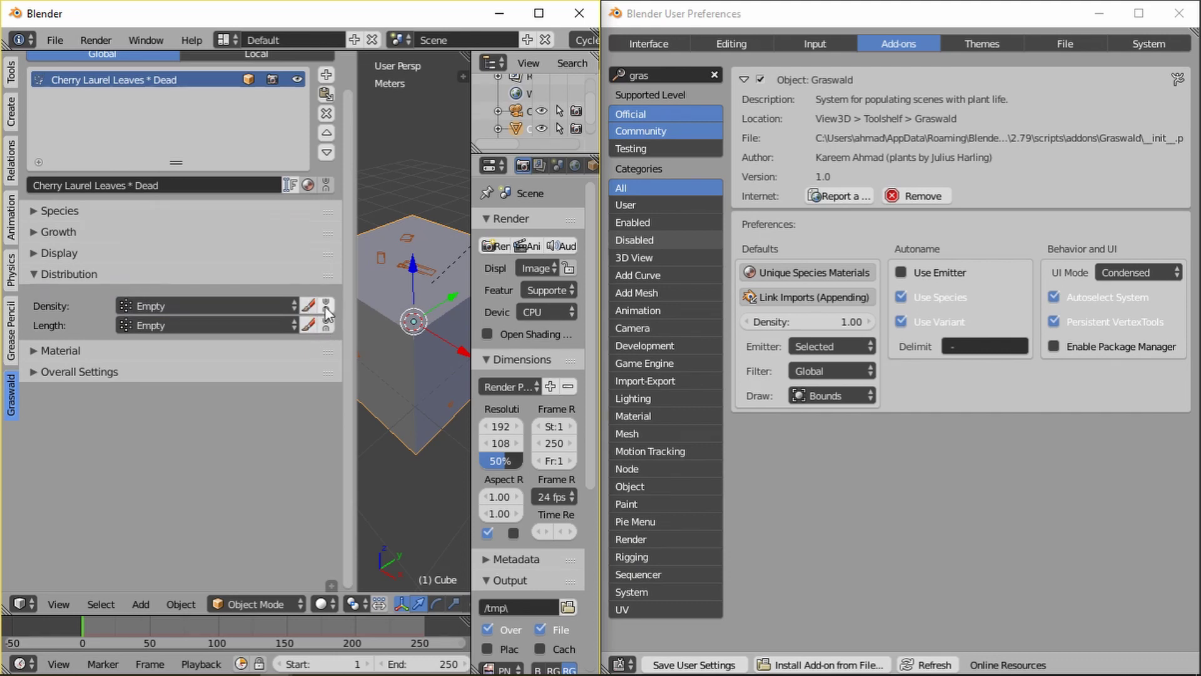
# Narrow the tool shelf to about the width of the system name to give the 3D view more room.
pyautogui.scroll(-3, 361, 378)
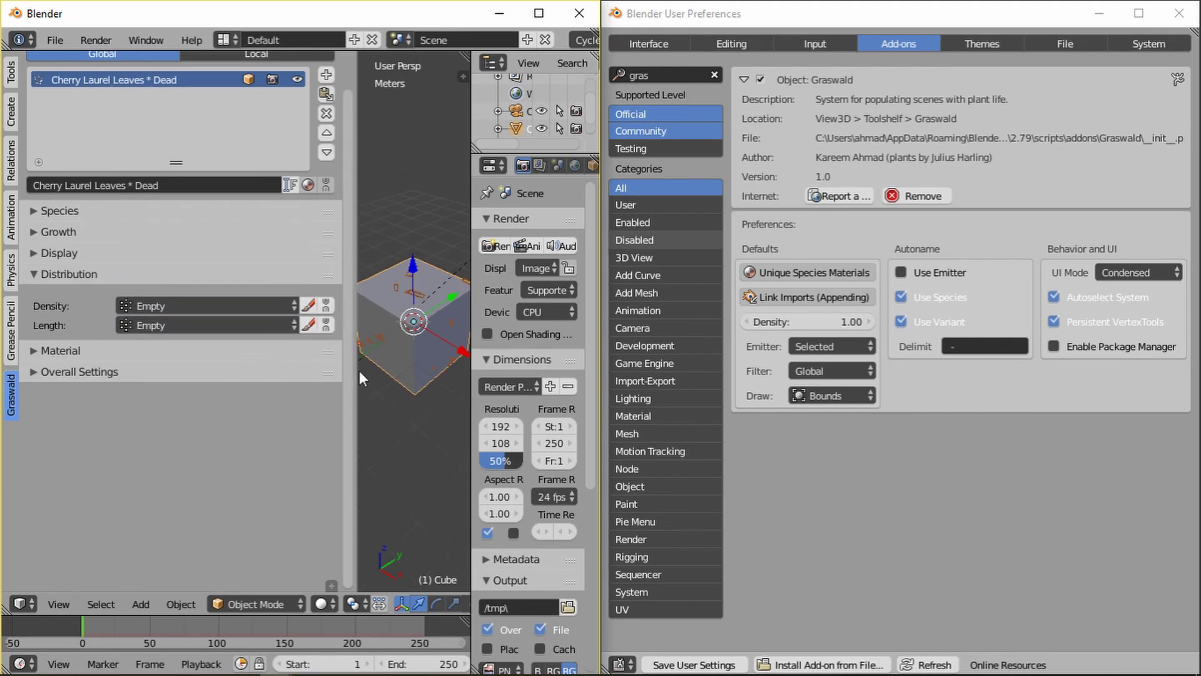
pyautogui.moveTo(356, 369); pyautogui.dragTo(227, 370)
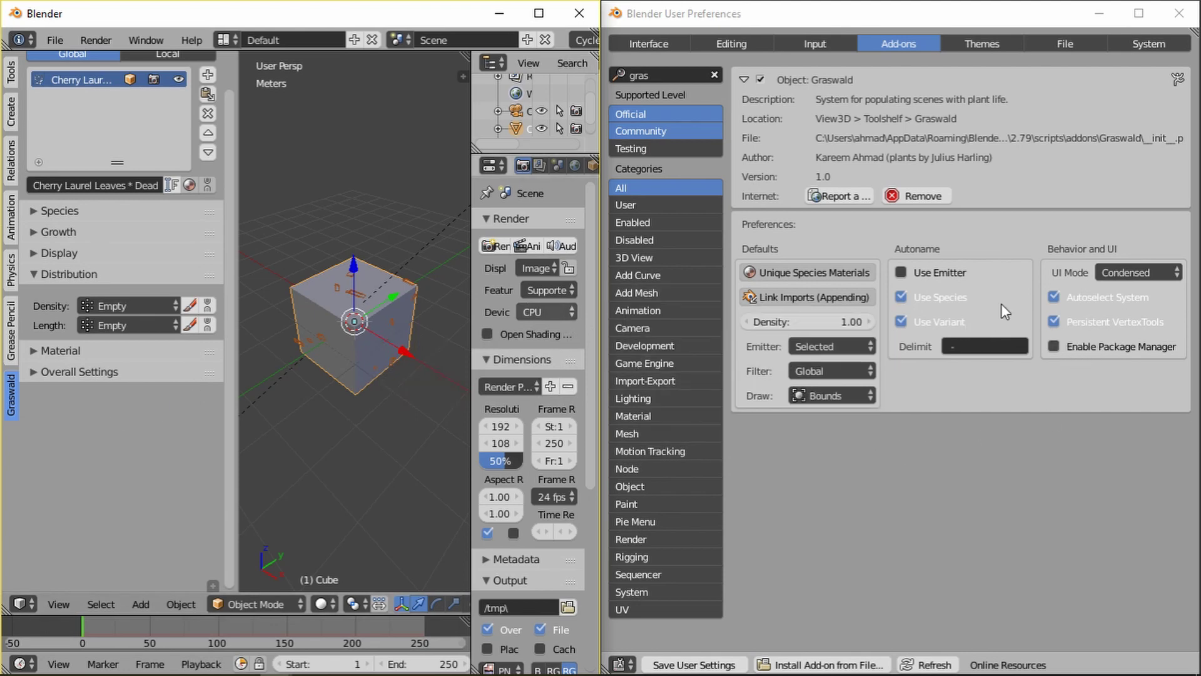
pyautogui.scroll(2, 144, 242)
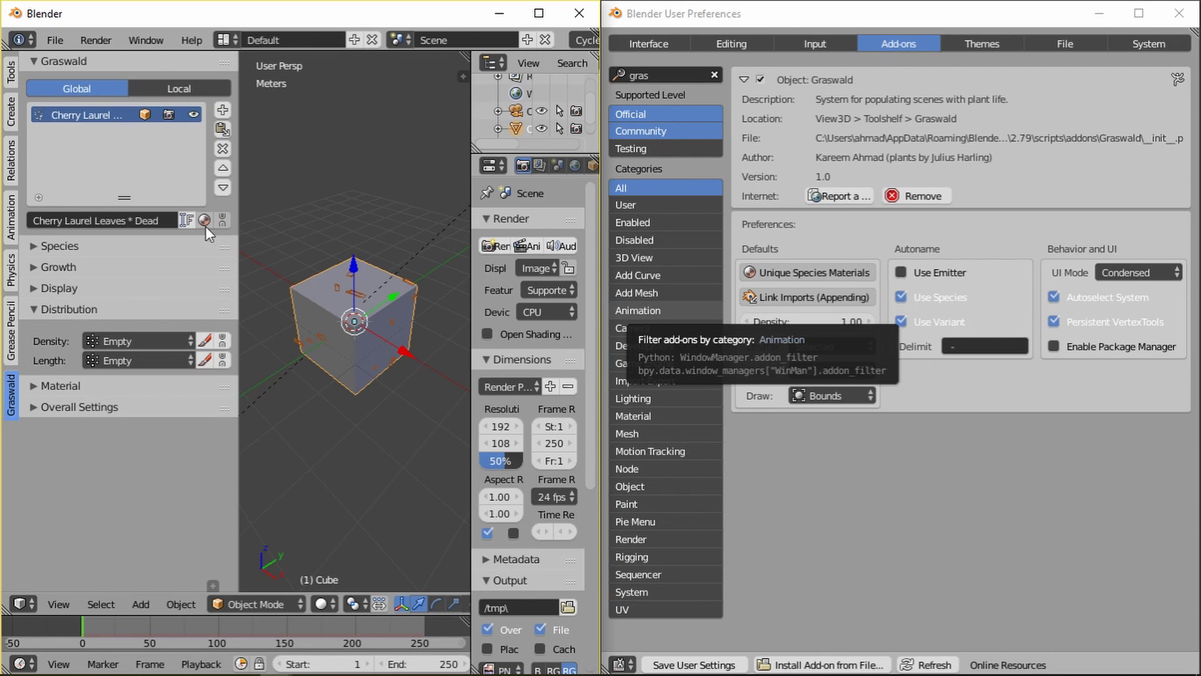
# Duplicate the cube and place the copy directly above the original.
pyautogui.scroll(-4, 344, 313)
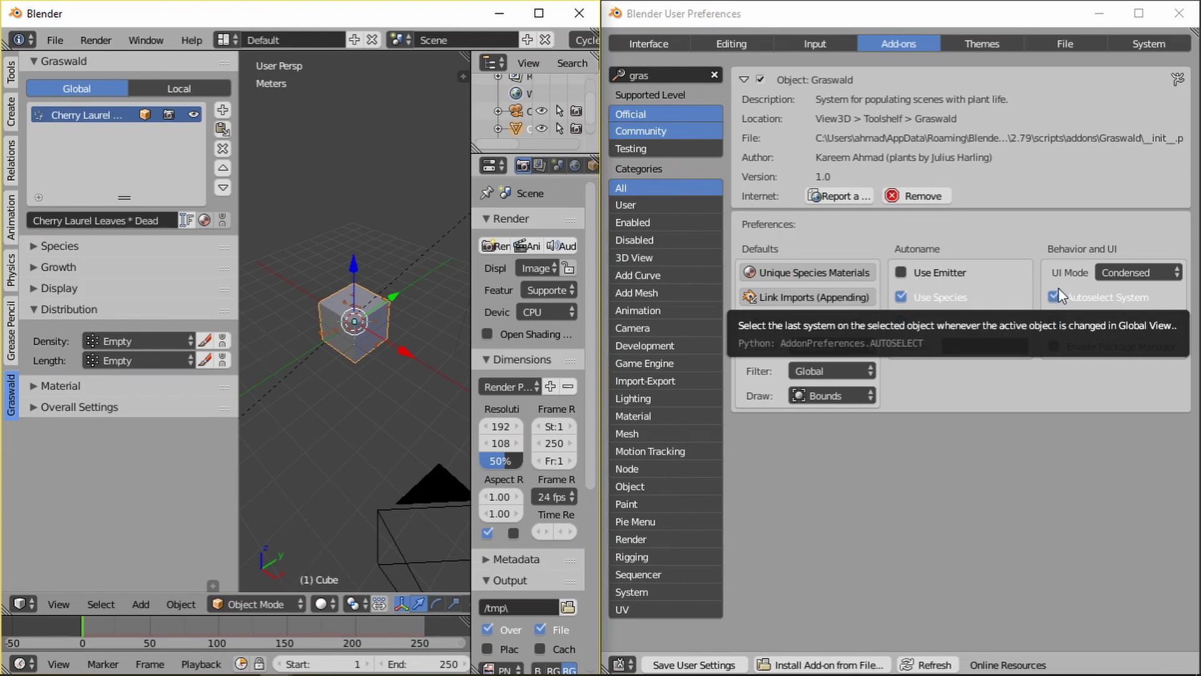
pyautogui.scroll(2, 358, 360)
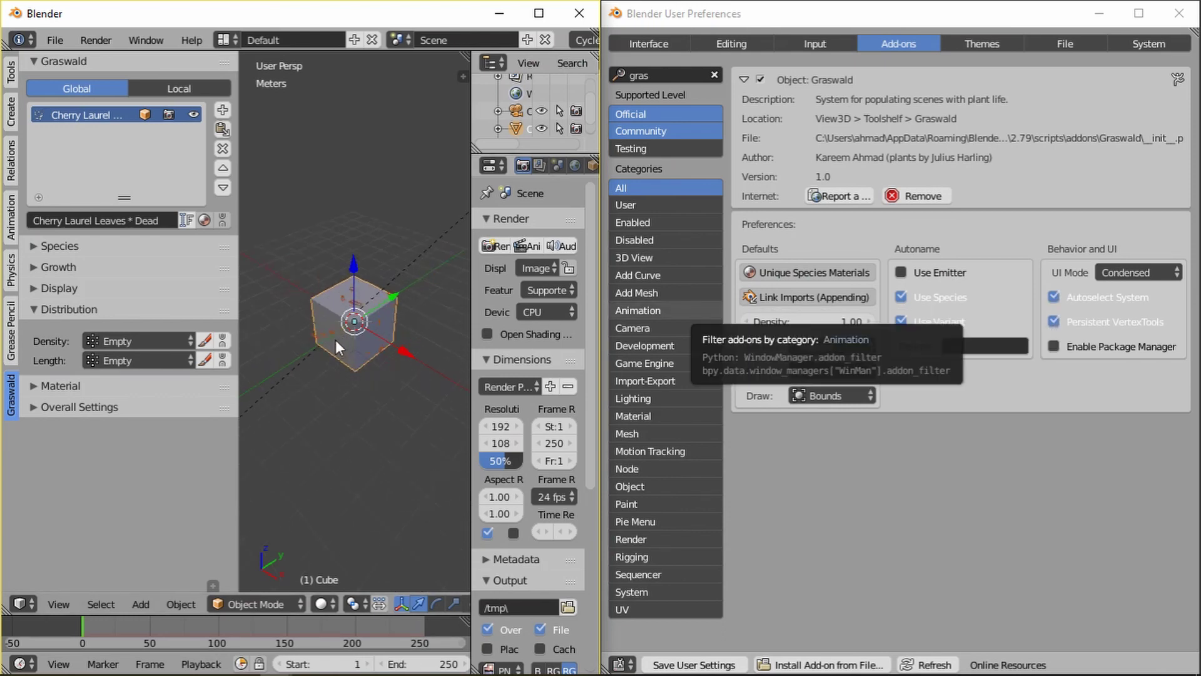
pyautogui.hotkey('shift', 'd')
pyautogui.click(368, 275)
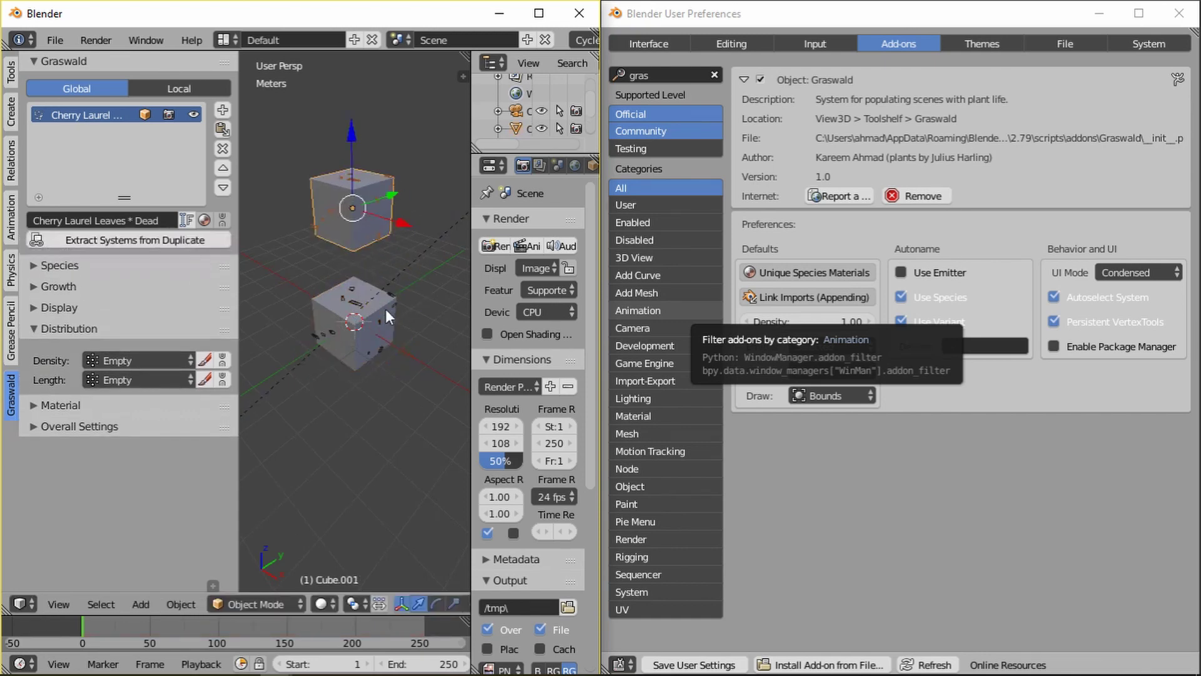
# Select each cube in turn, then extract the Graswald systems from the duplicated upper cube.
pyautogui.rightClick(366, 322)
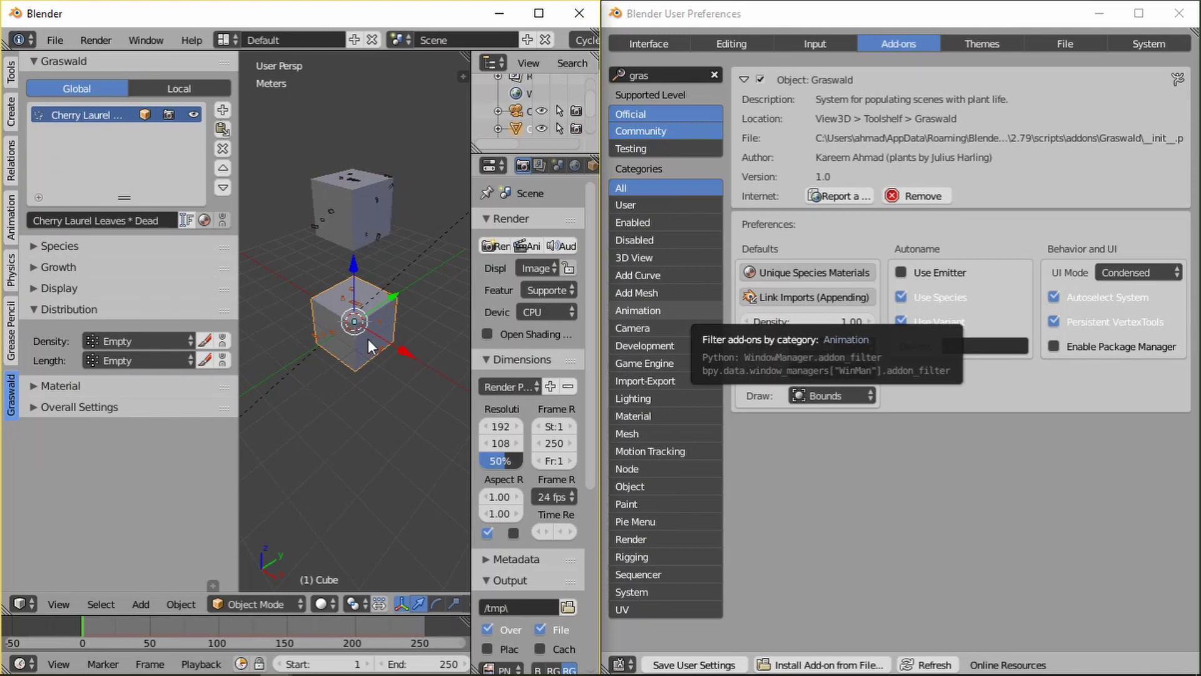
pyautogui.rightClick(362, 215)
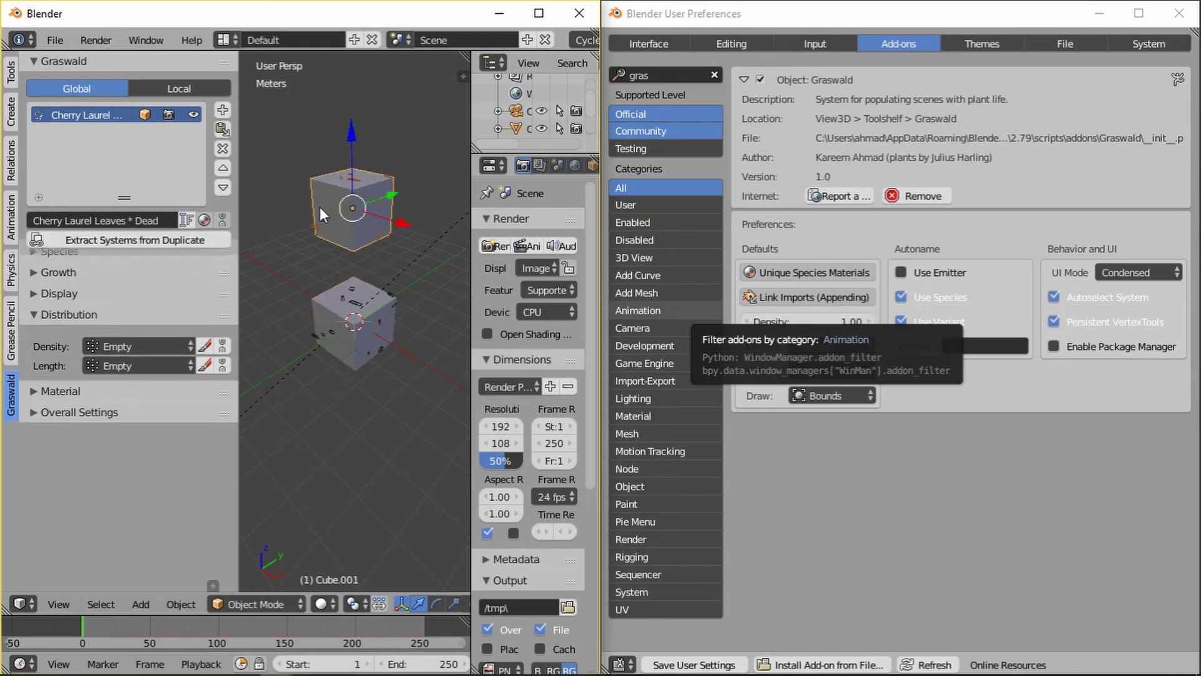
pyautogui.click(351, 332)
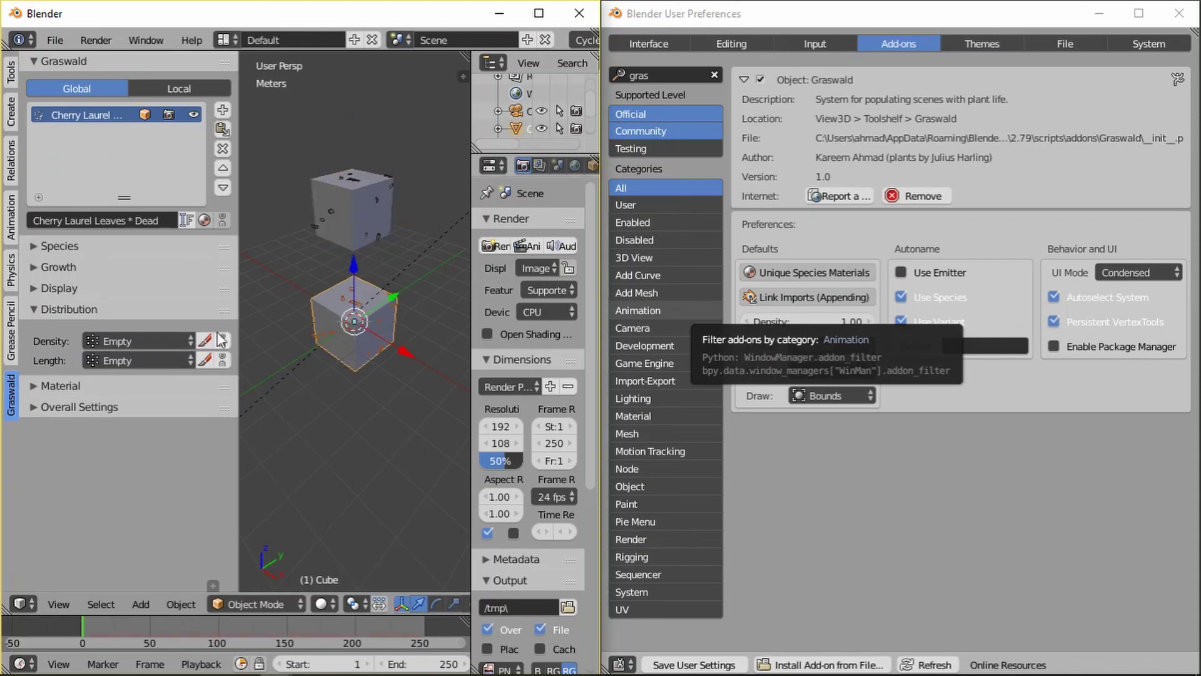
pyautogui.rightClick(322, 213)
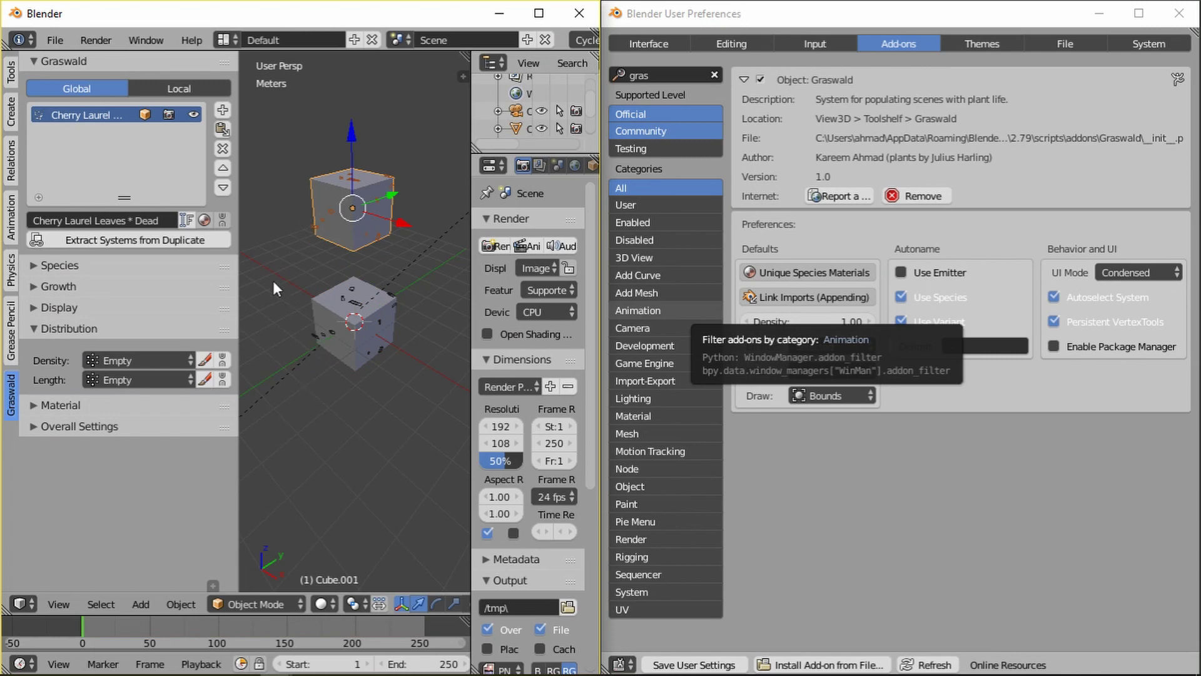
pyautogui.click(196, 241)
# Alternate the selection between the lower and upper cubes to examine which system Autoselect System highlights in the Global list.
pyautogui.rightClick(348, 294)
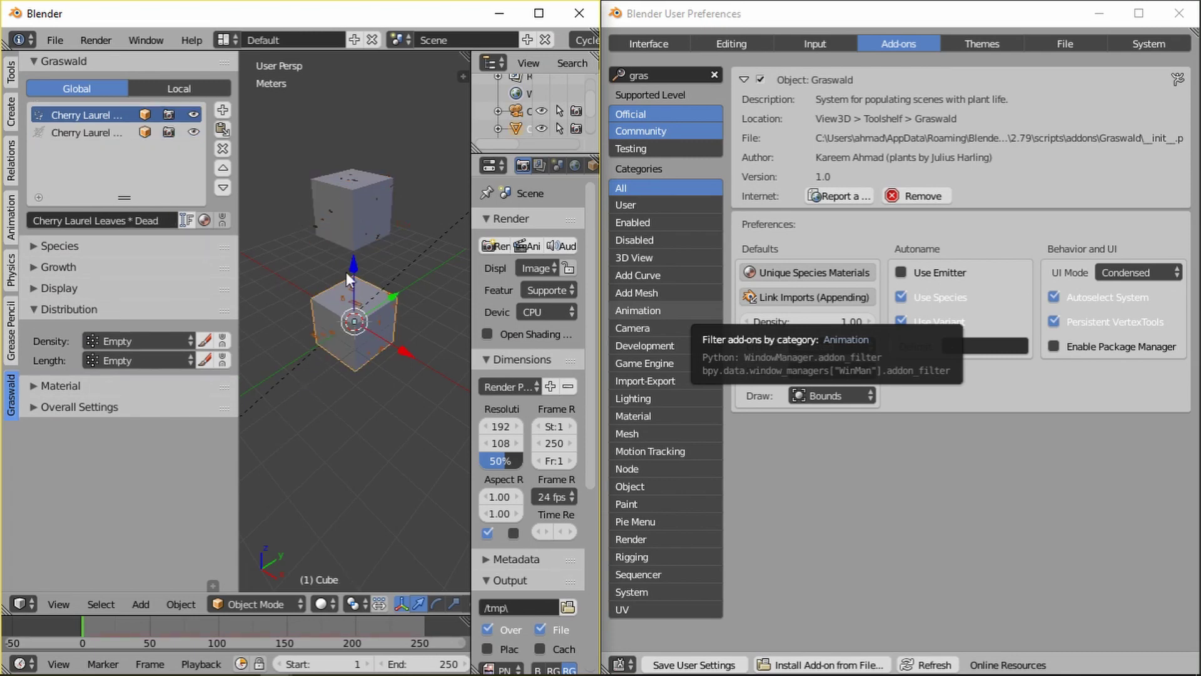
pyautogui.rightClick(351, 207)
pyautogui.rightClick(354, 322)
pyautogui.rightClick(359, 205)
pyautogui.rightClick(355, 323)
pyautogui.rightClick(343, 228)
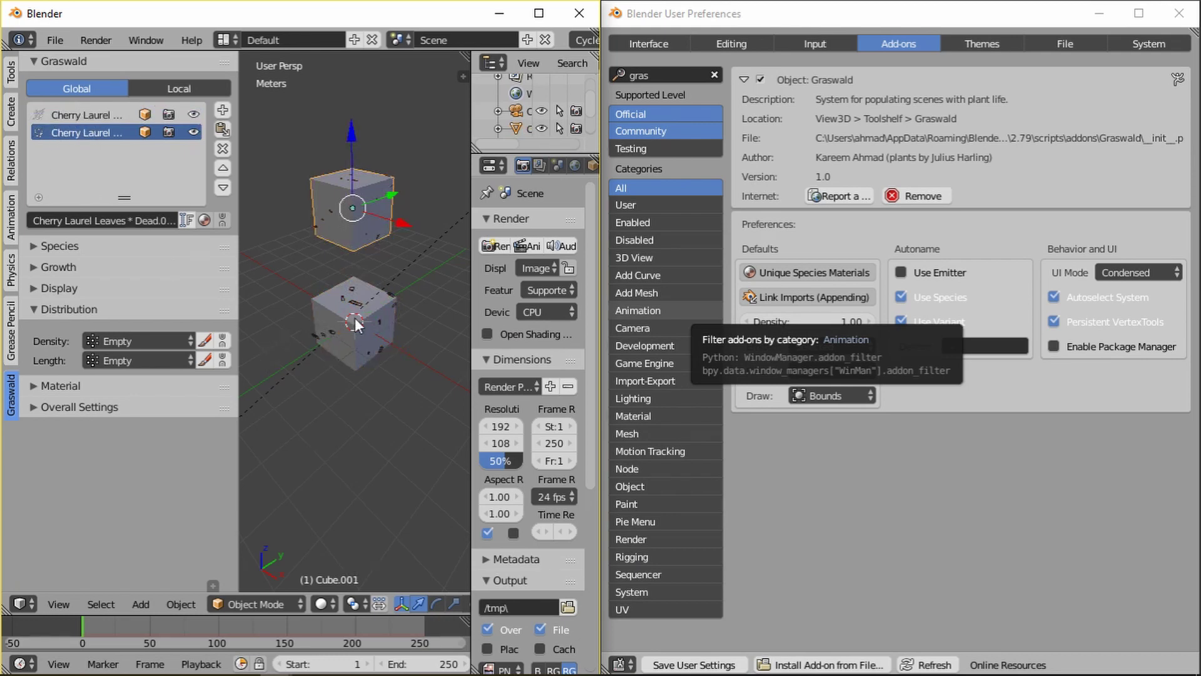
pyautogui.rightClick(355, 322)
pyautogui.rightClick(351, 206)
pyautogui.rightClick(354, 322)
pyautogui.rightClick(350, 208)
pyautogui.rightClick(348, 329)
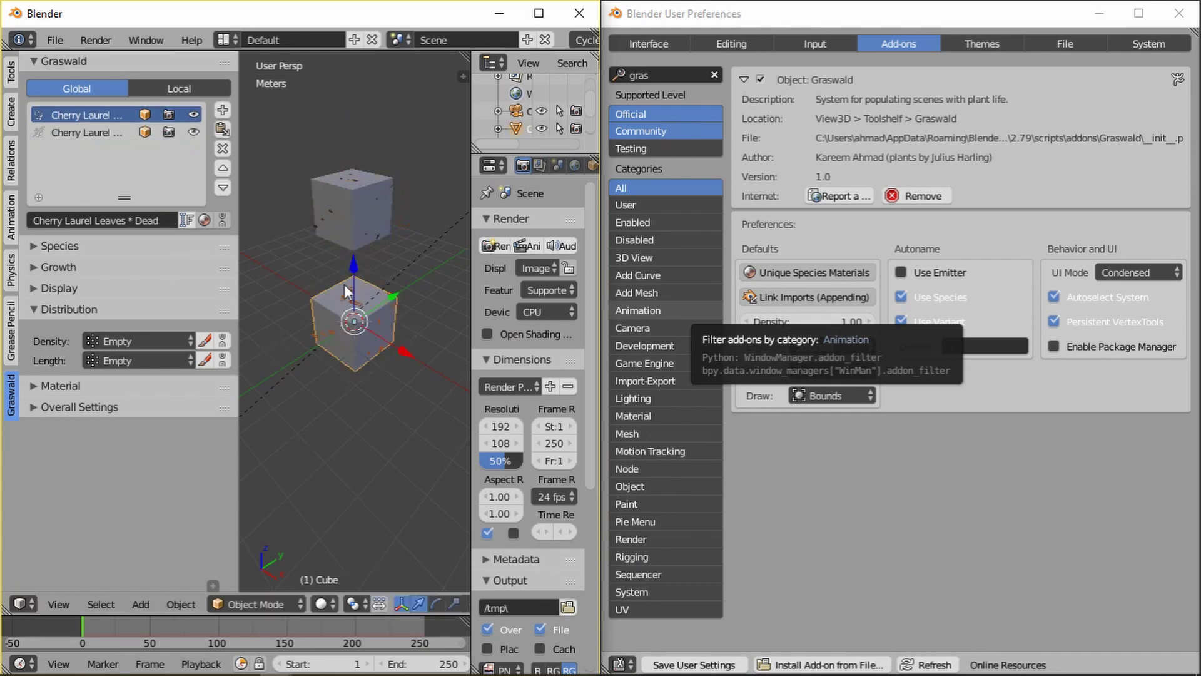
pyautogui.rightClick(324, 198)
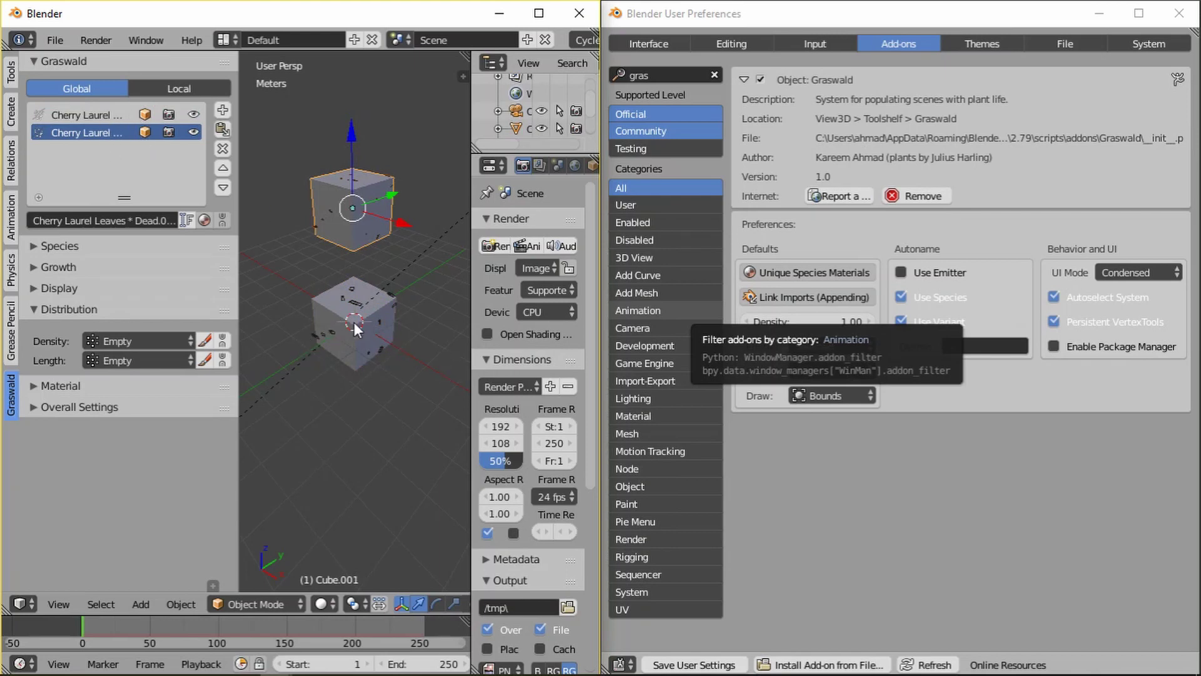
pyautogui.rightClick(341, 295)
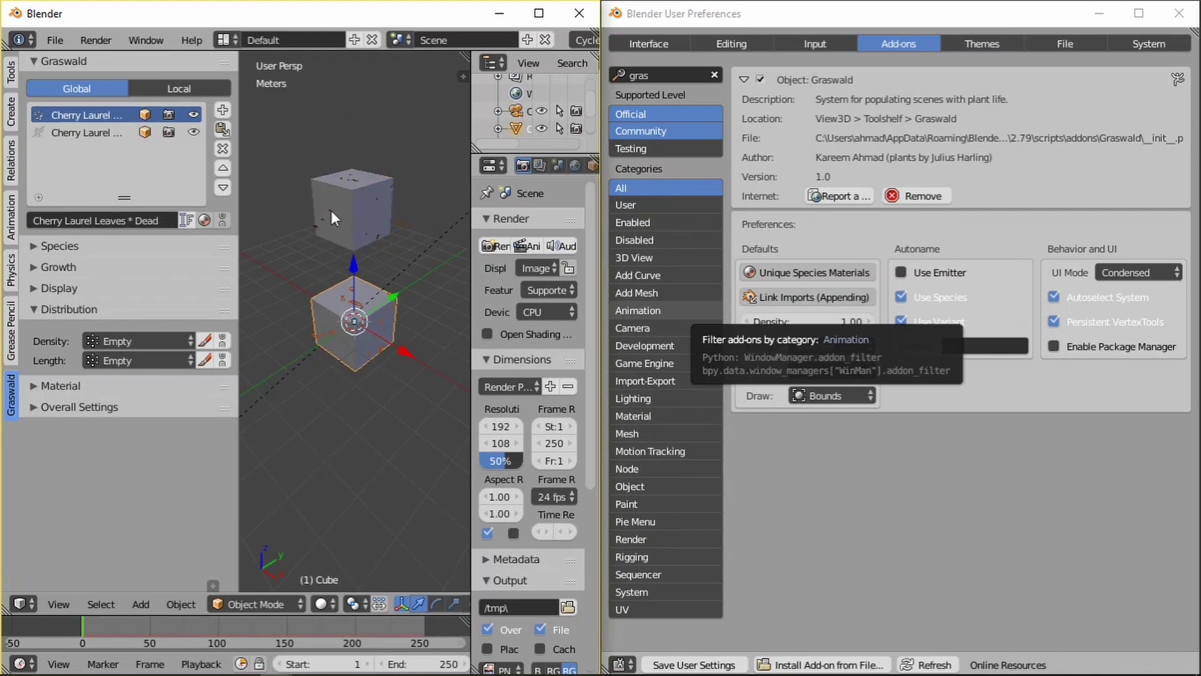
pyautogui.rightClick(350, 206)
pyautogui.rightClick(349, 318)
pyautogui.rightClick(359, 200)
pyautogui.rightClick(347, 302)
pyautogui.rightClick(336, 207)
pyautogui.rightClick(341, 323)
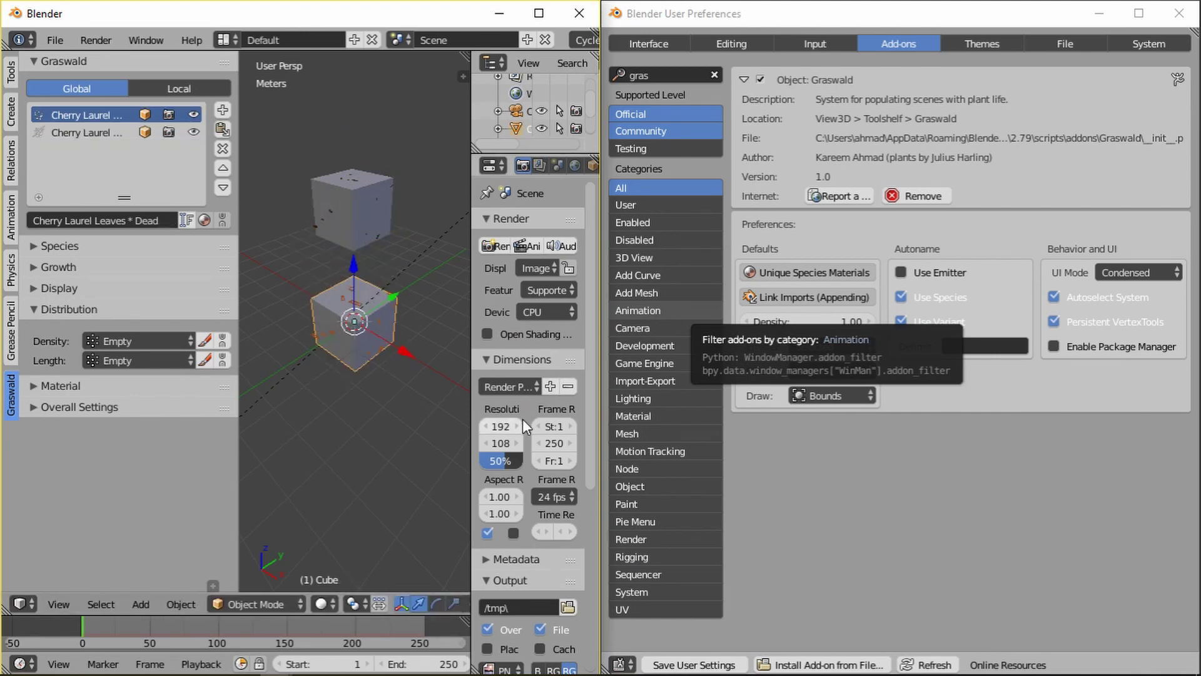
# Turn off Autoselect System and alternate the selection between the two cubes to check the active system in the list.
pyautogui.click(1087, 303)
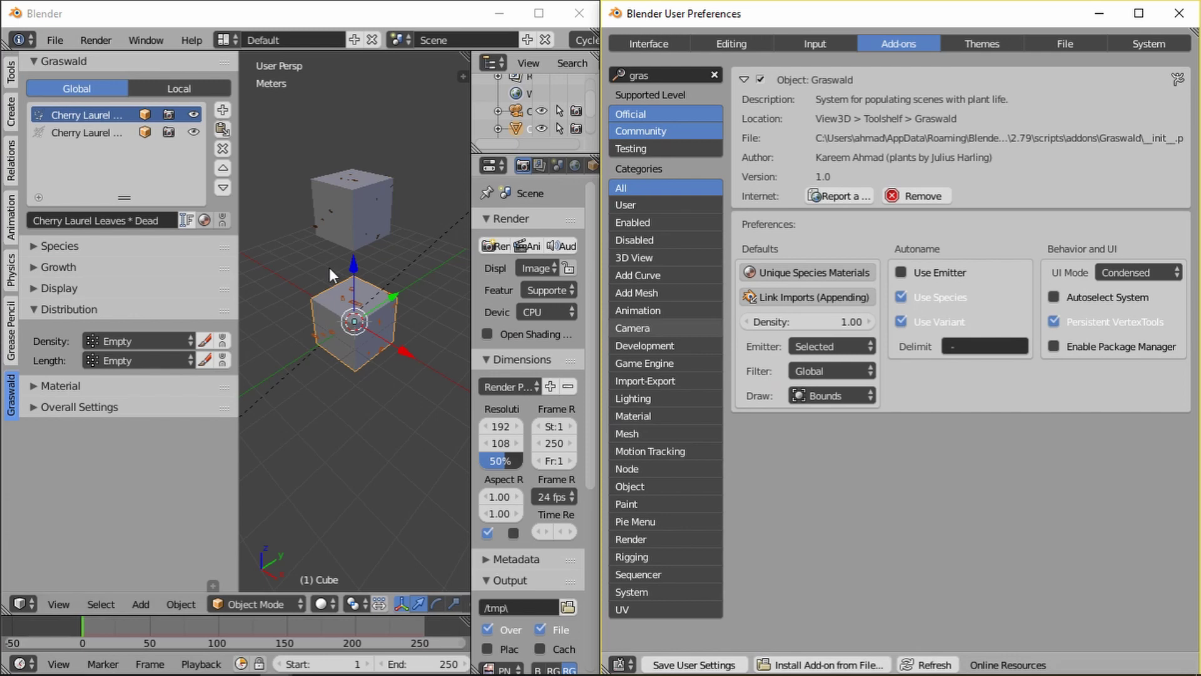
pyautogui.rightClick(329, 237)
pyautogui.rightClick(338, 313)
pyautogui.rightClick(330, 220)
pyautogui.rightClick(328, 332)
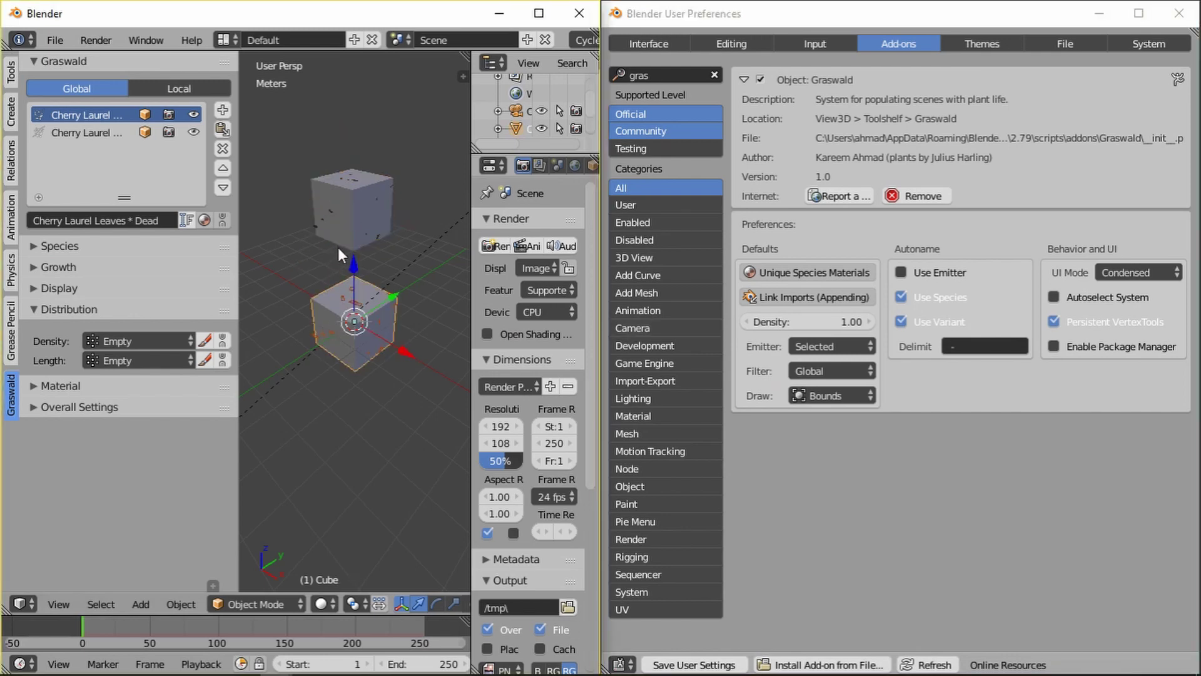
# Switch the selection between the lower and upper cubes once more to compare the active system with Autoselect System disabled.
pyautogui.rightClick(338, 246)
pyautogui.rightClick(340, 328)
pyautogui.rightClick(362, 211)
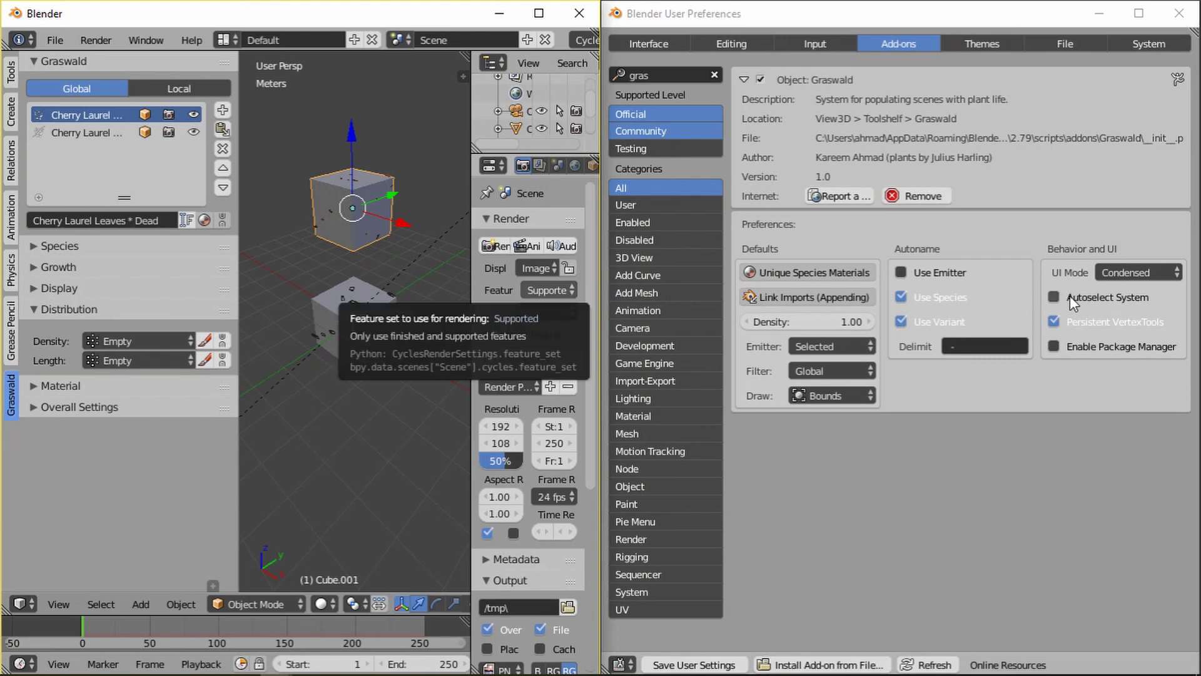
# Turn Autoselect System back on and alternate the selection between the cubes, finishing with the lower cube selected.
pyautogui.click(1055, 297)
pyautogui.rightClick(354, 316)
pyautogui.rightClick(340, 219)
pyautogui.rightClick(335, 344)
pyautogui.rightClick(341, 240)
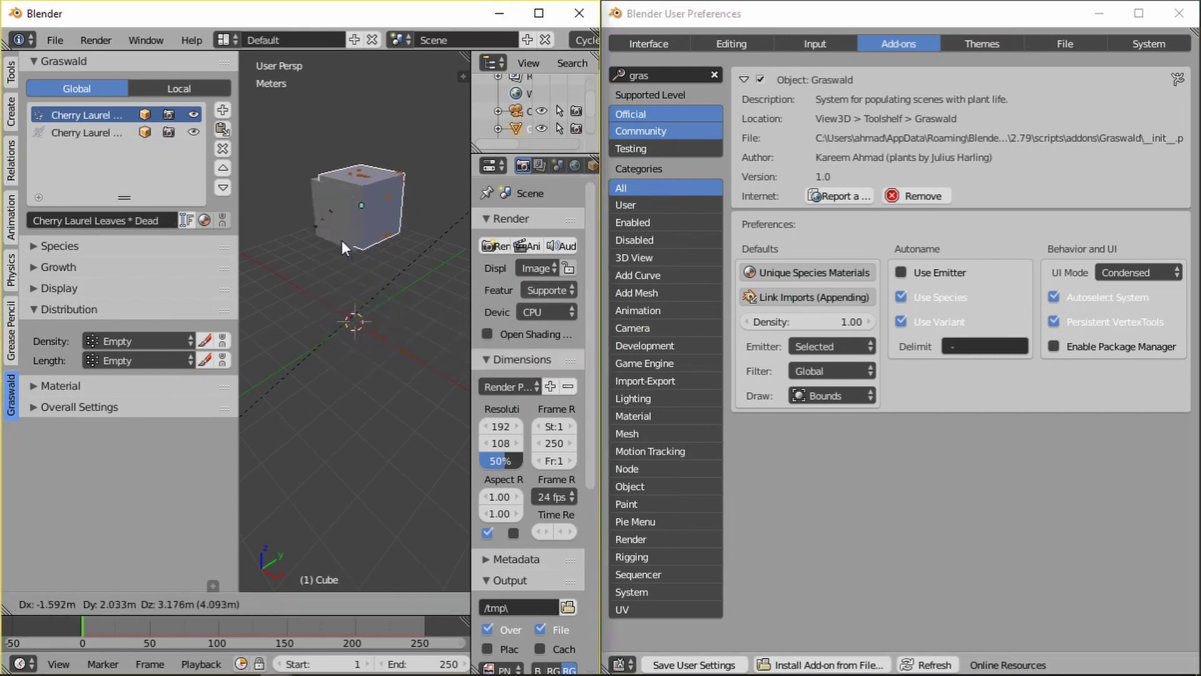
pyautogui.rightClick(347, 322)
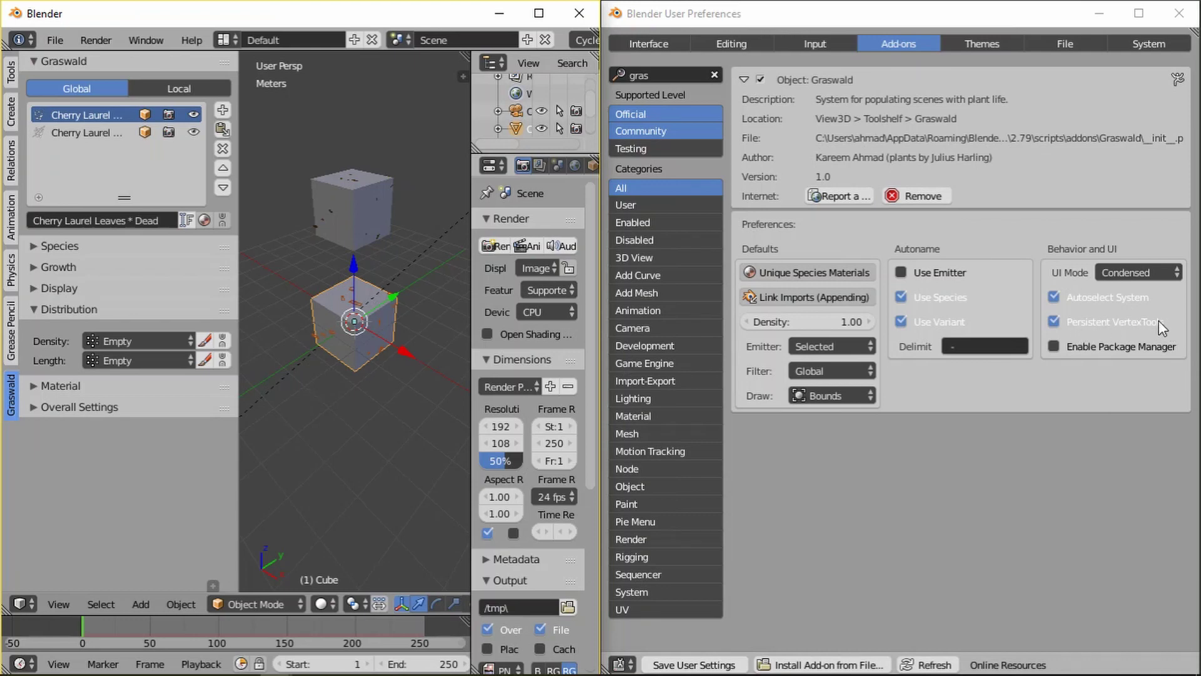
# Show the general object tools and expand Graswald Vertex Tools to reveal its system list and the Density and Length groups.
pyautogui.keyDown('ctrl'); pyautogui.scroll(6, 24, 355); pyautogui.keyUp('ctrl')
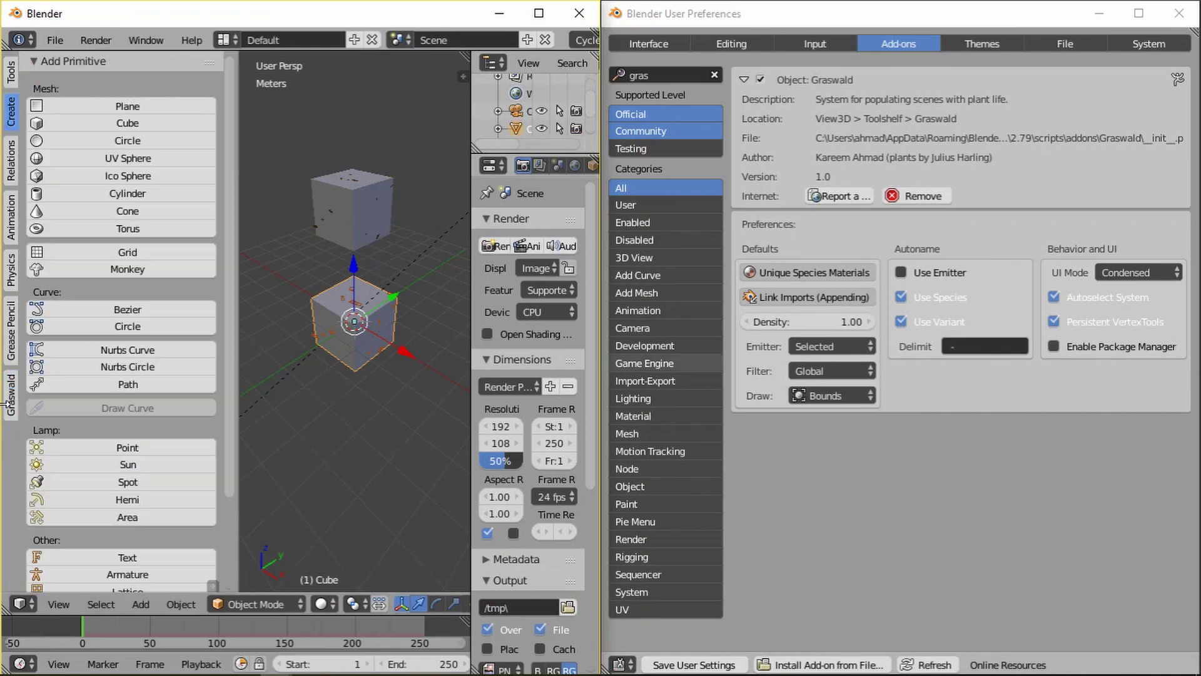
pyautogui.click(113, 424)
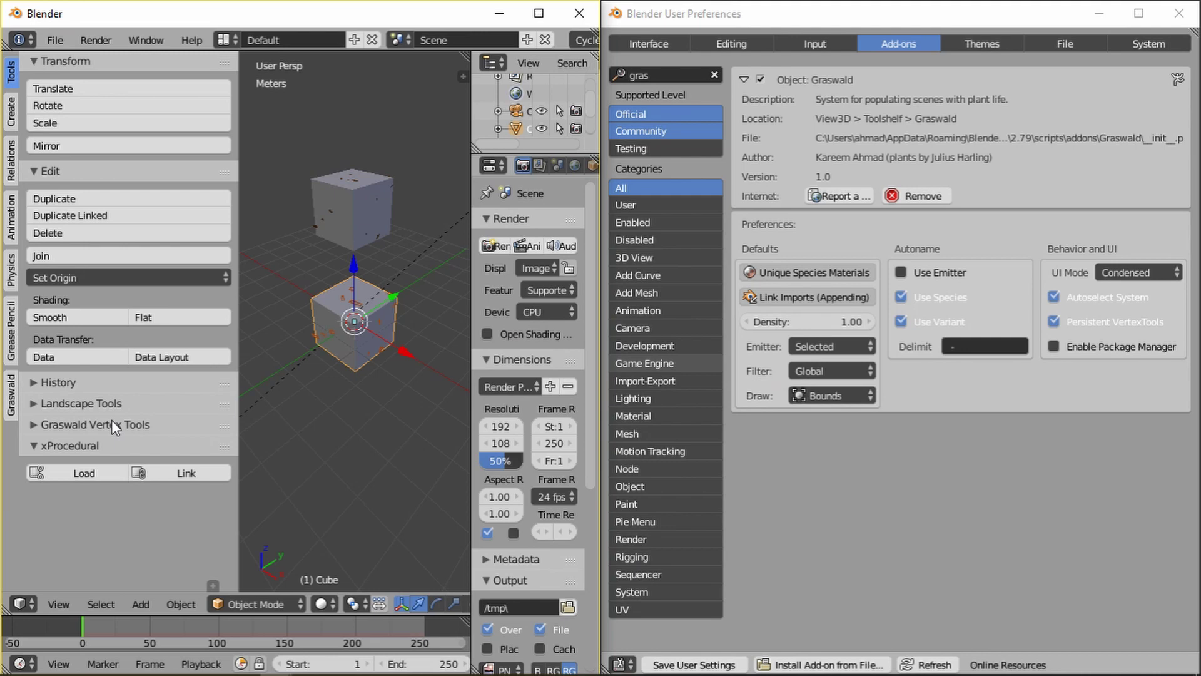
pyautogui.click(116, 424)
pyautogui.scroll(-2, 99, 516)
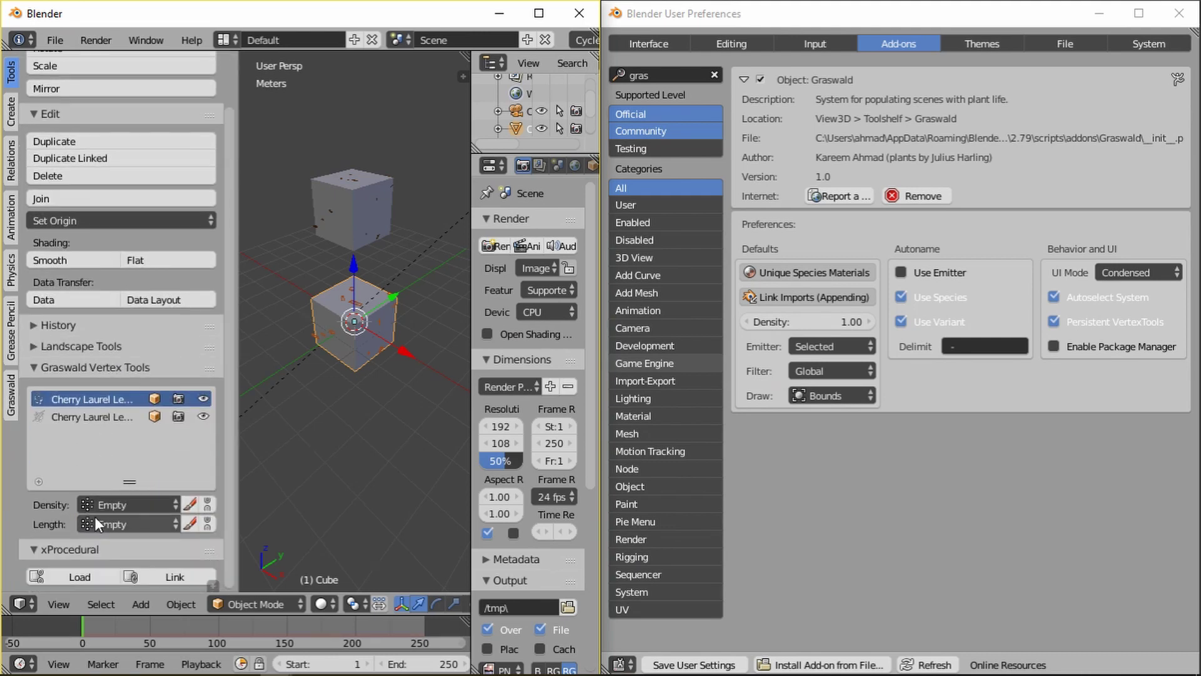
pyautogui.scroll(1, 98, 516)
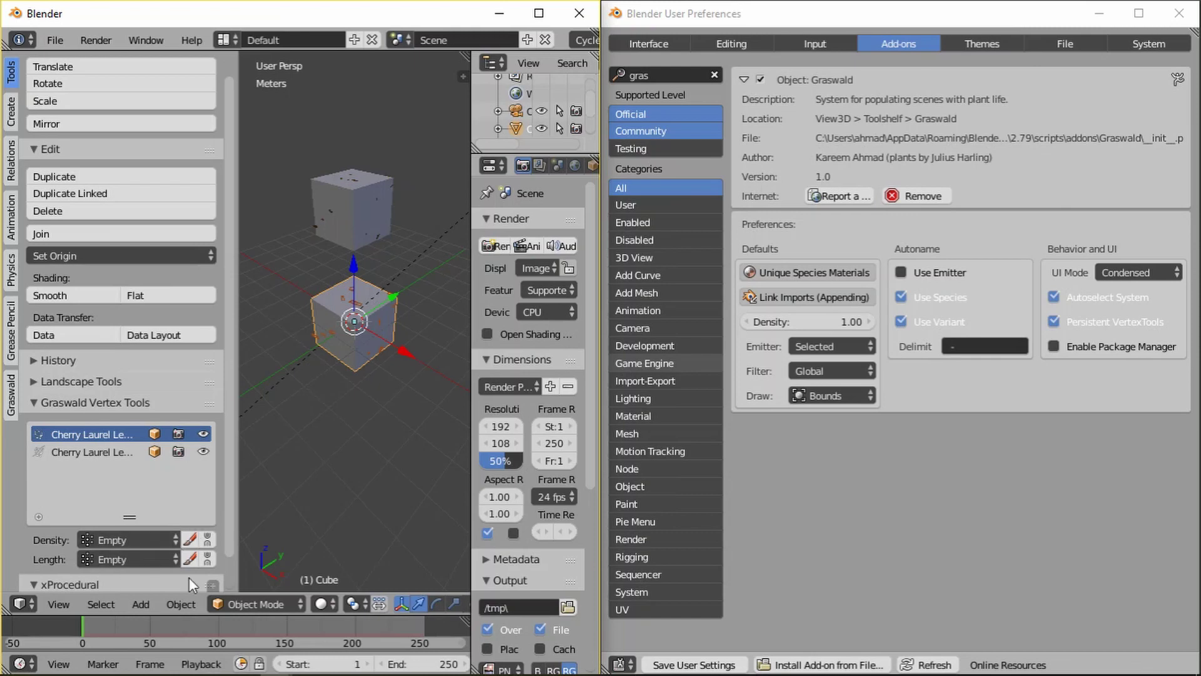
pyautogui.click(103, 453)
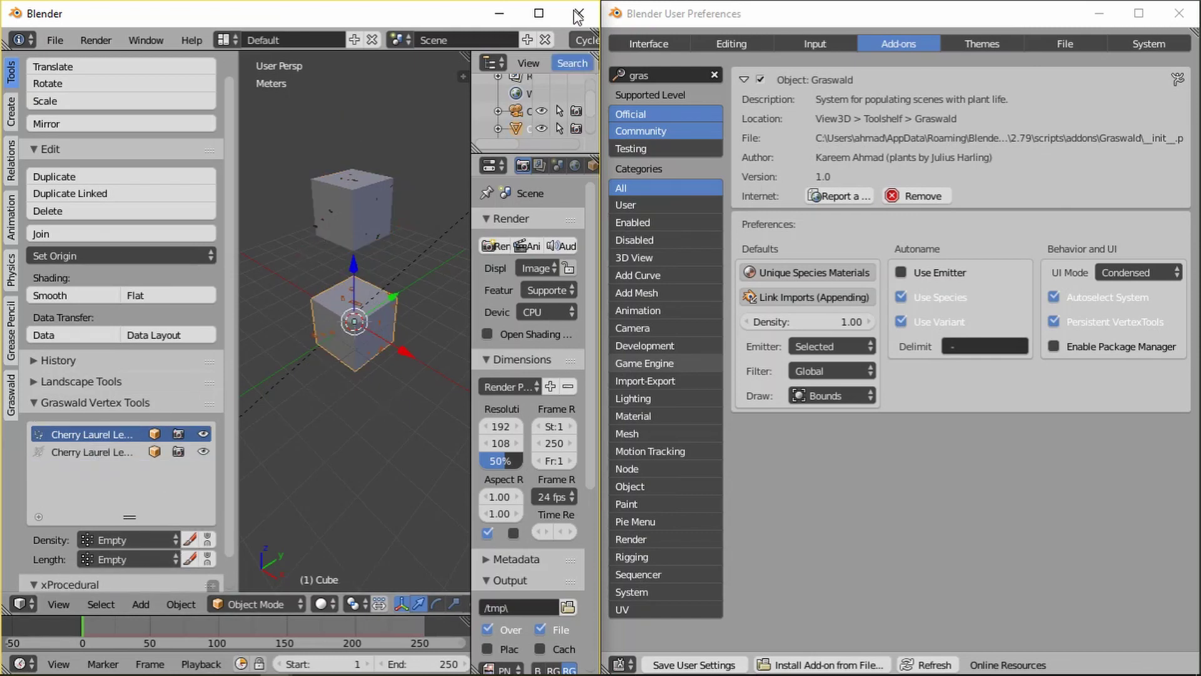
# Maximize the main Blender window and weight-paint a new density group on the front of the lower cube.
pyautogui.click(538, 13)
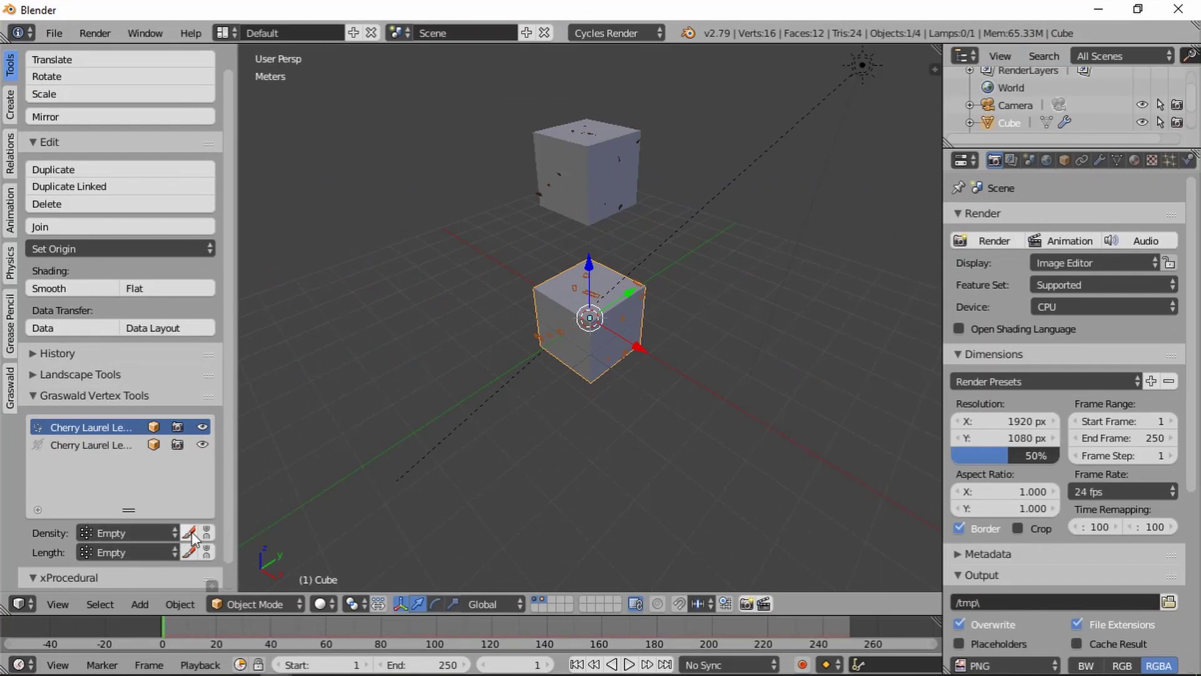
pyautogui.click(189, 533)
pyautogui.scroll(3, 583, 339)
pyautogui.moveTo(583, 340); pyautogui.dragTo(568, 335)
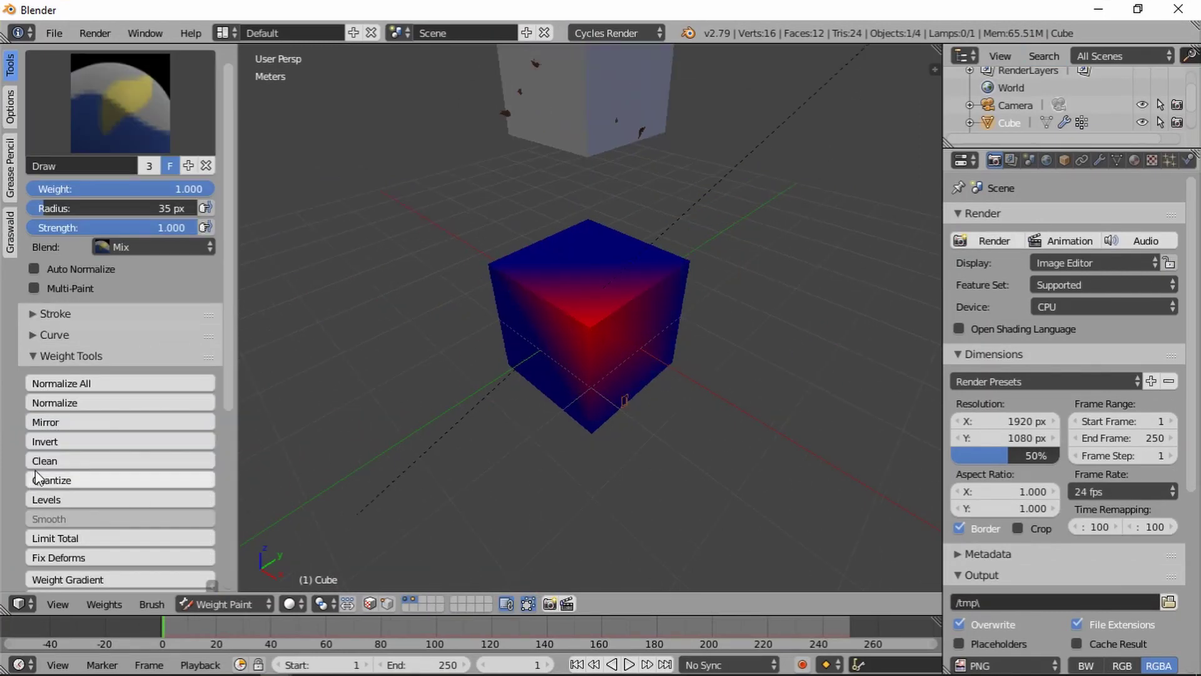
# Activate the second Cherry Laurel system in Graswald Vertex Tools and paint density weight on the upper cube.
pyautogui.scroll(-8, 73, 508)
pyautogui.click(111, 417)
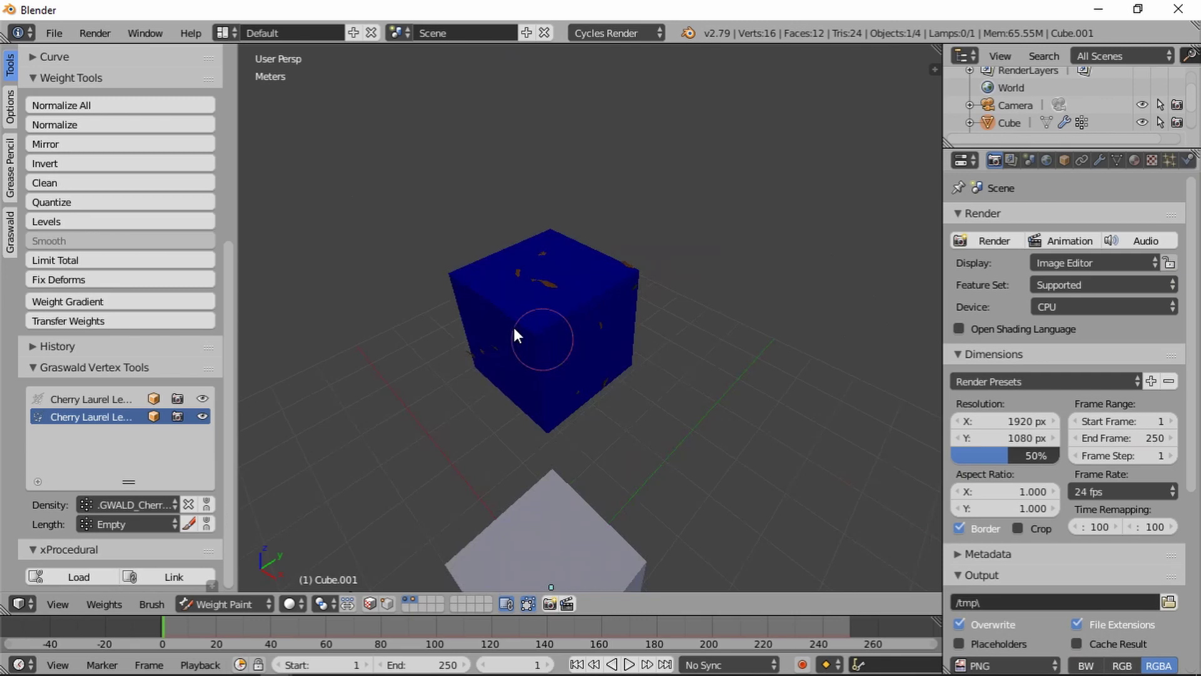
pyautogui.moveTo(513, 328)
pyautogui.mouseDown()
pyautogui.moveTo(567, 337)
pyautogui.moveTo(626, 326)
pyautogui.moveTo(475, 286)
pyautogui.mouseUp()
pyautogui.press('Home')
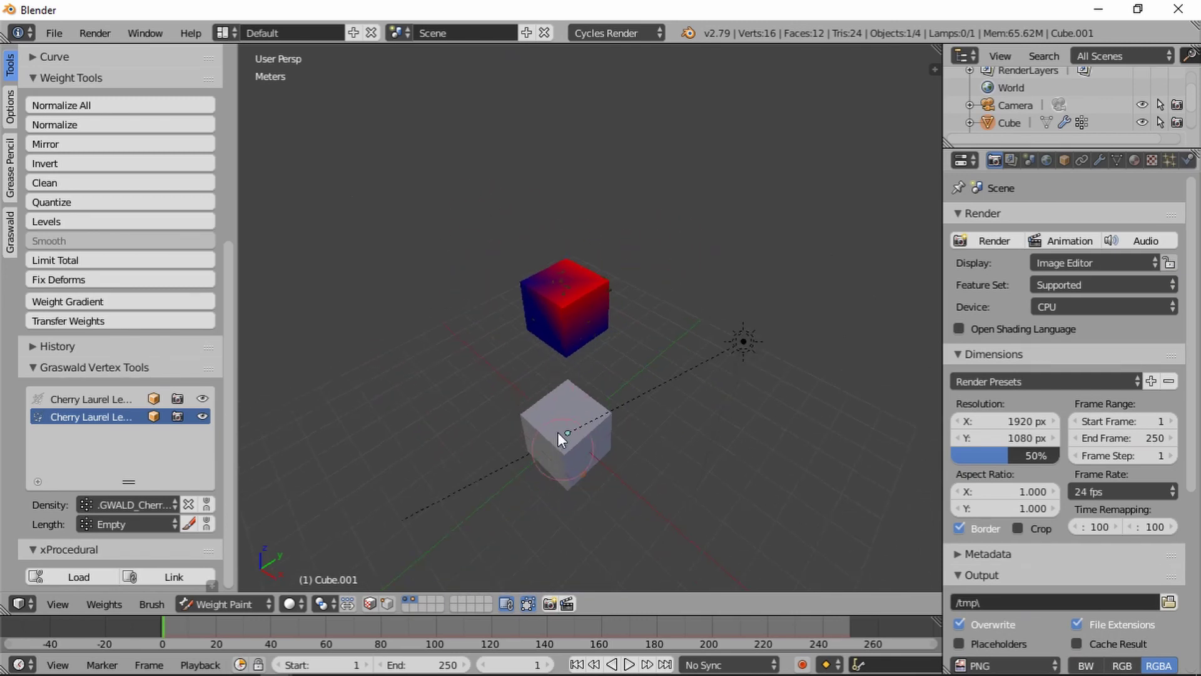
# Reactivate the first Cherry Laurel system and paint more density weight on the other sides of the lower cube.
pyautogui.click(120, 399)
pyautogui.moveTo(351, 375)
pyautogui.mouseDown(button='middle')
pyautogui.moveTo(515, 363)
pyautogui.moveTo(642, 293)
pyautogui.mouseUp(button='middle')
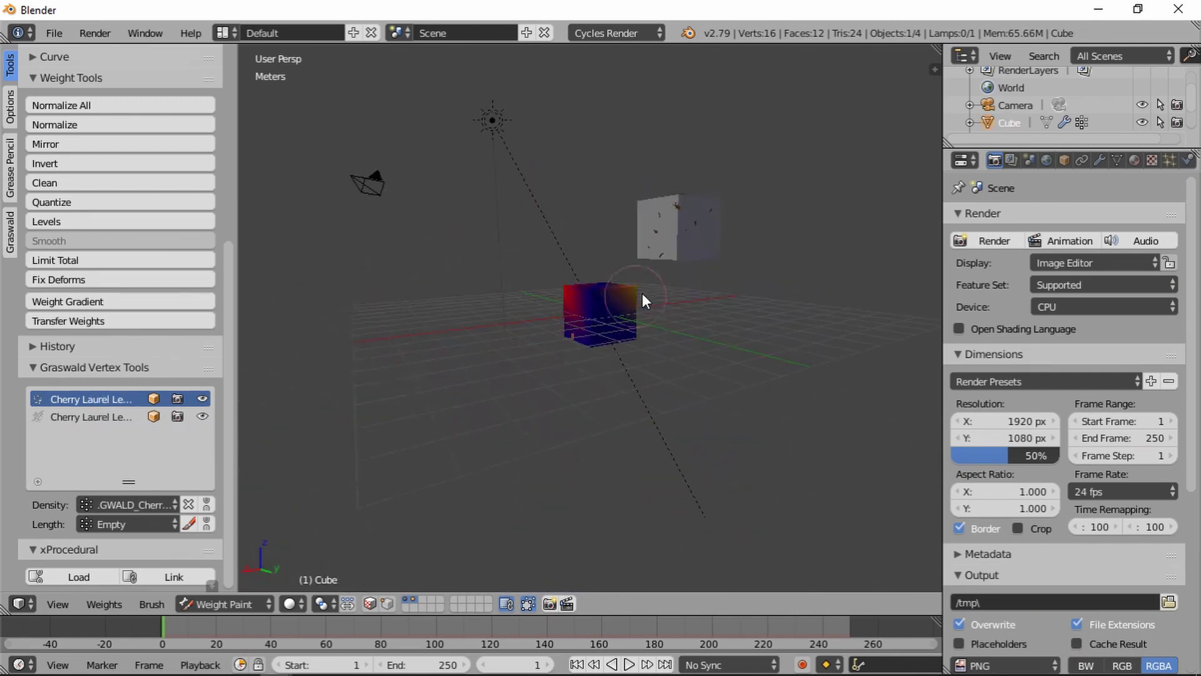
pyautogui.moveTo(556, 373); pyautogui.dragTo(226, 493, button='middle')
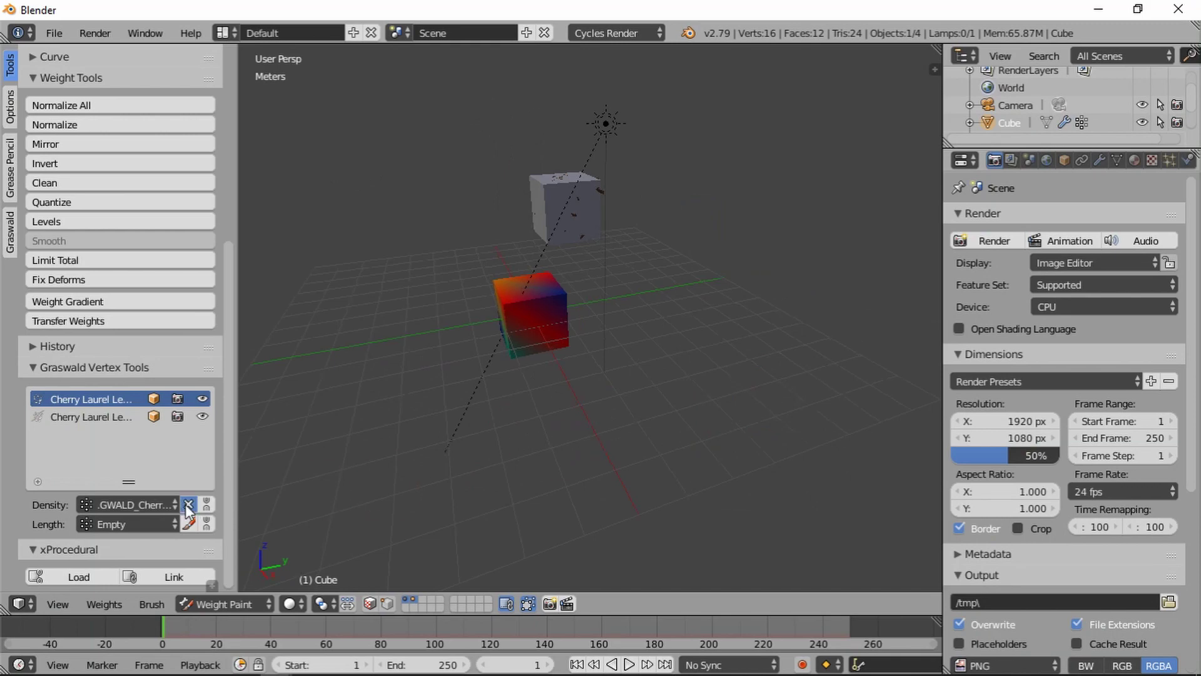
# Leave weight painting and return the lower cube to Object Mode.
pyautogui.hotkey('ctrl', 'Tab')
pyautogui.scroll(6, 611, 276)
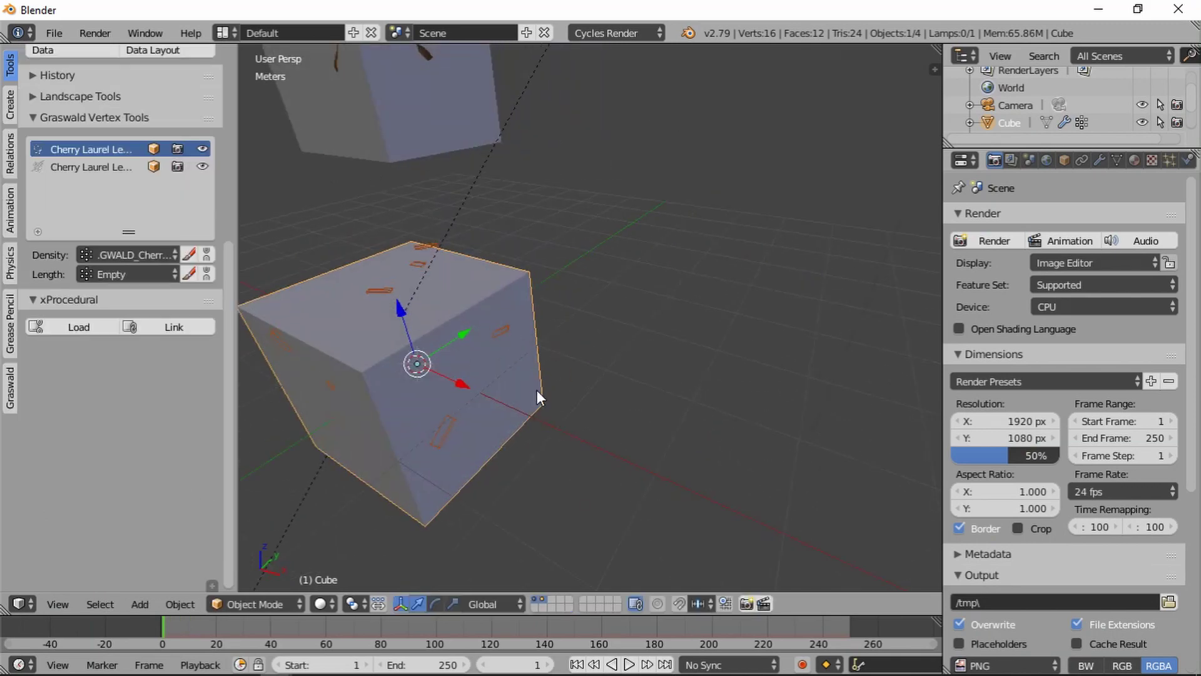
pyautogui.scroll(-5, 476, 388)
pyautogui.scroll(3, 550, 397)
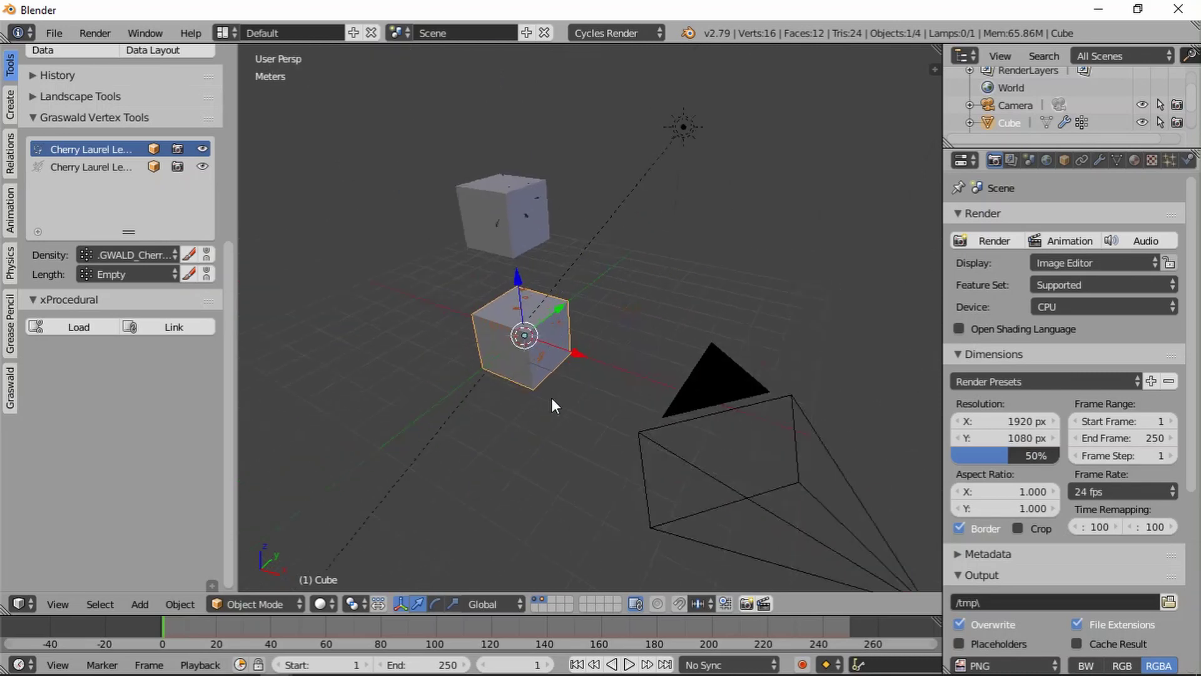
# Reopen the User Preferences beside the main window, show the Graswald settings and widen the main window.
pyautogui.hotkey('ctrl', 'alt', 'u')
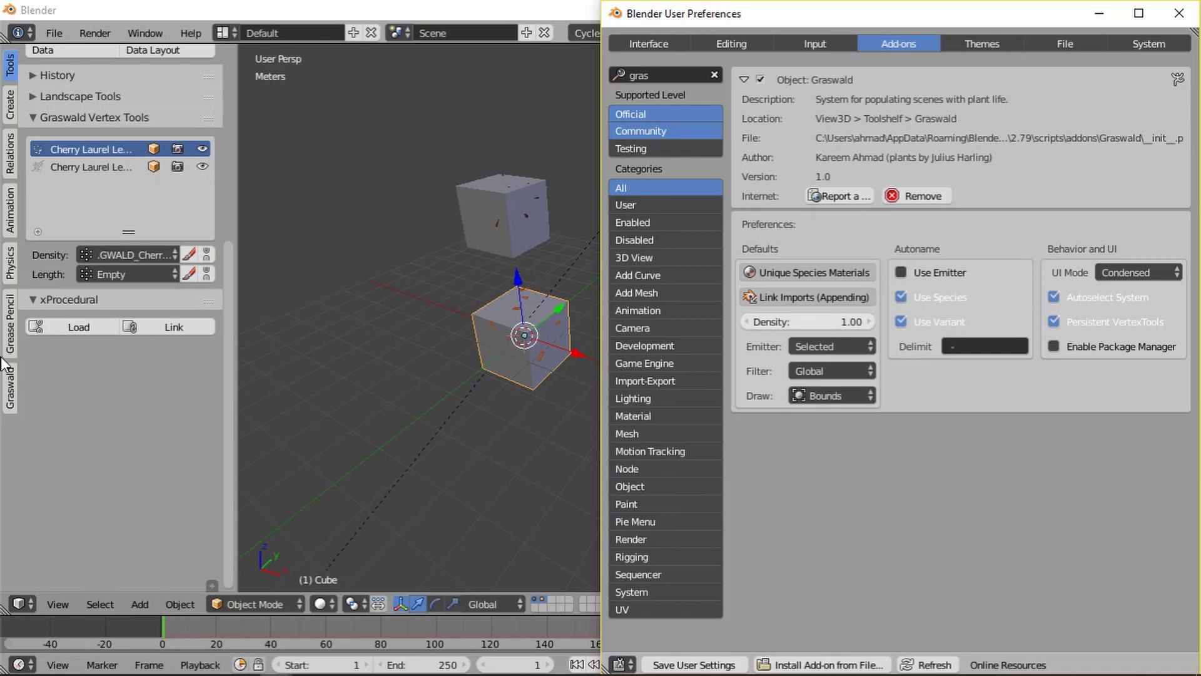
pyautogui.click(15, 393)
pyautogui.hotkey('alt', 'Tab')
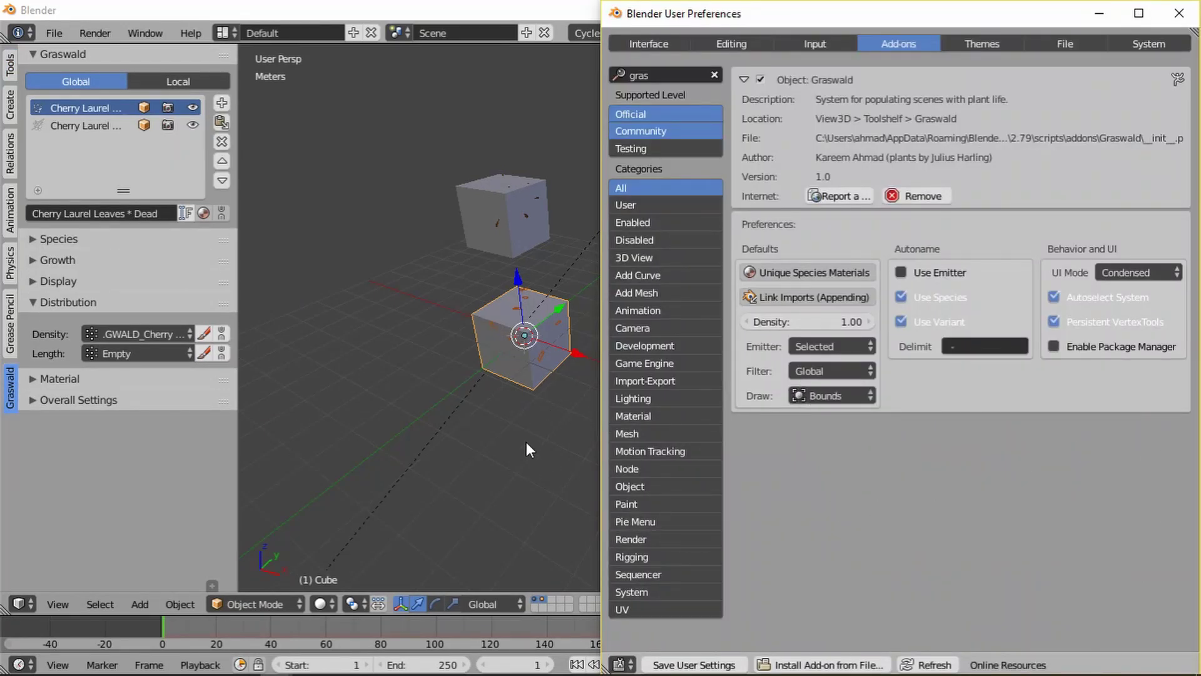
pyautogui.click(508, 67)
pyautogui.press('super+Left')
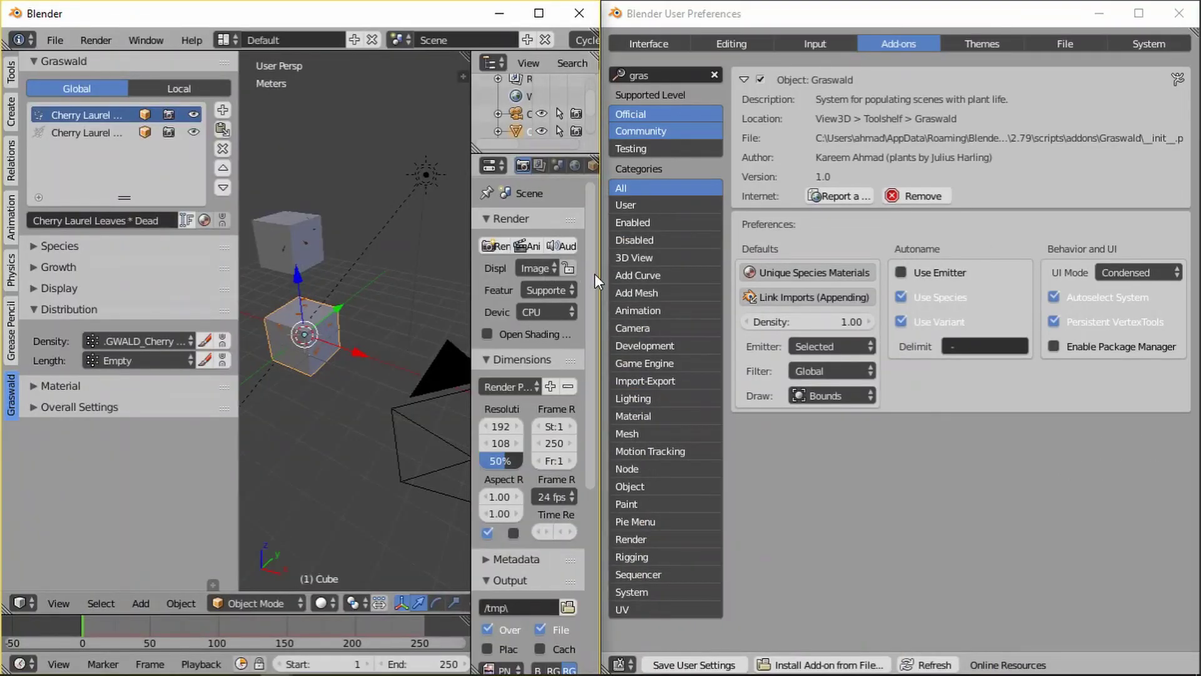
pyautogui.moveTo(603, 276)
pyautogui.moveTo(604, 277); pyautogui.dragTo(745, 277)
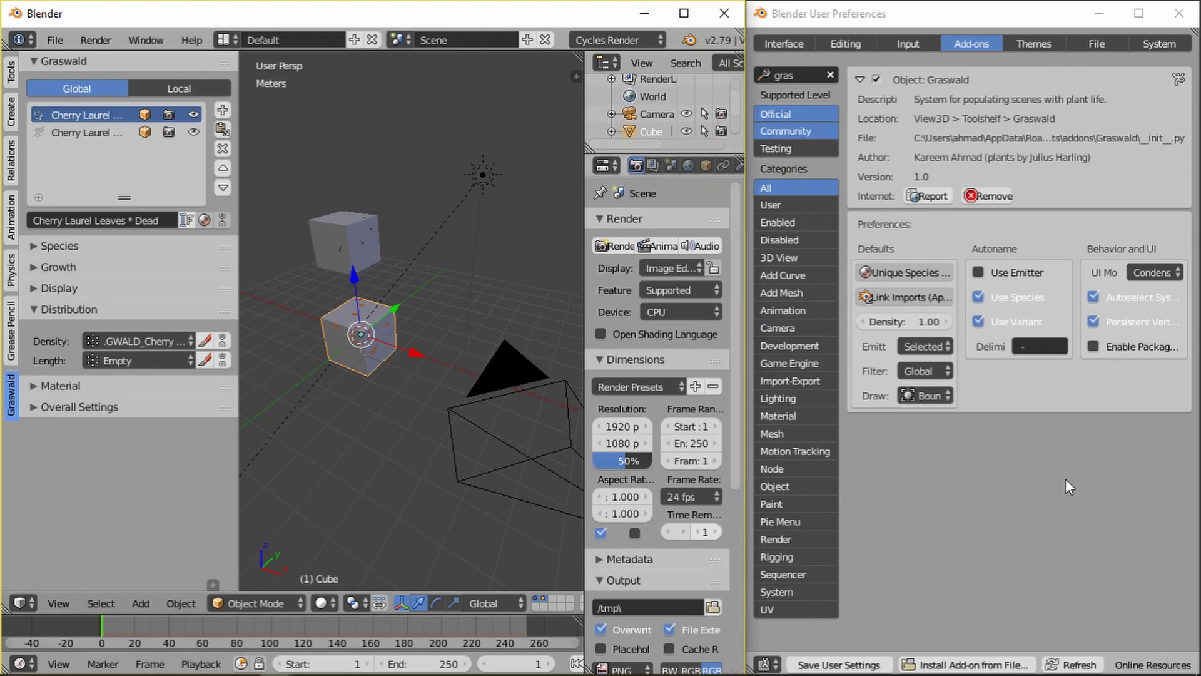
# Remove both Cherry Laurel systems from the Global list and delete the upper cube, keeping the lower cube selected.
pyautogui.click(223, 148)
pyautogui.click(223, 149)
pyautogui.rightClick(352, 240)
pyautogui.hotkey('ctrl', 'Tab')
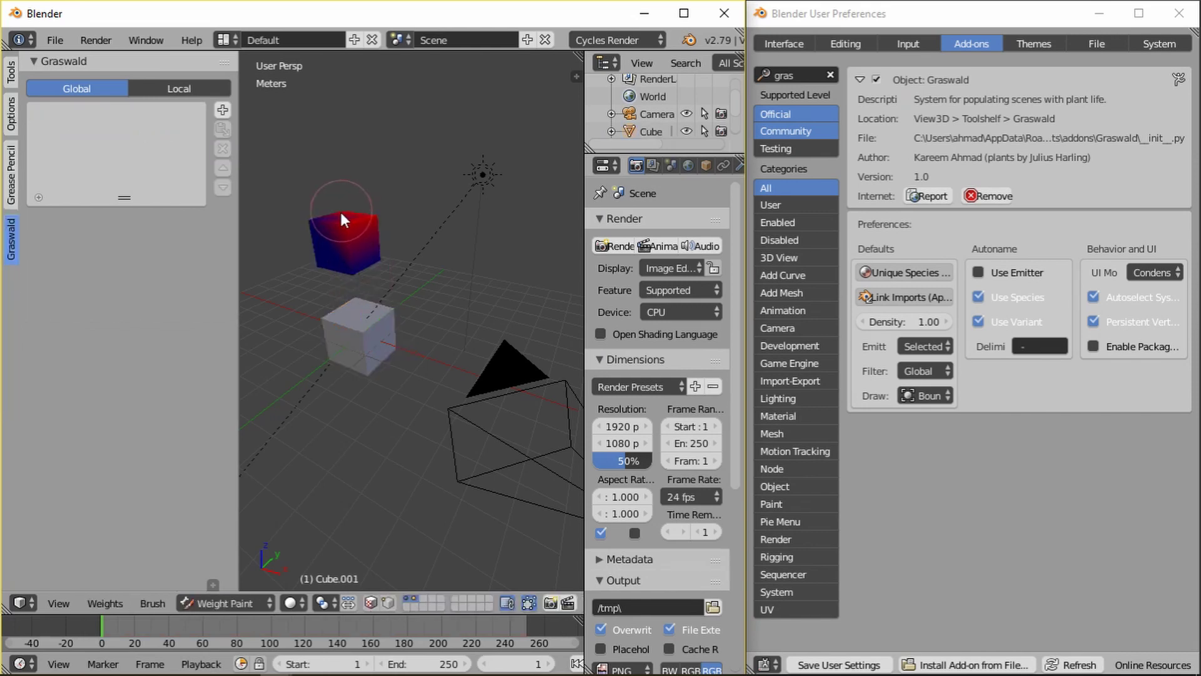
pyautogui.click(264, 603)
pyautogui.click(254, 582)
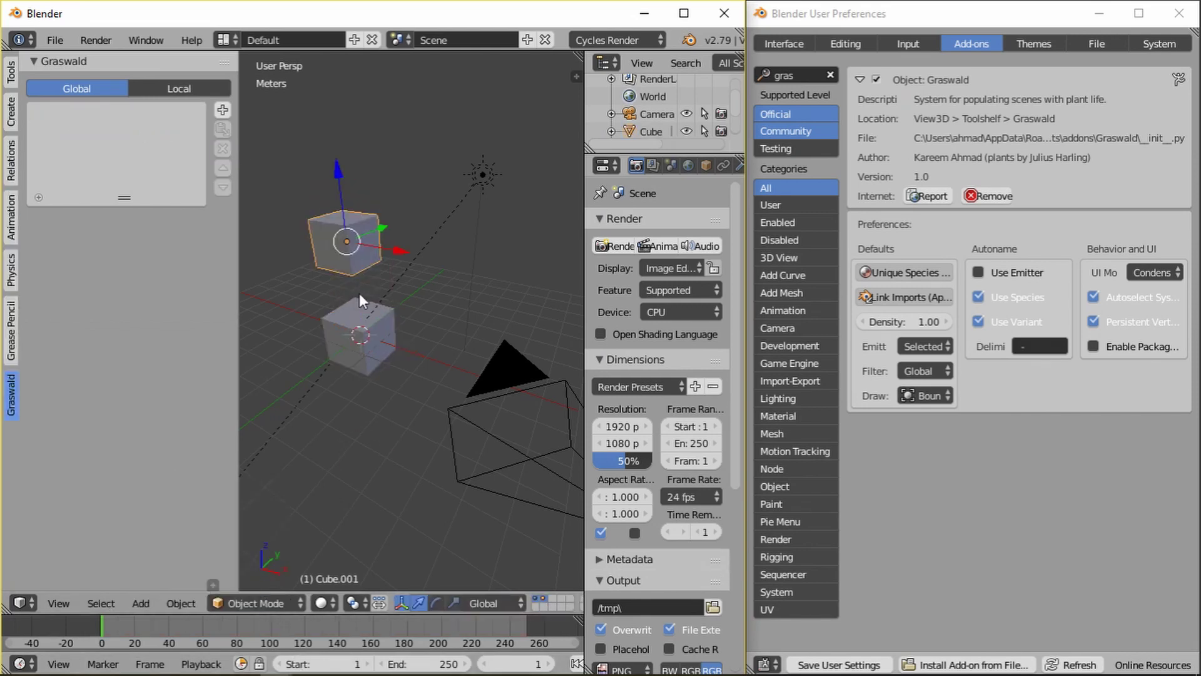
pyautogui.press('x')
pyautogui.click(359, 298)
pyautogui.rightClick(386, 323)
# Enable the Package Manager in the Graswald preferences, then frame the cube in an orthographic view.
pyautogui.moveTo(470, 330); pyautogui.dragTo(326, 348, button='middle')
pyautogui.click(1095, 346)
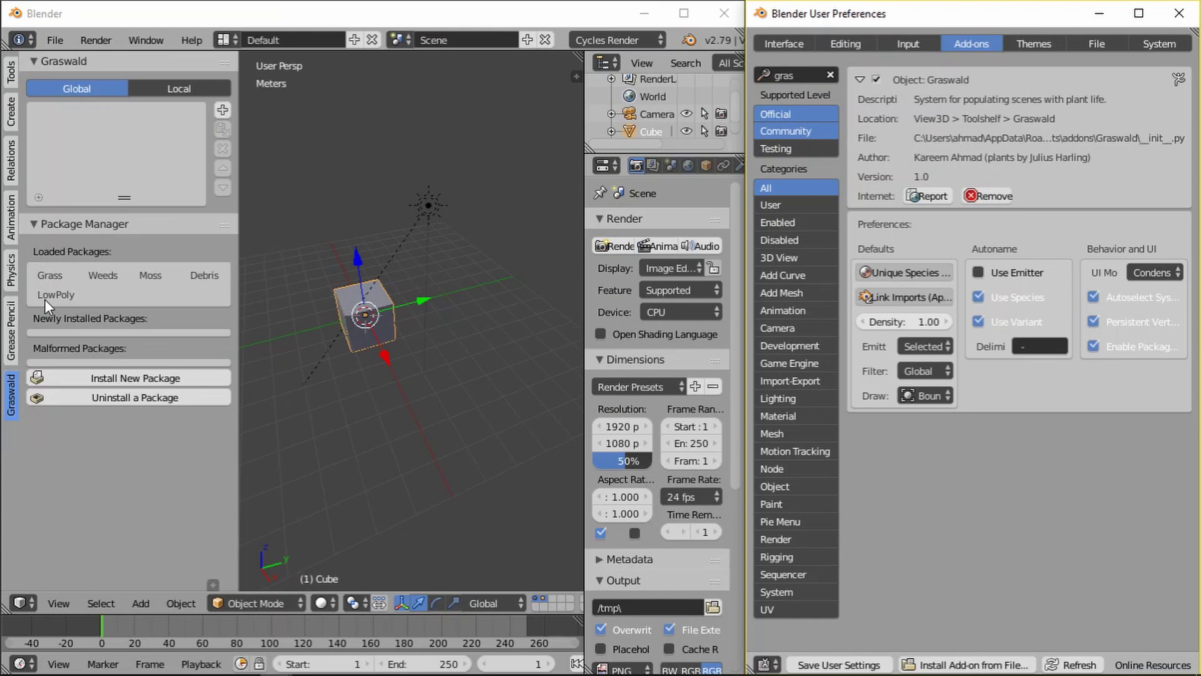
pyautogui.scroll(3, 337, 354)
pyautogui.moveTo(336, 354); pyautogui.dragTo(411, 343, button='middle')
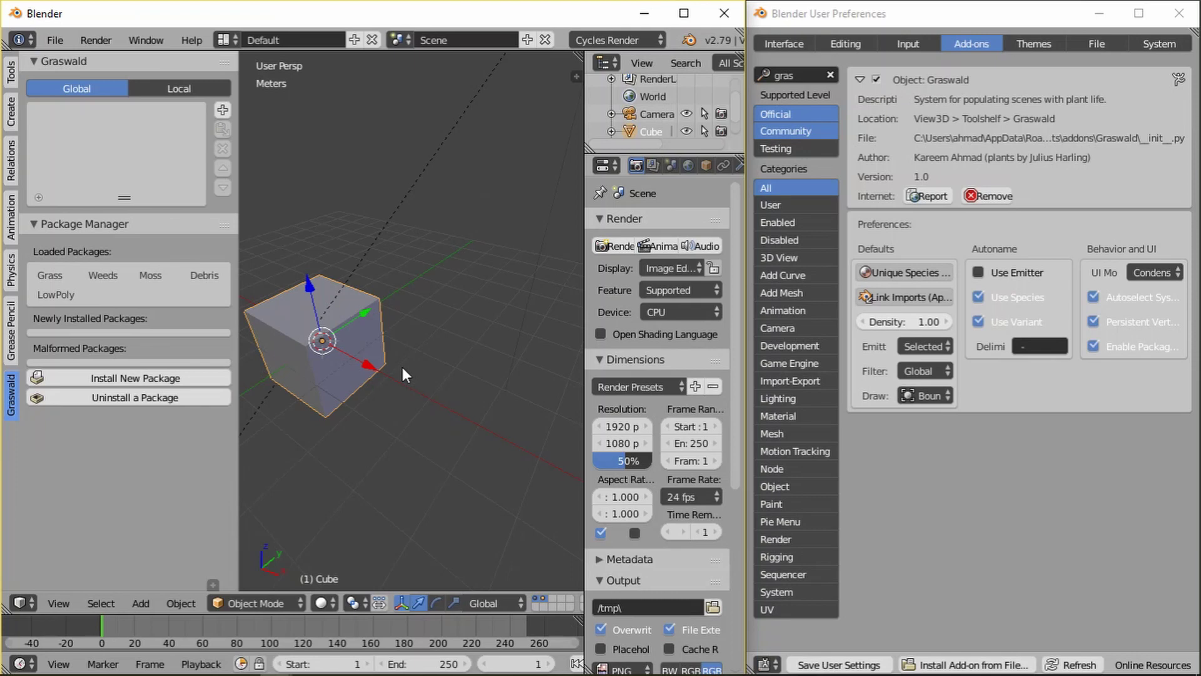
pyautogui.press('KP_Decimal')
pyautogui.scroll(-4, 403, 369)
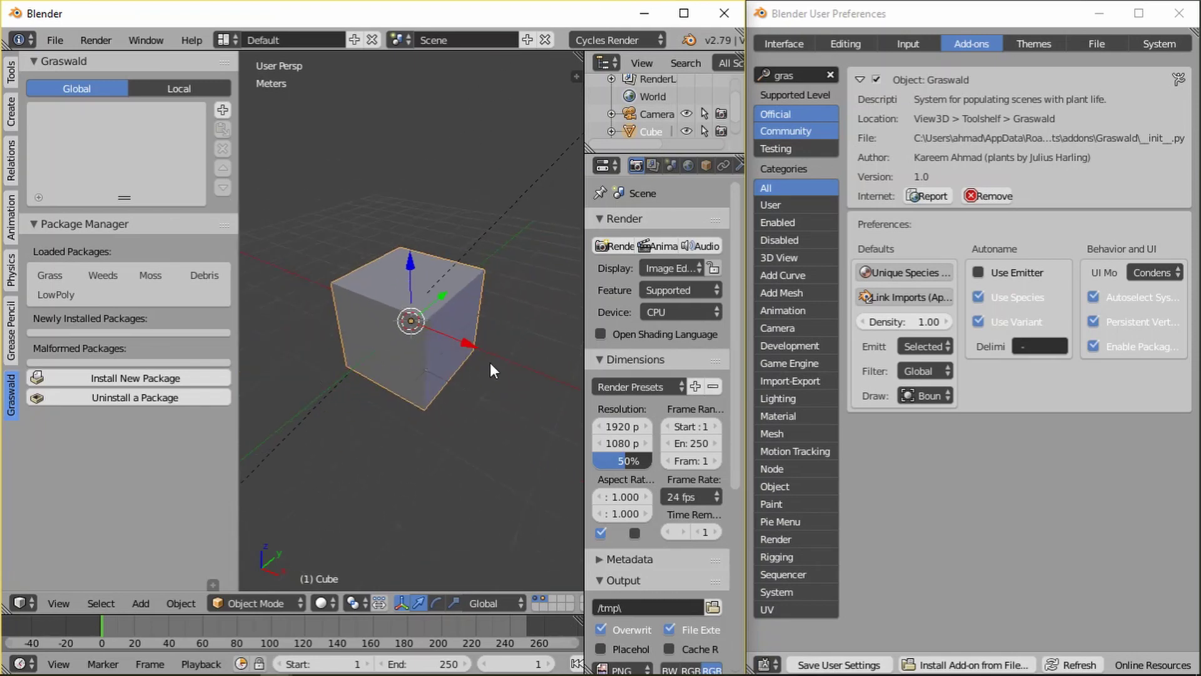
pyautogui.press('KP_5')
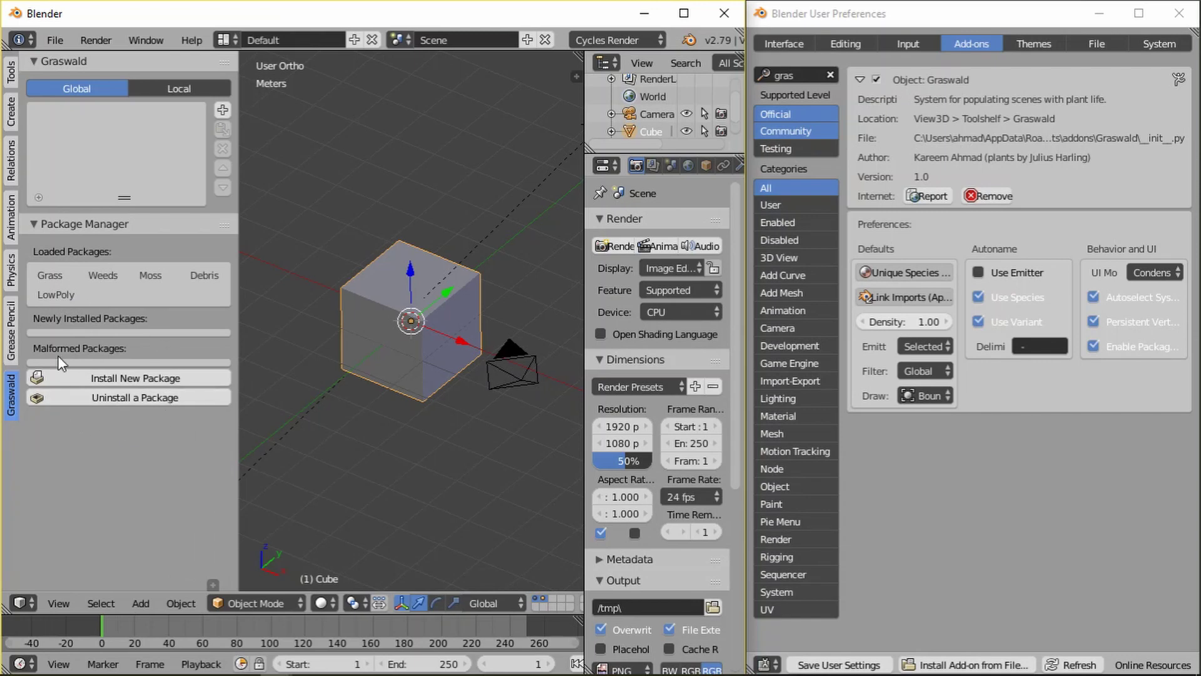
# Add a new Graswald system to the cube, then collapse the Distribution settings and expand the Species settings.
pyautogui.click(222, 110)
pyautogui.click(114, 247)
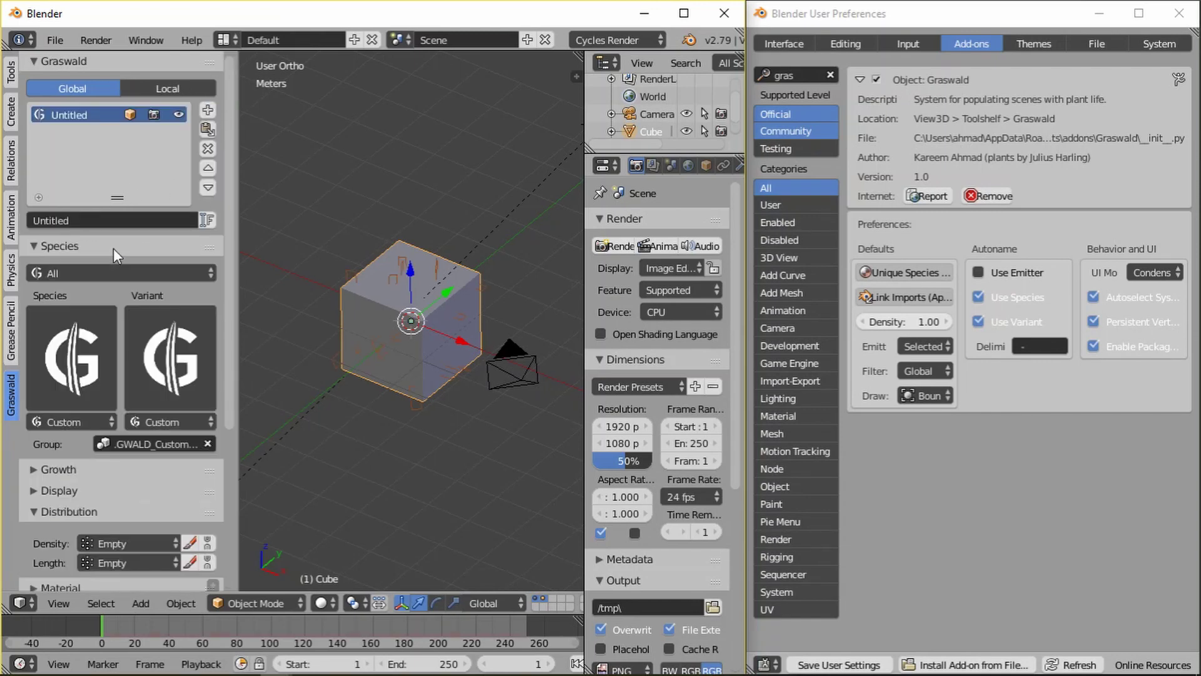
pyautogui.click(110, 250)
pyautogui.click(66, 379)
pyautogui.click(67, 381)
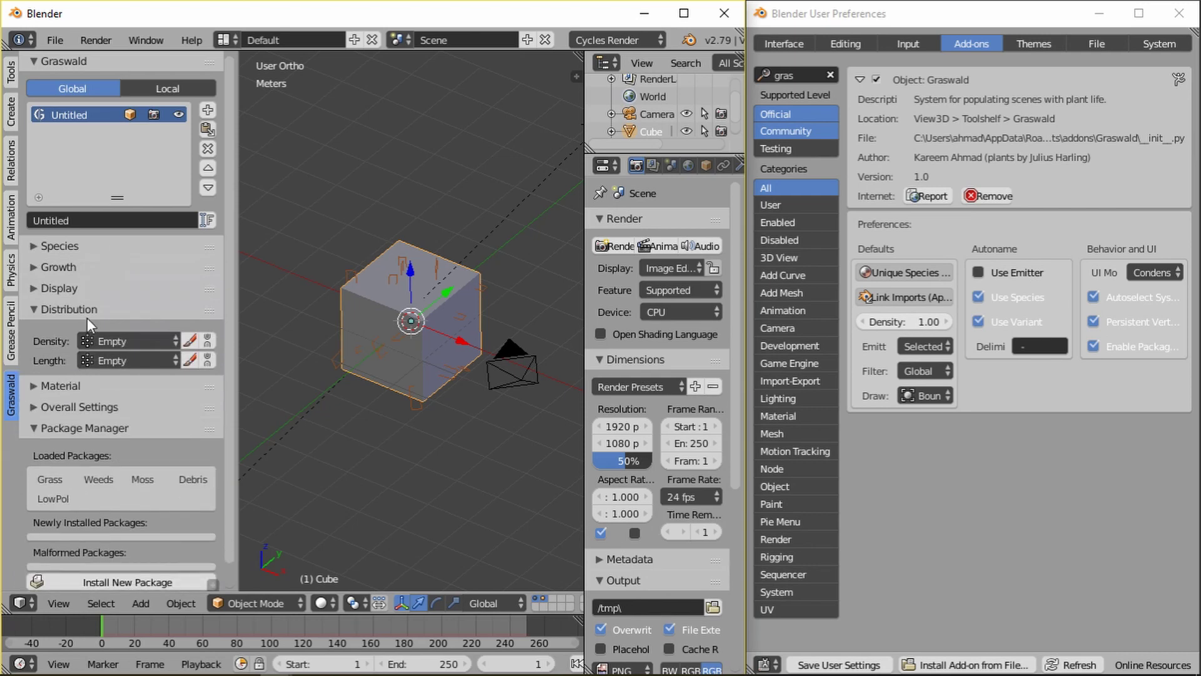
pyautogui.click(88, 310)
pyautogui.click(90, 246)
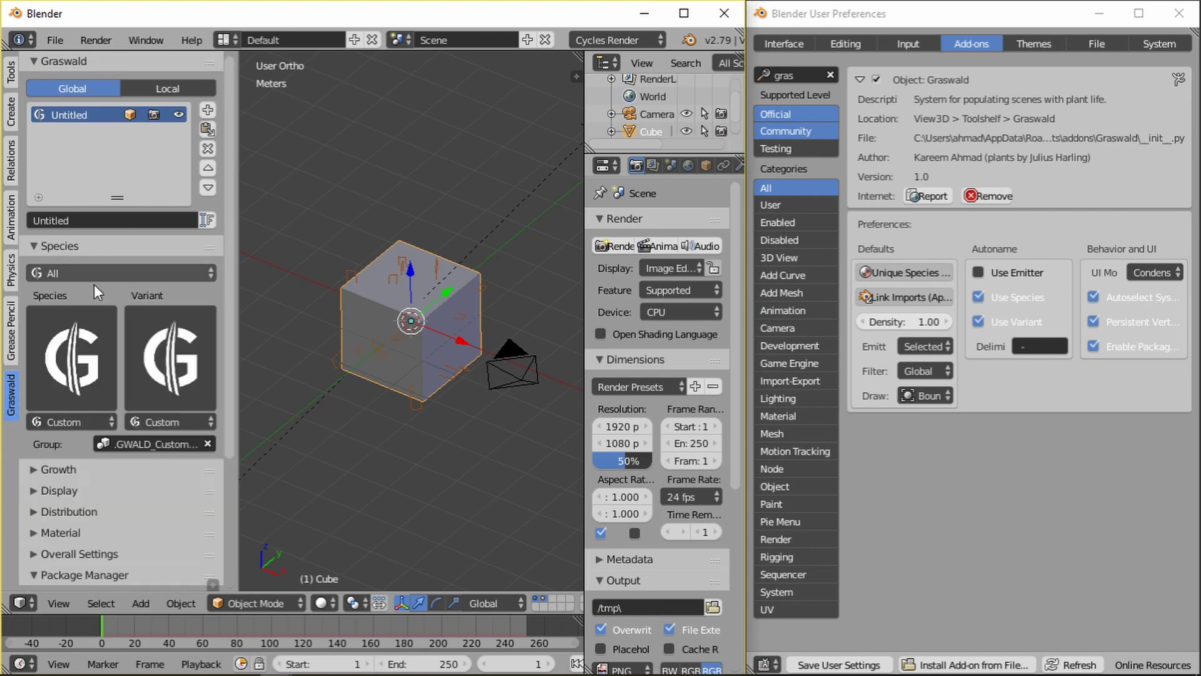
# Review the available species packages and set the new system's package filter to Lowpoly.
pyautogui.click(179, 271)
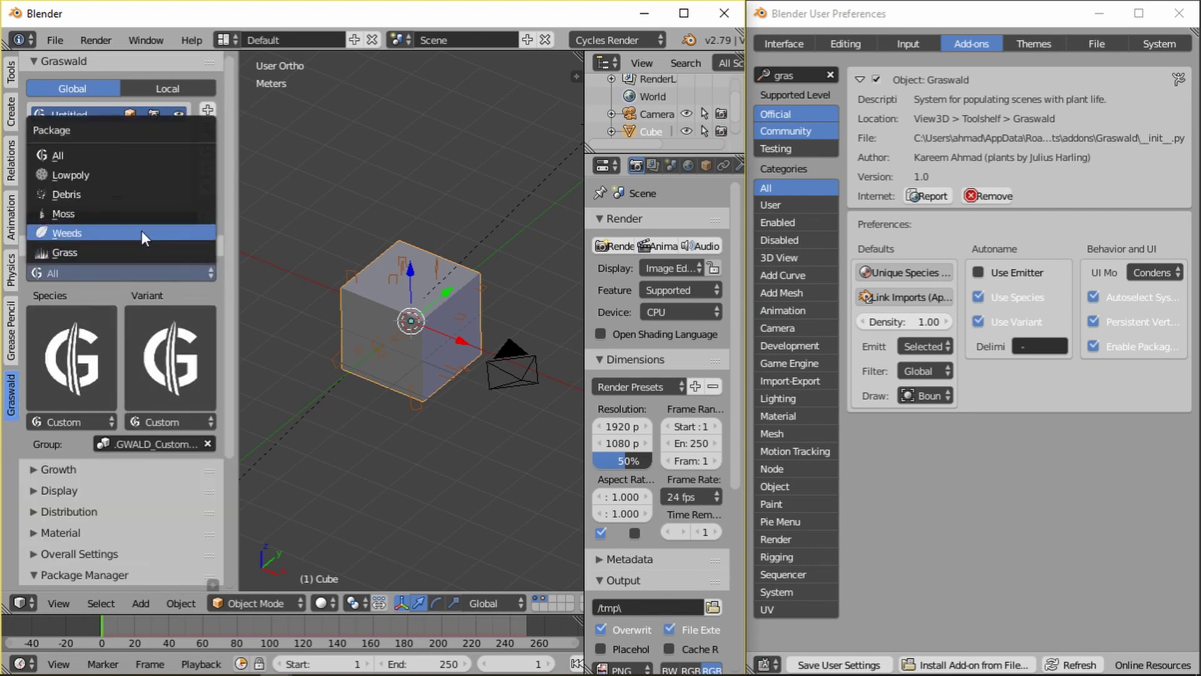
pyautogui.click(80, 159)
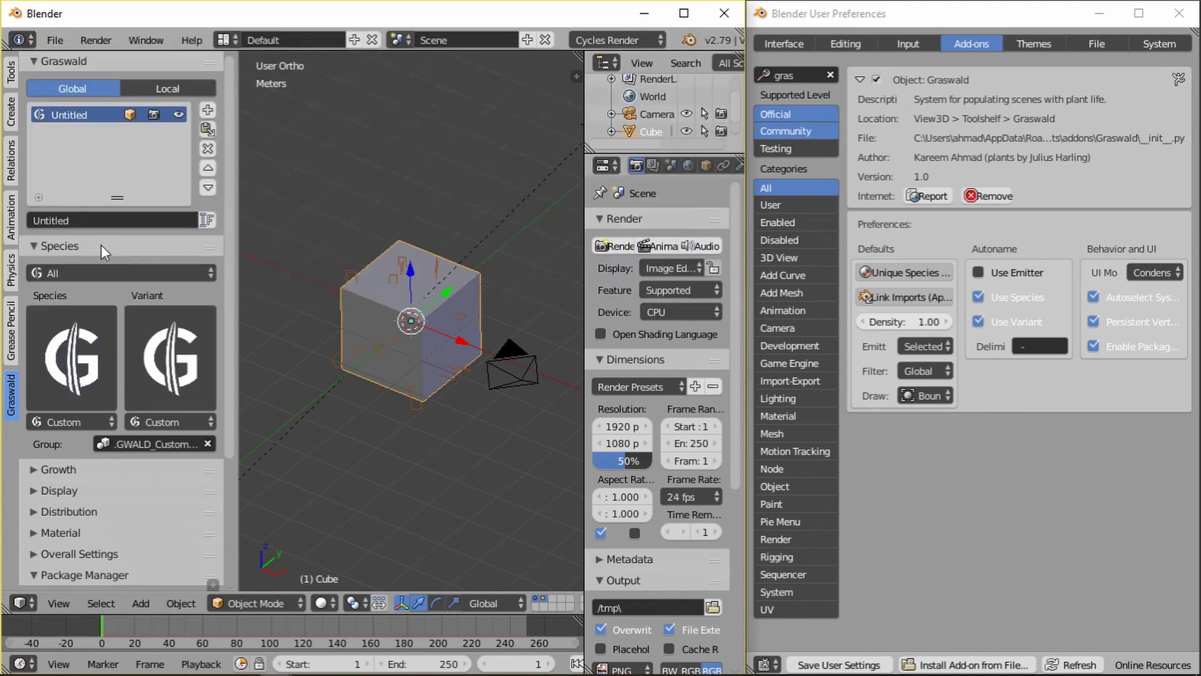
pyautogui.click(94, 273)
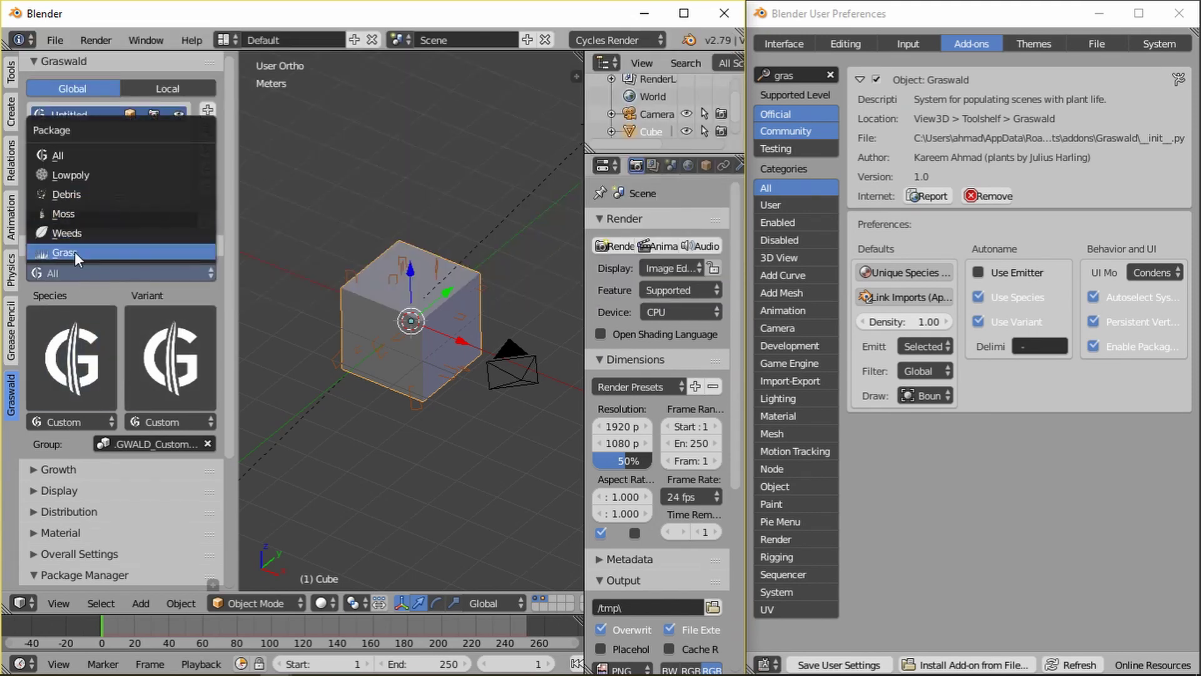
pyautogui.click(94, 178)
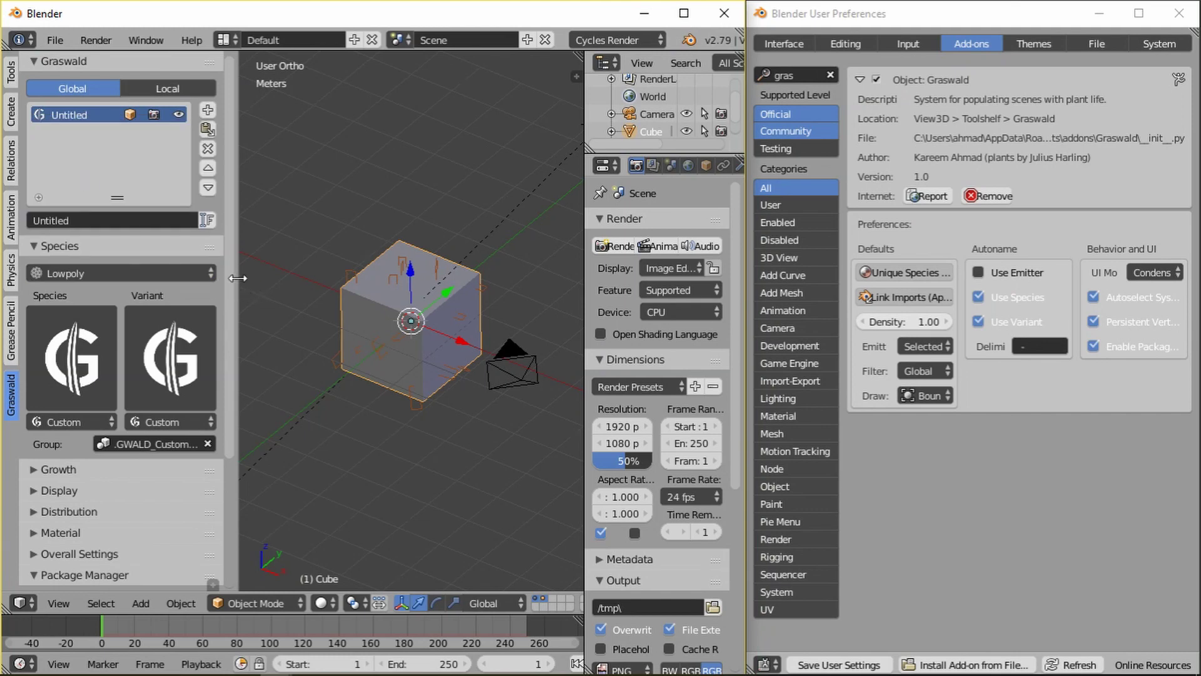
# Widen the tool shelf and assign the We are rocks species with the Medium variant to the system.
pyautogui.moveTo(234, 284); pyautogui.dragTo(284, 285)
pyautogui.click(179, 337)
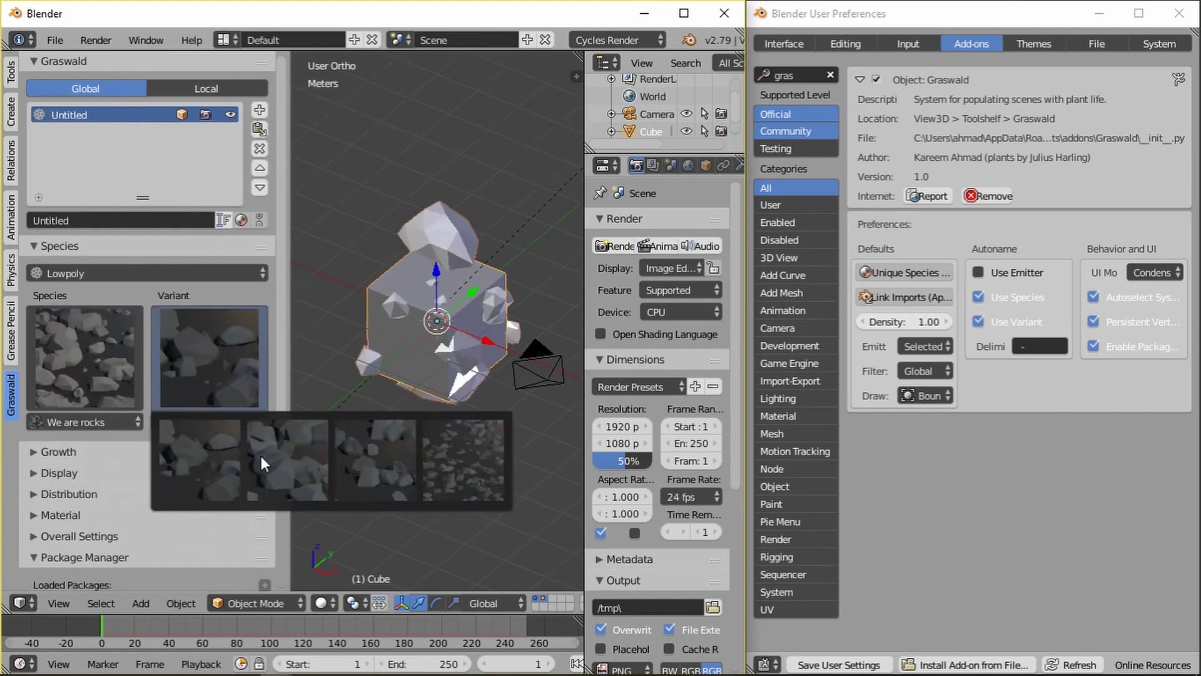
pyautogui.click(296, 457)
pyautogui.scroll(3, 425, 369)
pyautogui.moveTo(451, 385)
pyautogui.mouseDown(button='middle')
pyautogui.moveTo(362, 230)
pyautogui.moveTo(460, 366)
pyautogui.mouseUp(button='middle')
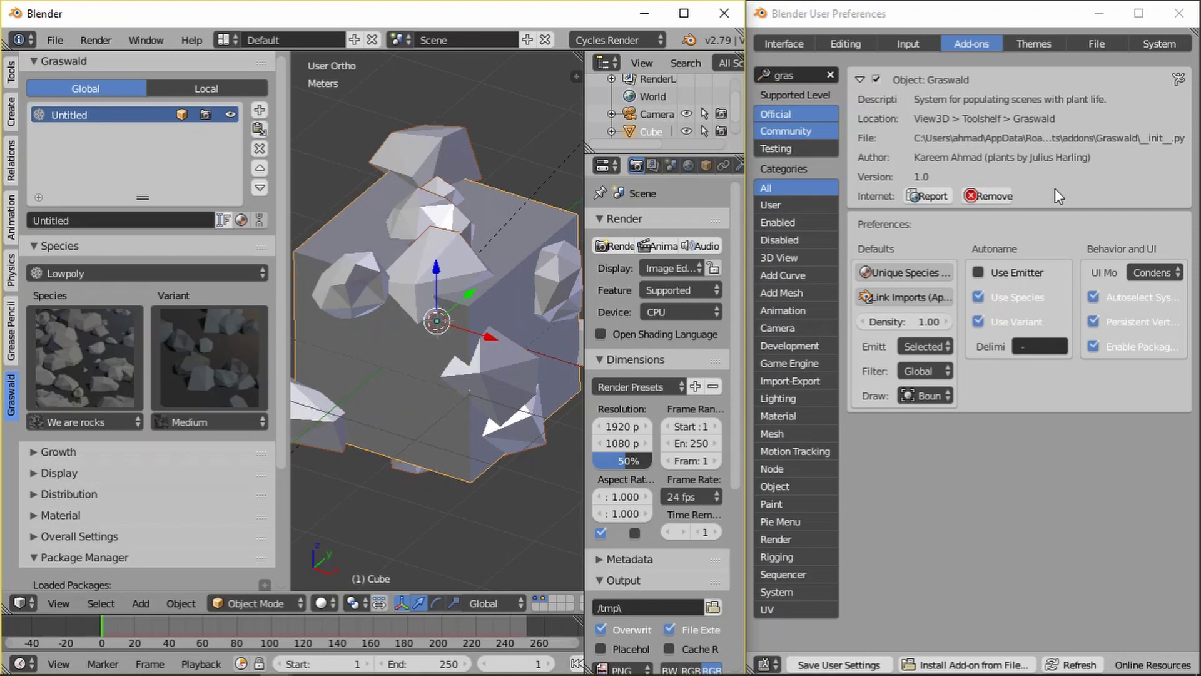
# Close the User Preferences, maximize the main Blender window and remove the rock system from the cube.
pyautogui.click(1179, 13)
pyautogui.click(684, 13)
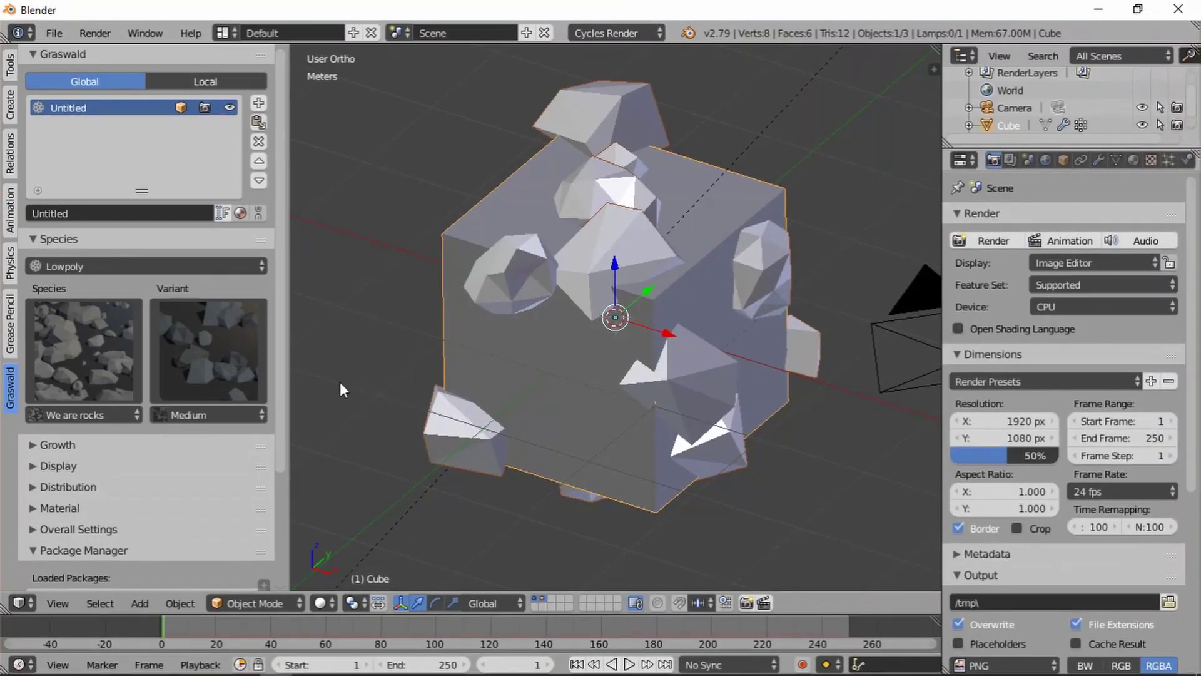
pyautogui.click(260, 142)
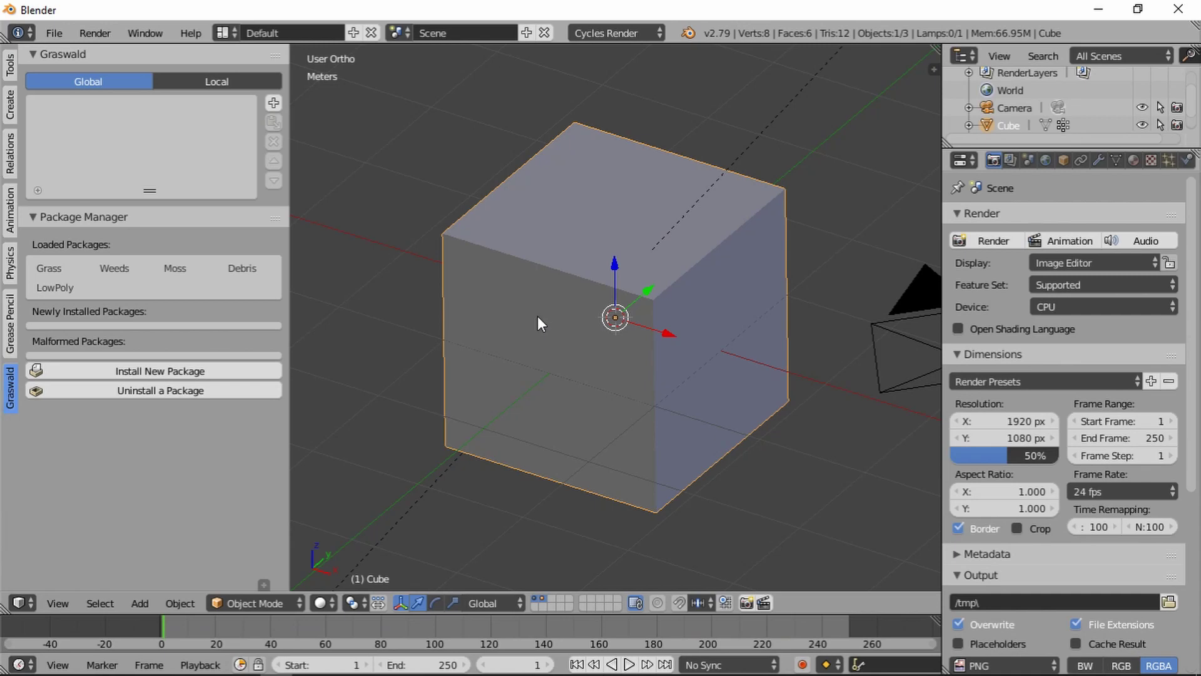